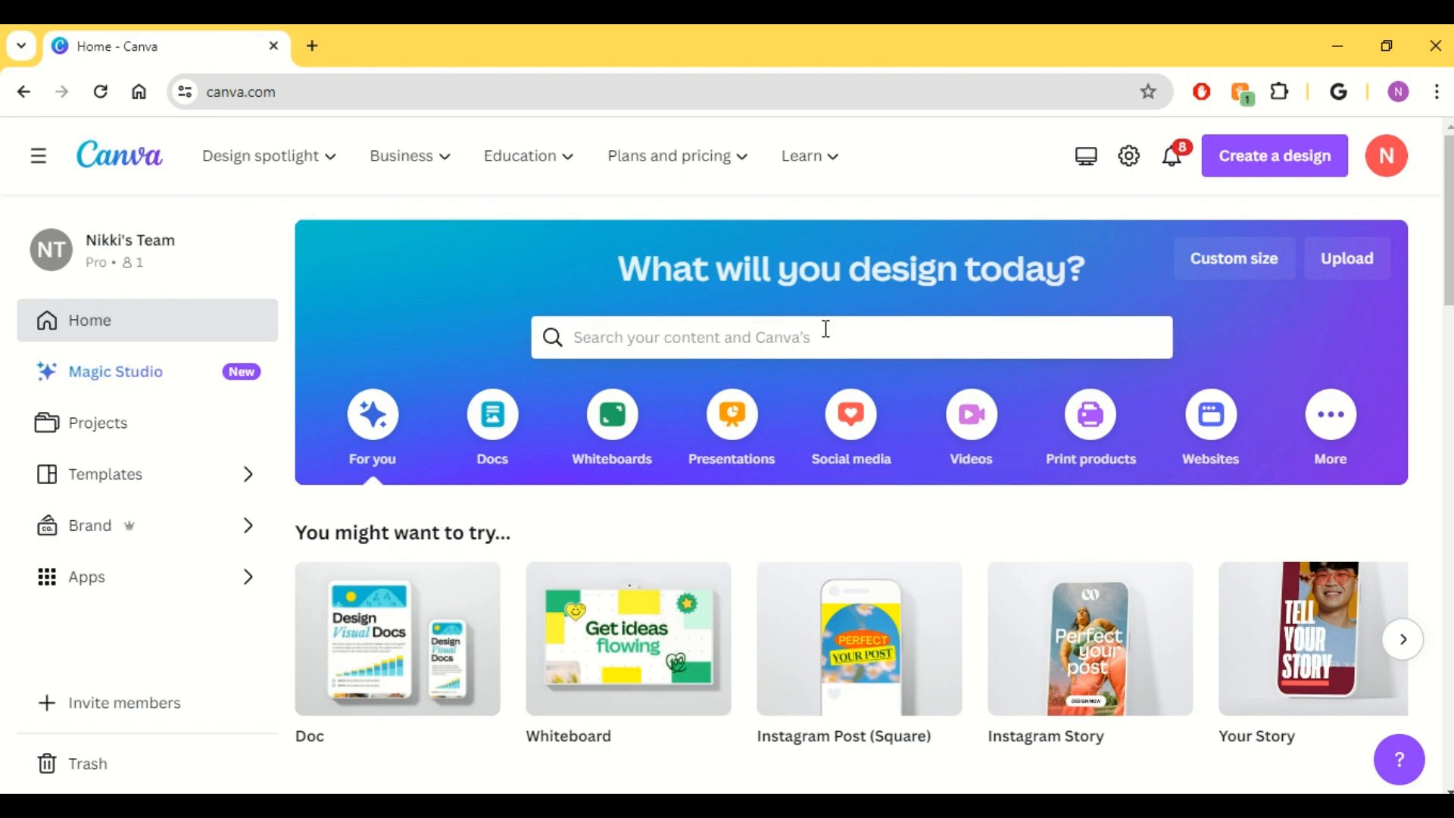
# - Create a new custom-size design 12 in wide and 12 in high
pyautogui.click(1260, 176)
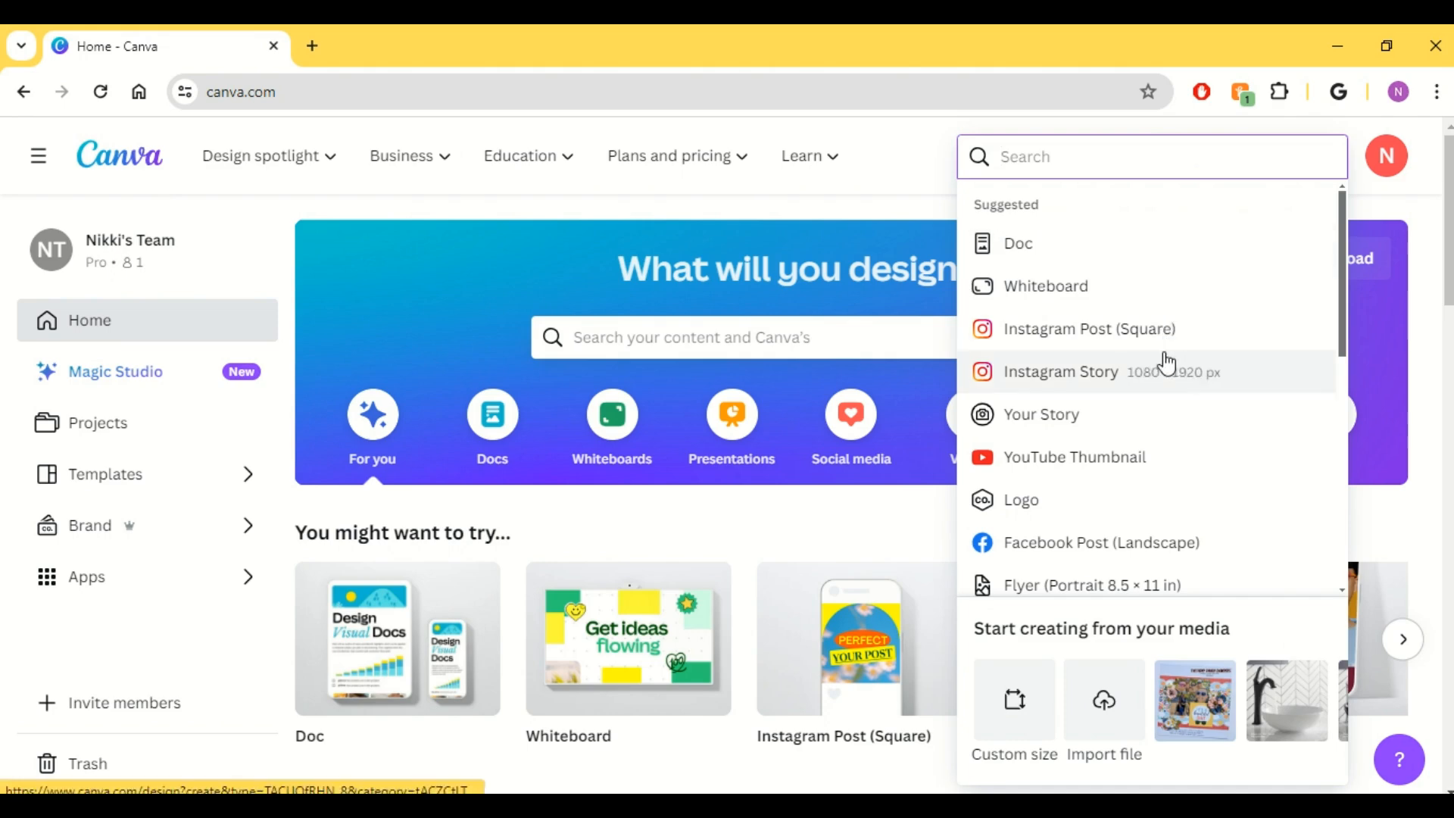
pyautogui.scroll(-5, 1164, 362)
pyautogui.scroll(-2, 1166, 363)
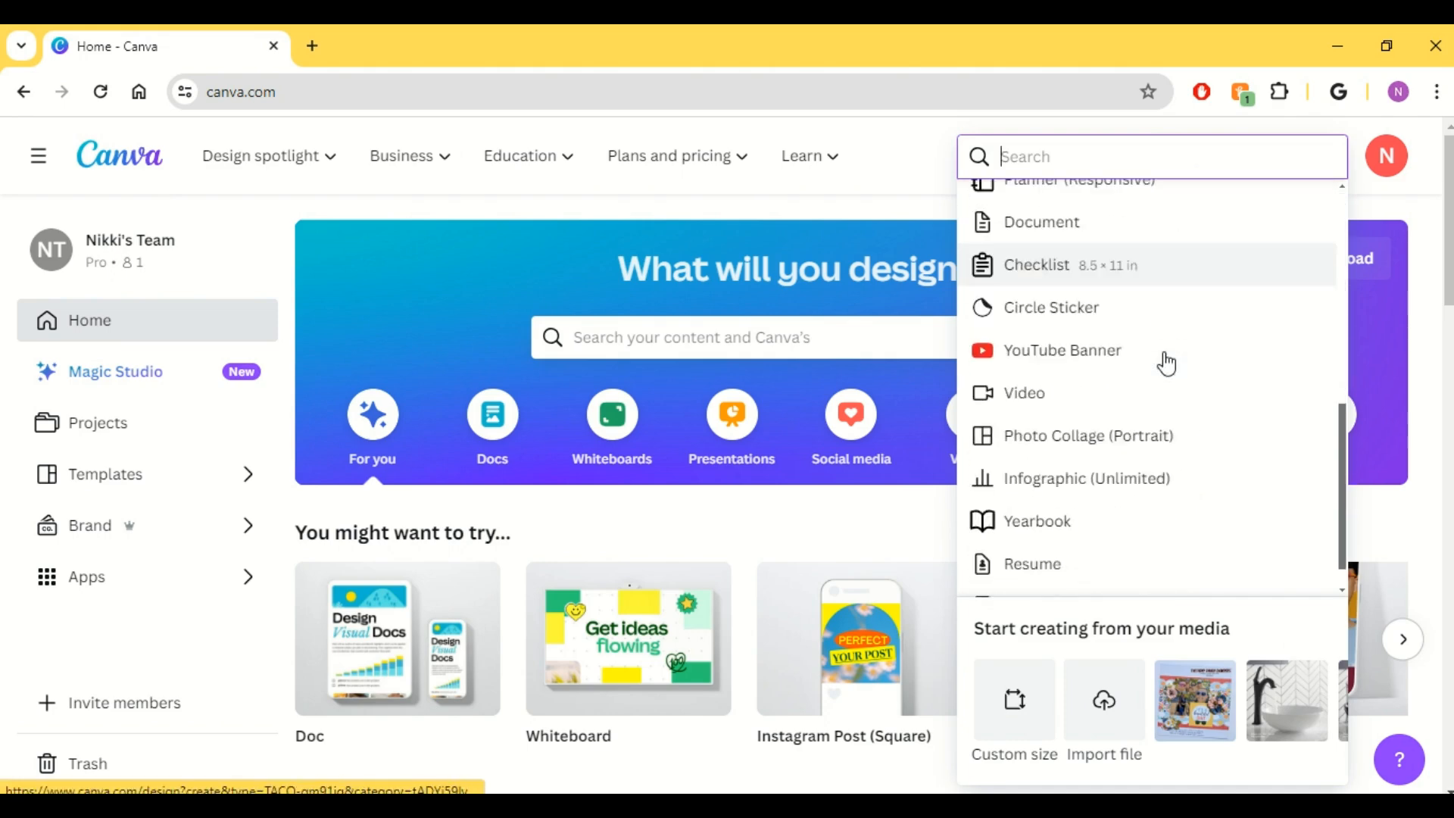
pyautogui.scroll(5, 1166, 364)
pyautogui.scroll(2, 1164, 356)
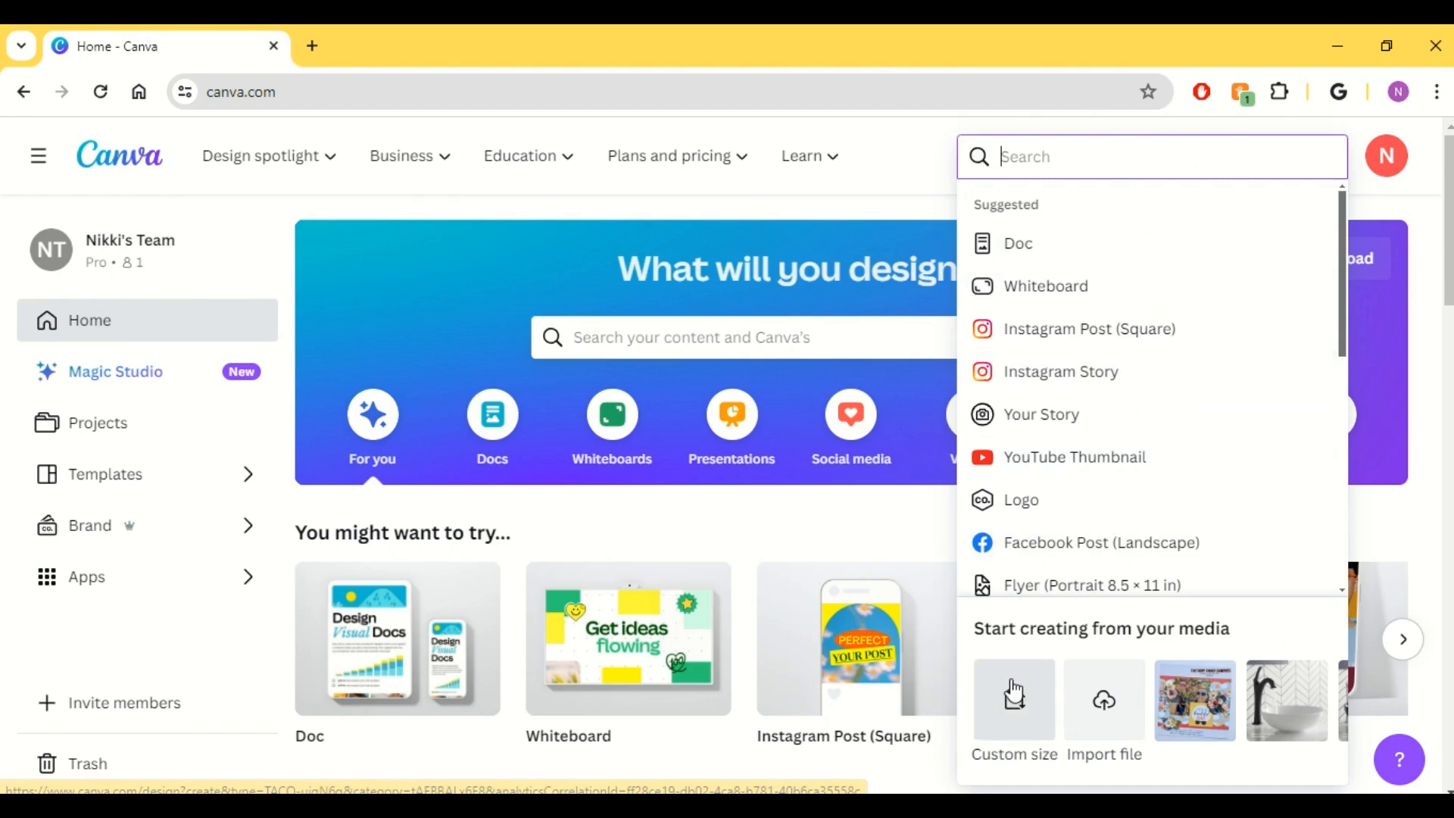
pyautogui.click(1014, 693)
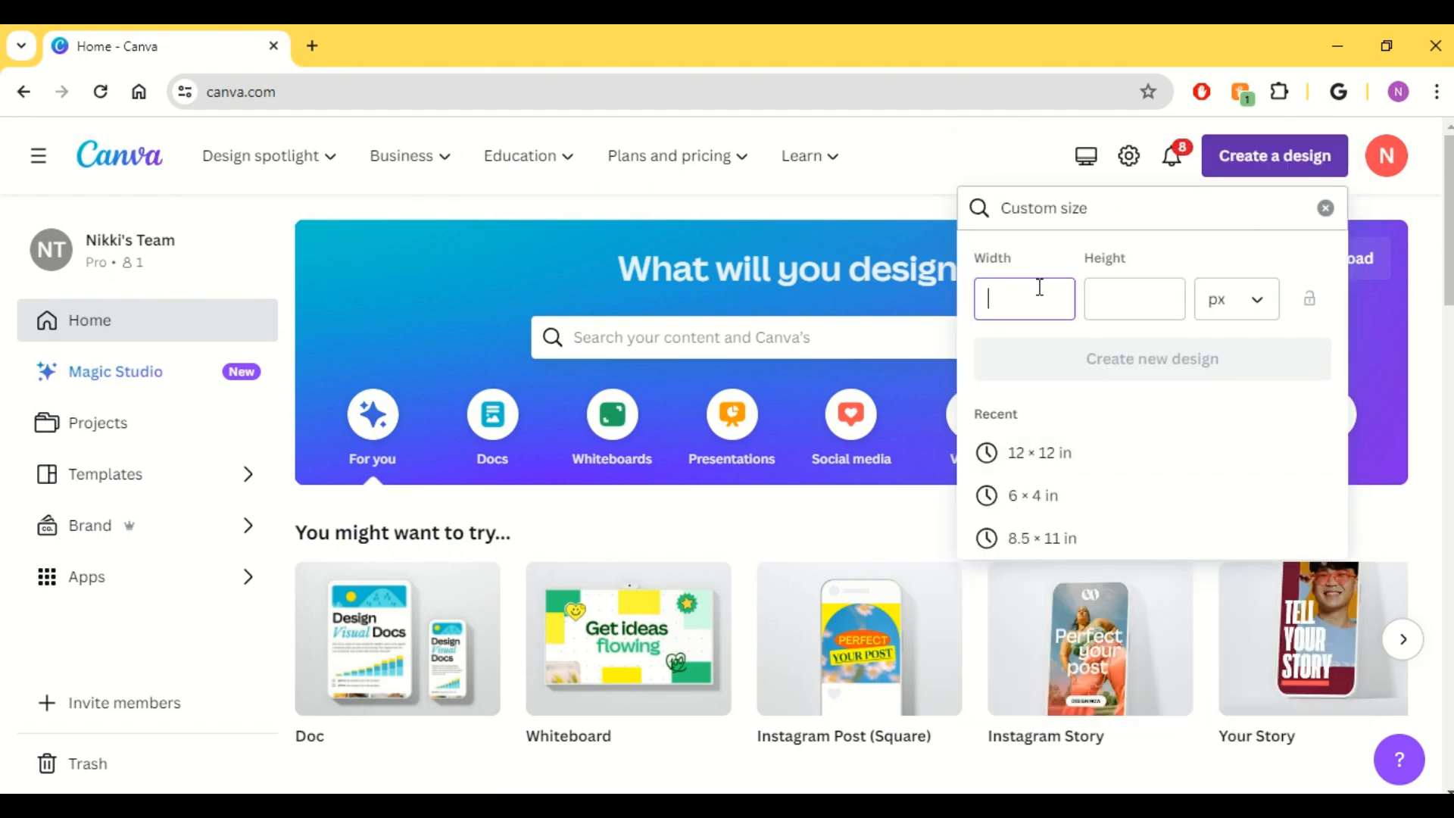
pyautogui.click(1227, 303)
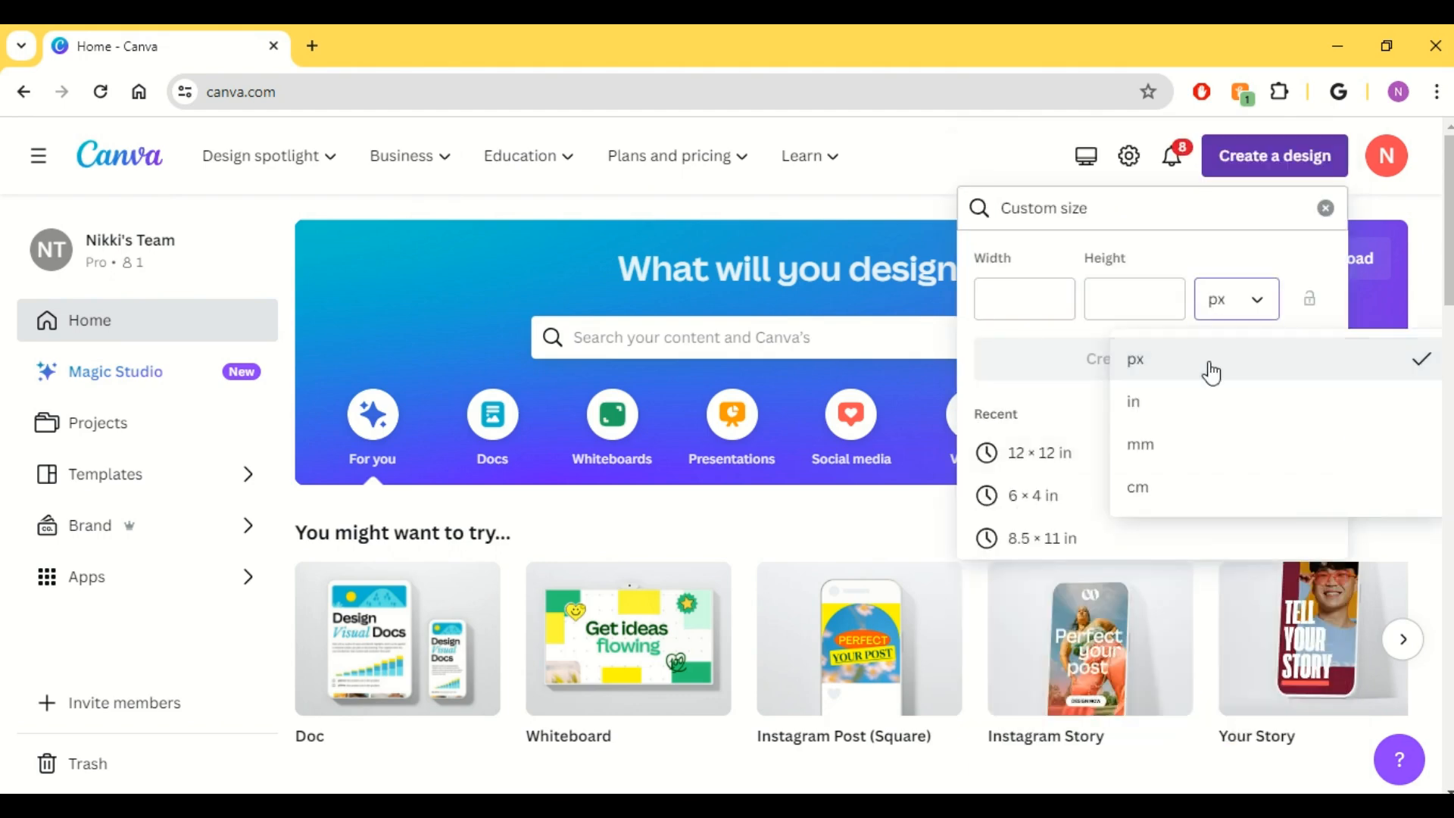
pyautogui.click(1194, 409)
pyautogui.click(1069, 298)
pyautogui.write('12')
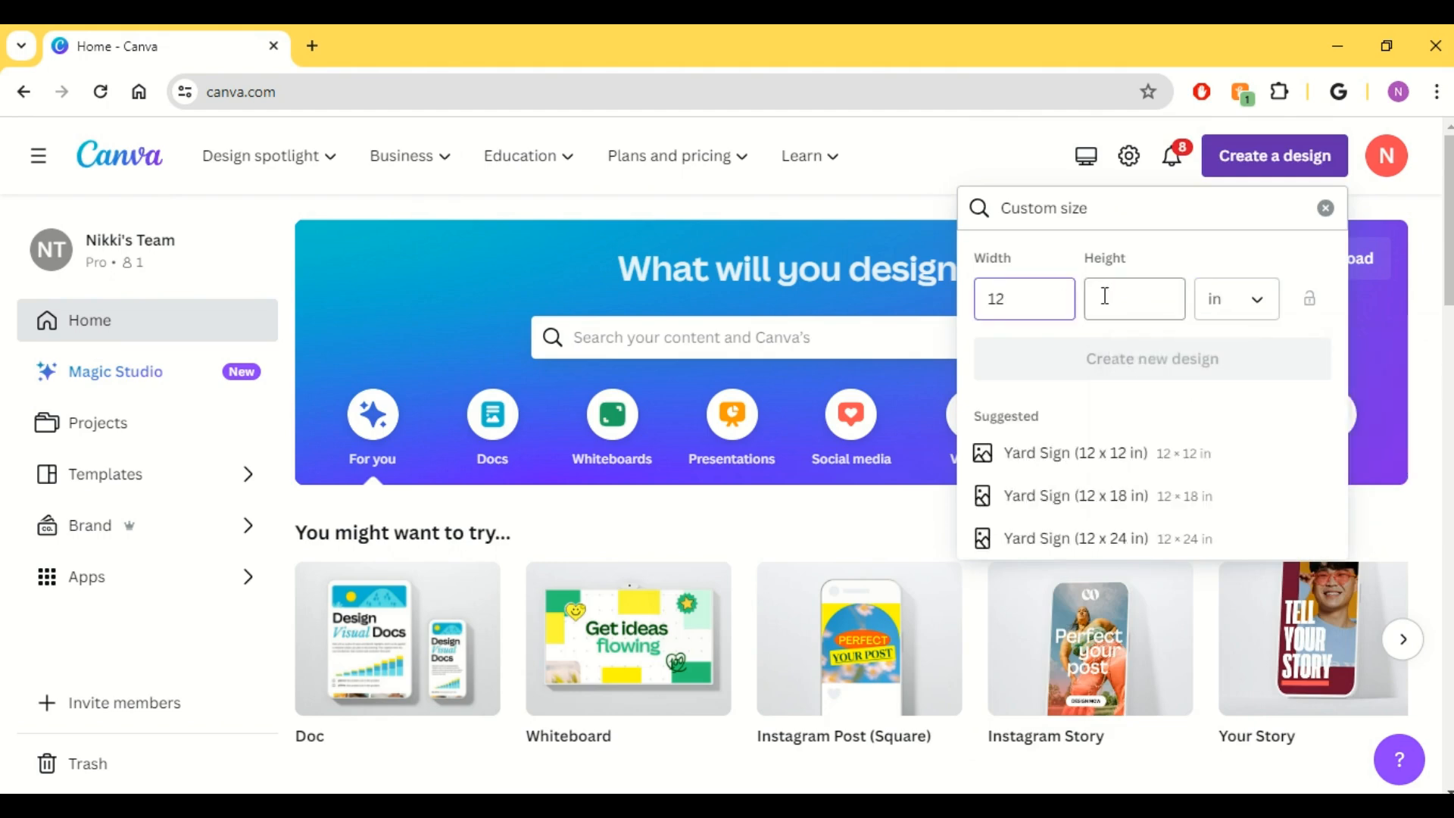
pyautogui.click(1105, 296)
pyautogui.write('12')
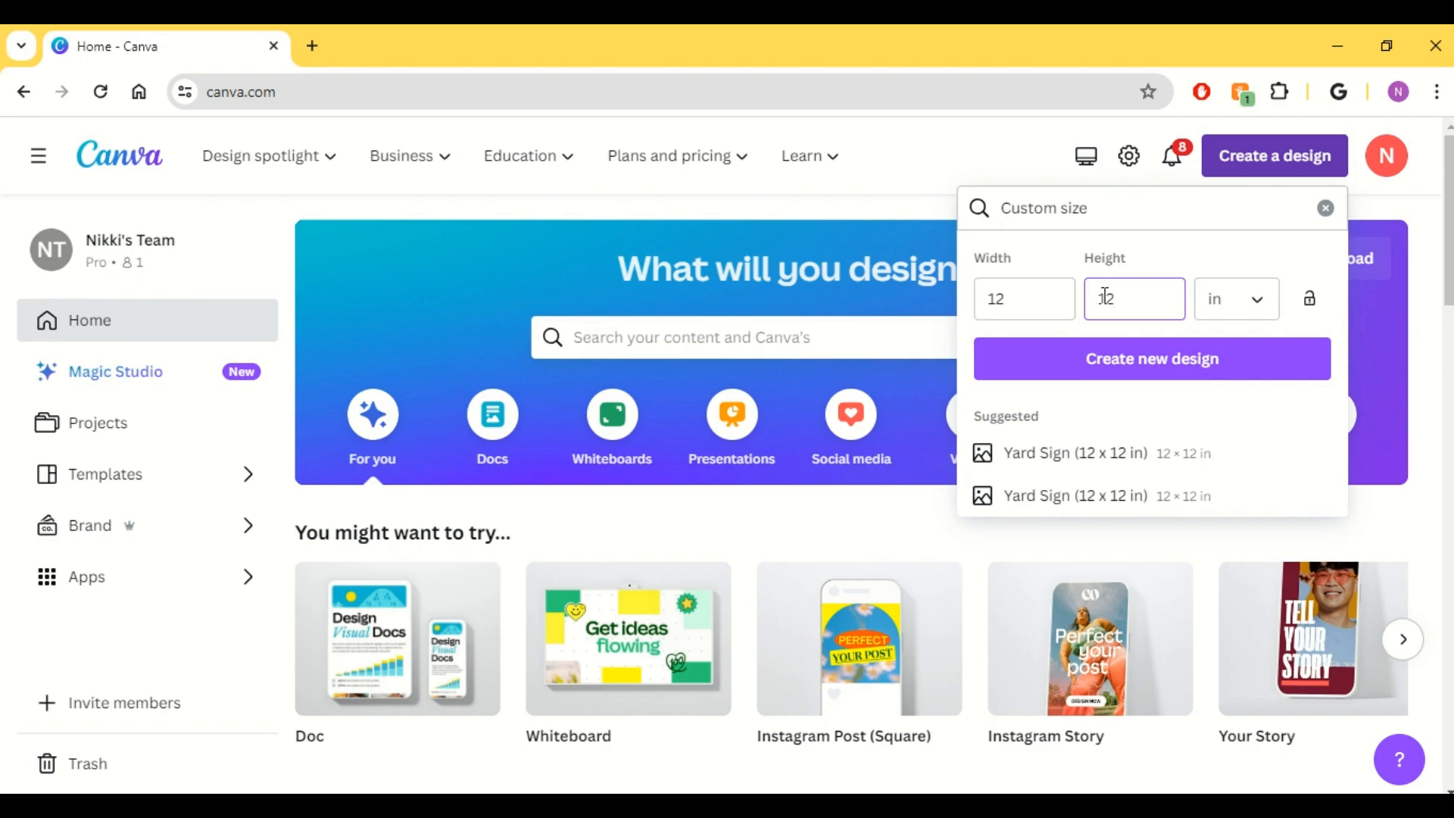
pyautogui.click(1110, 372)
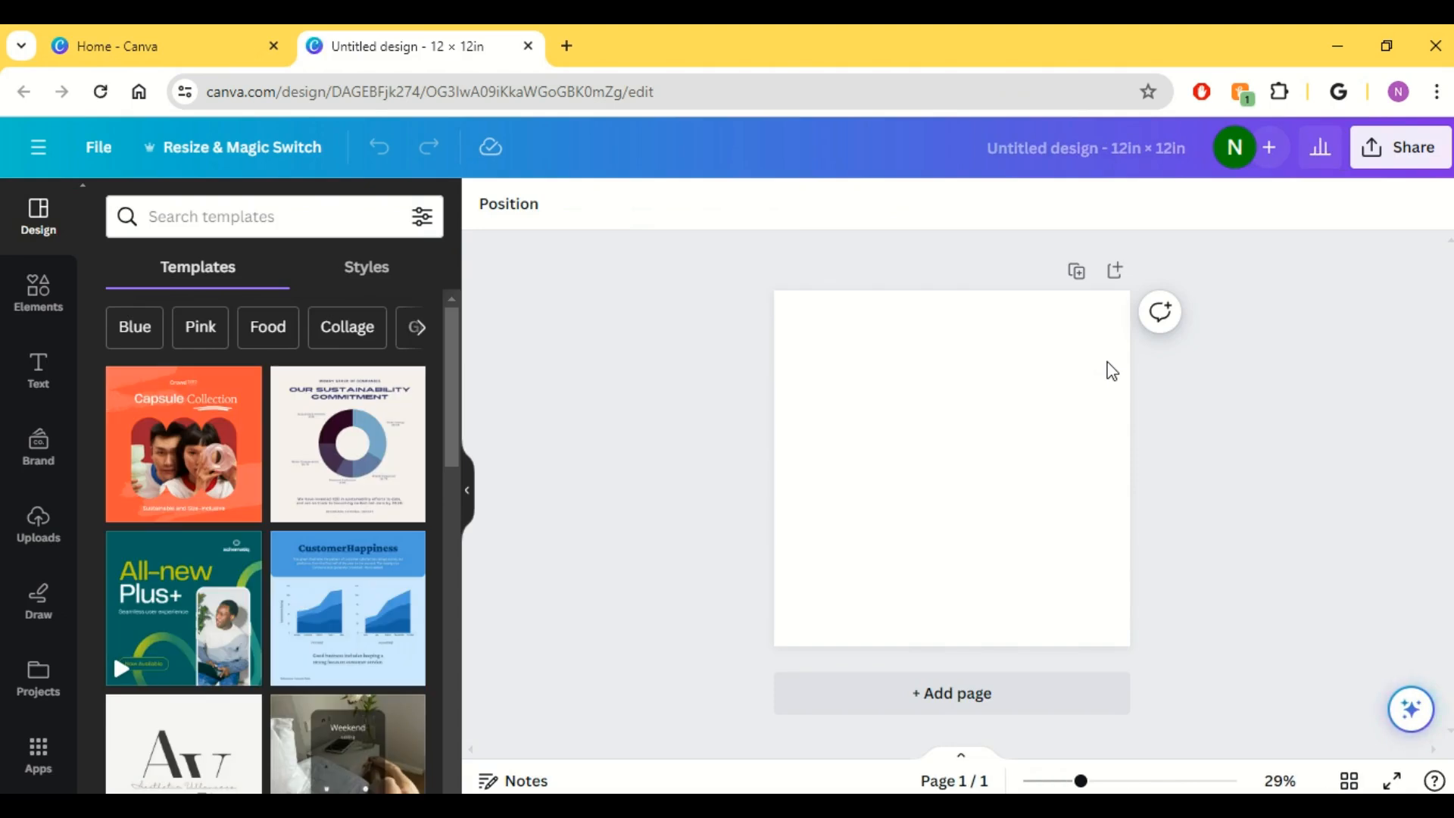
# - Title the new design "baseball sketch"
pyautogui.click(1065, 147)
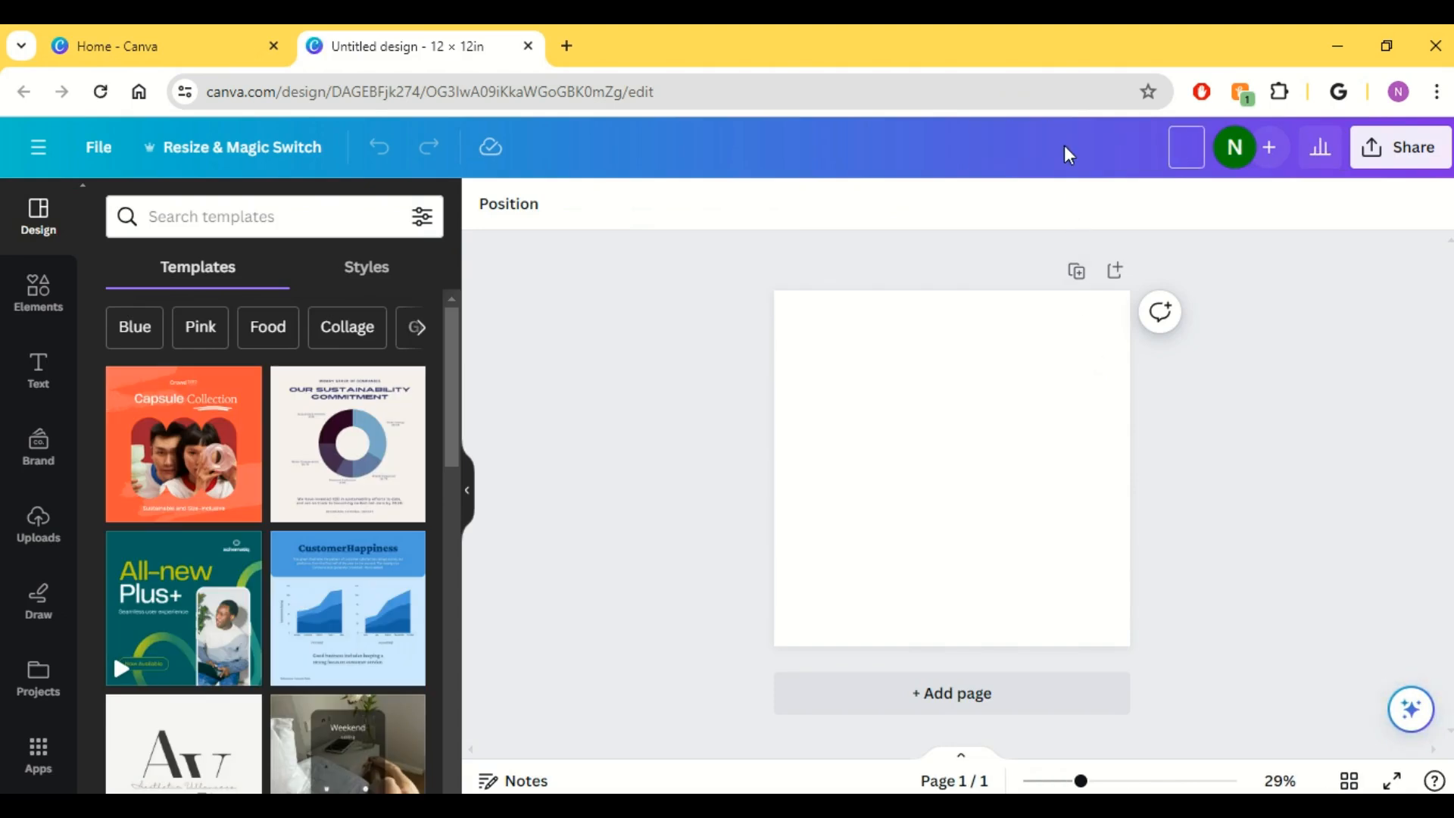
pyautogui.write('baseball sketch')
pyautogui.press('Return')
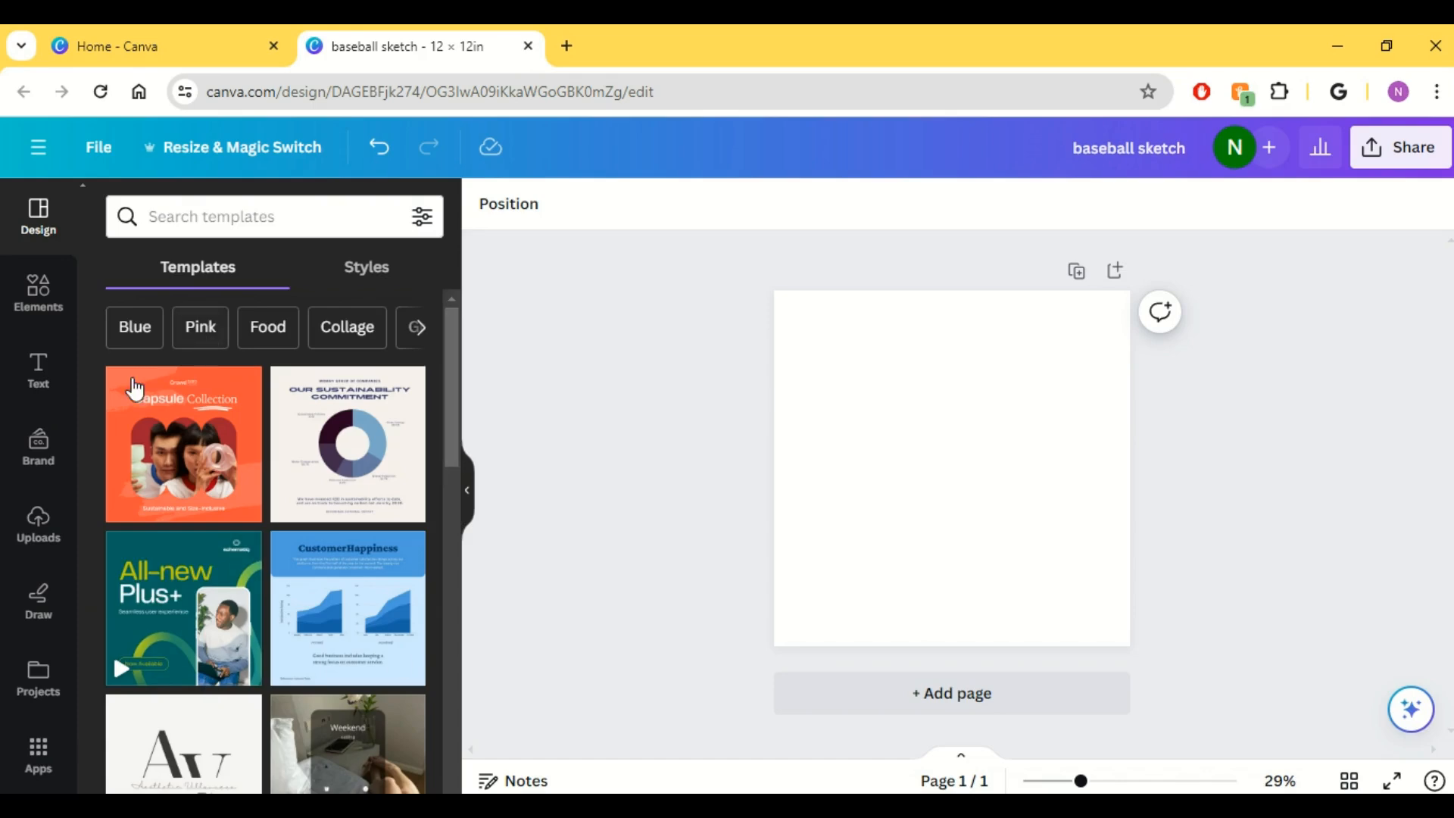
# - Check the scrapbook layout in Synology Photos, return to the Canva design, and search its elements for "free background" photos
pyautogui.click(35, 327)
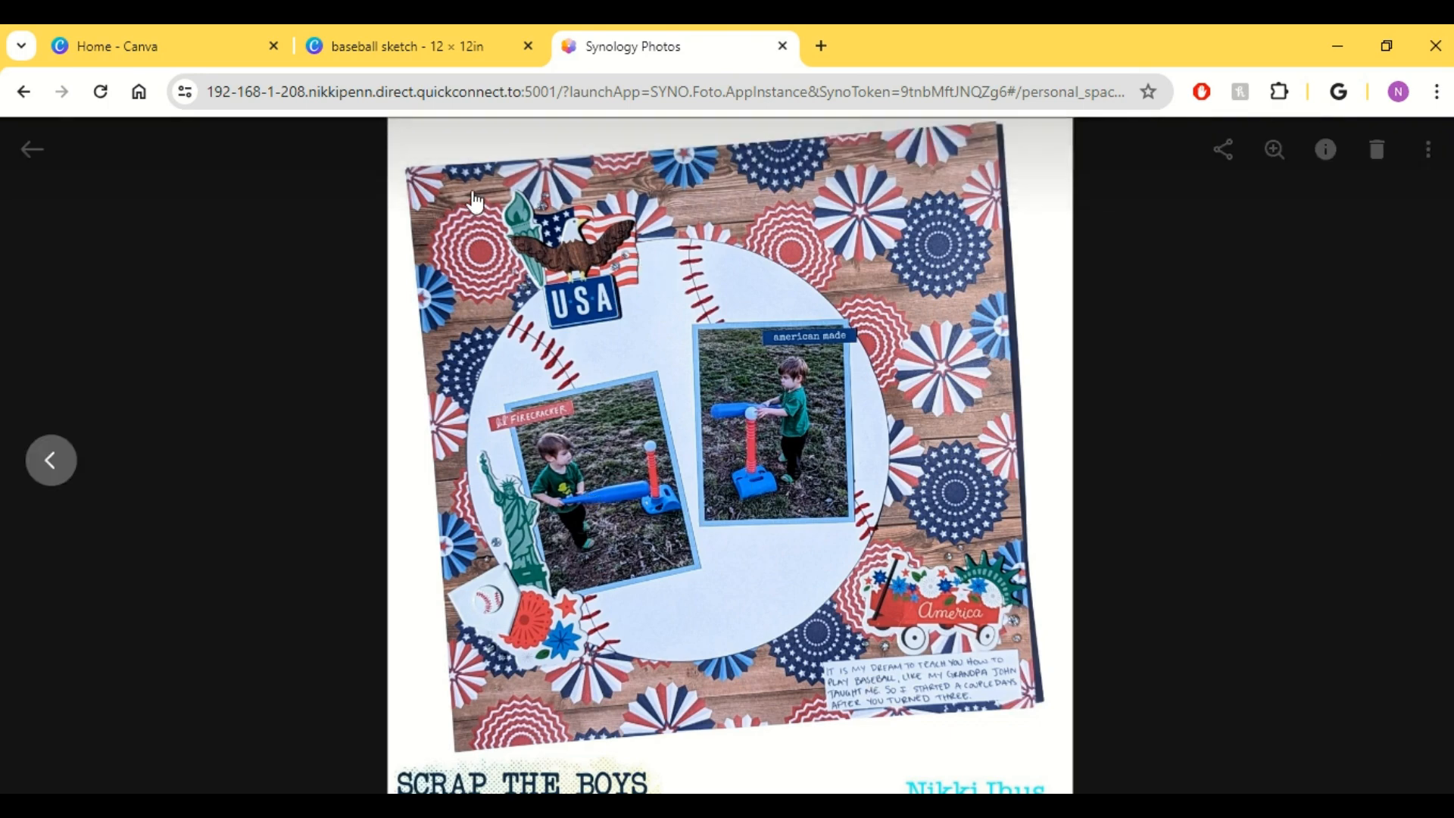
pyautogui.click(420, 48)
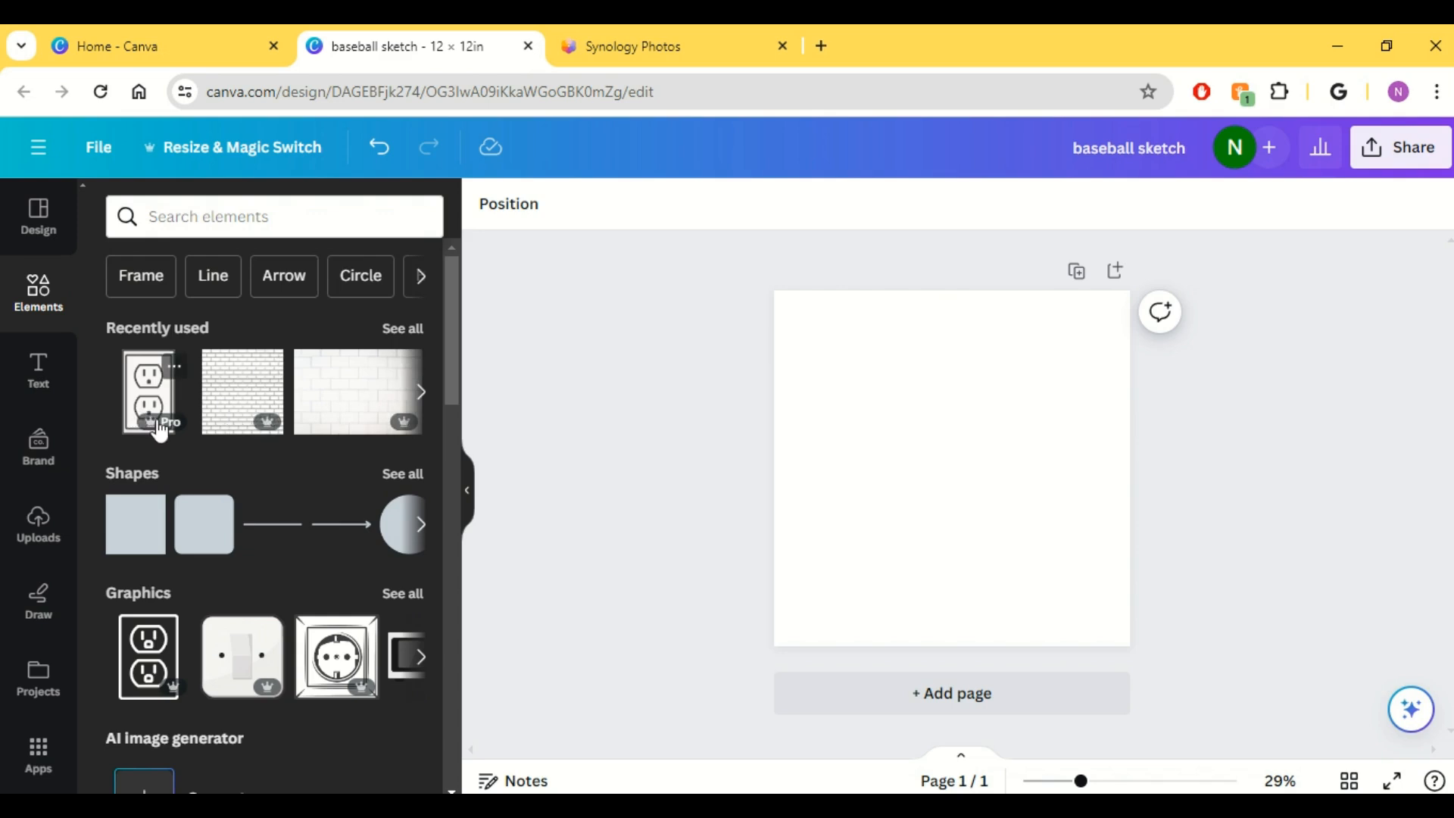
pyautogui.click(186, 220)
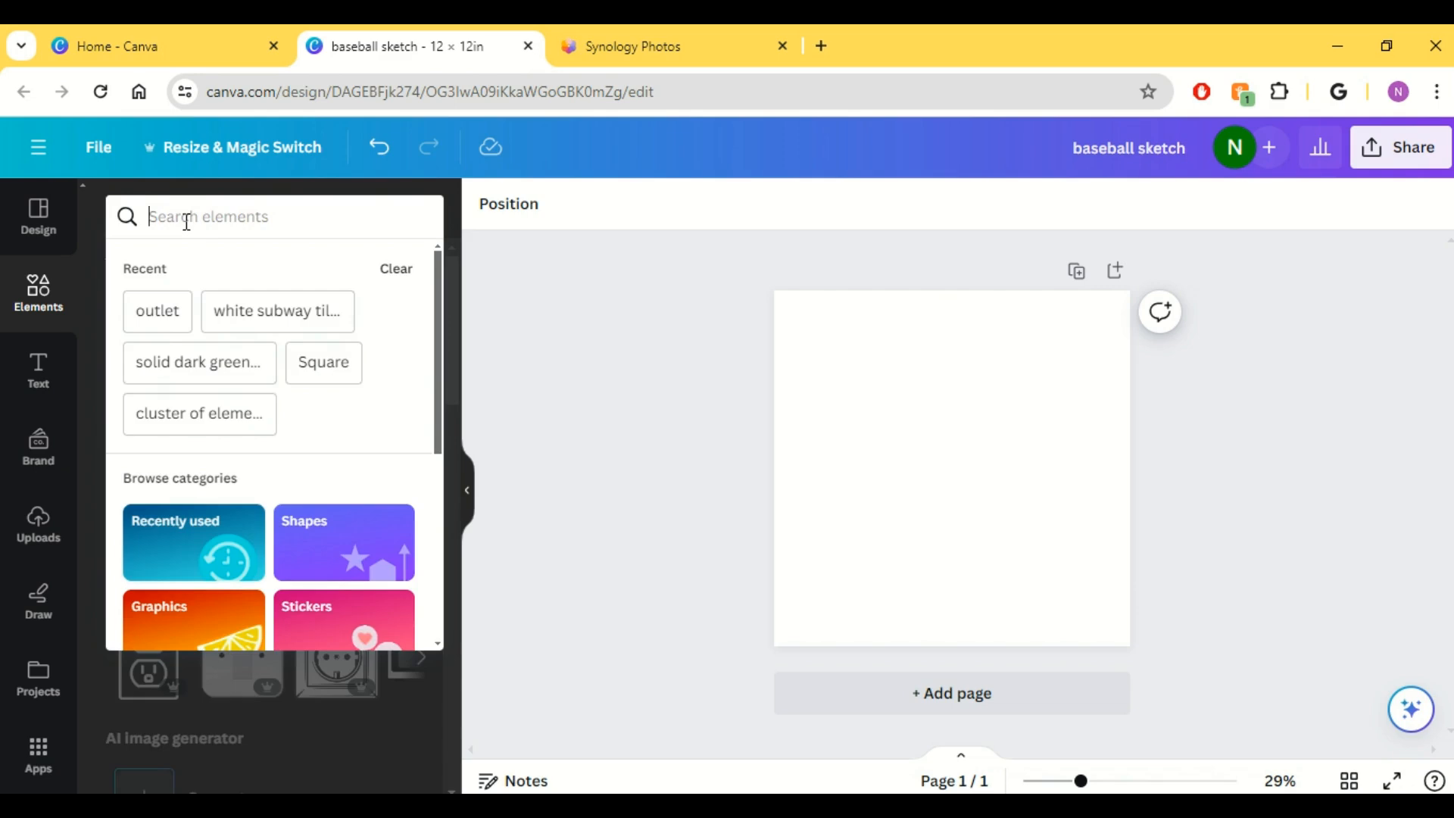
pyautogui.write('free background')
pyautogui.press('Return')
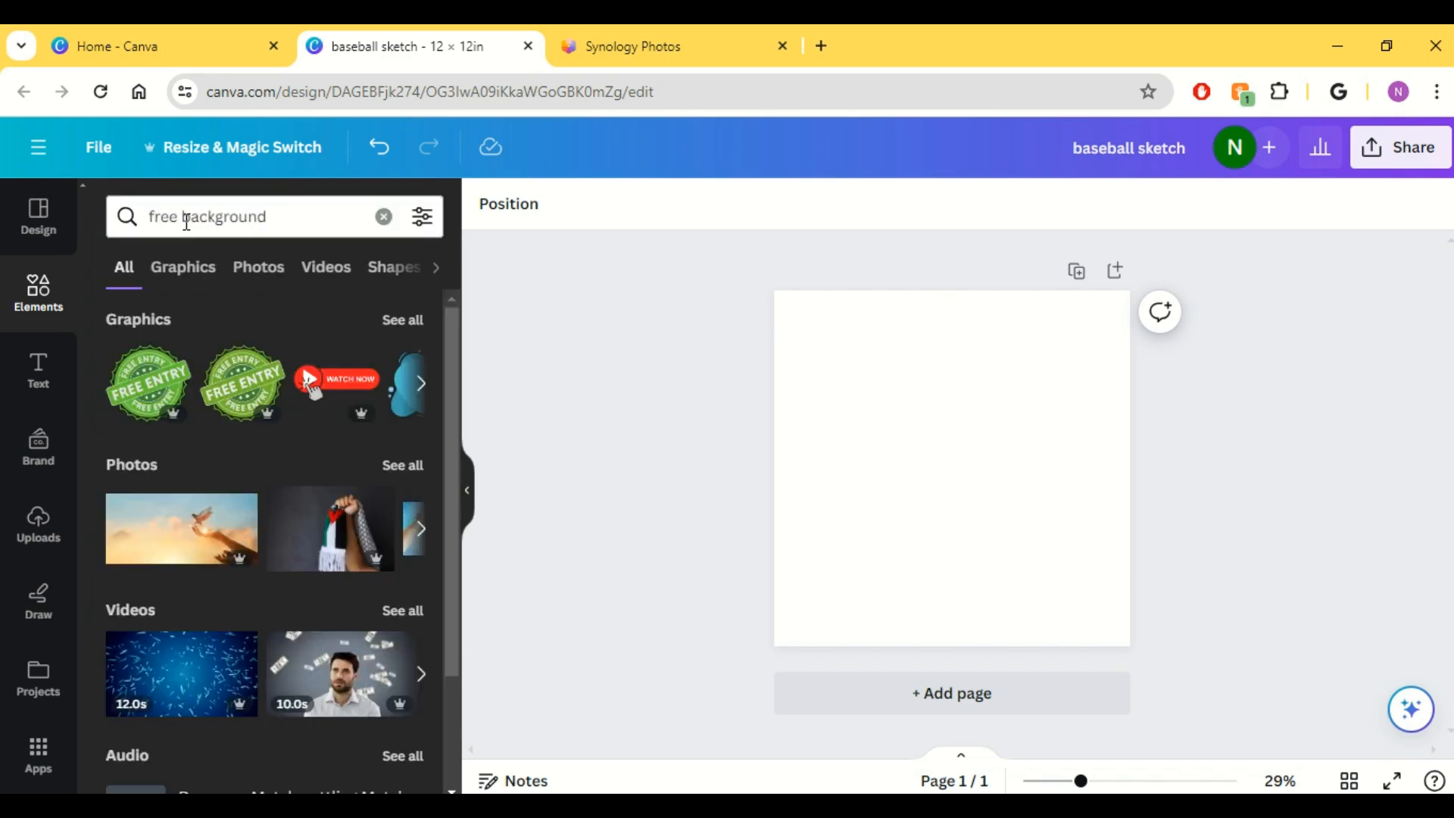
pyautogui.scroll(-2, 271, 584)
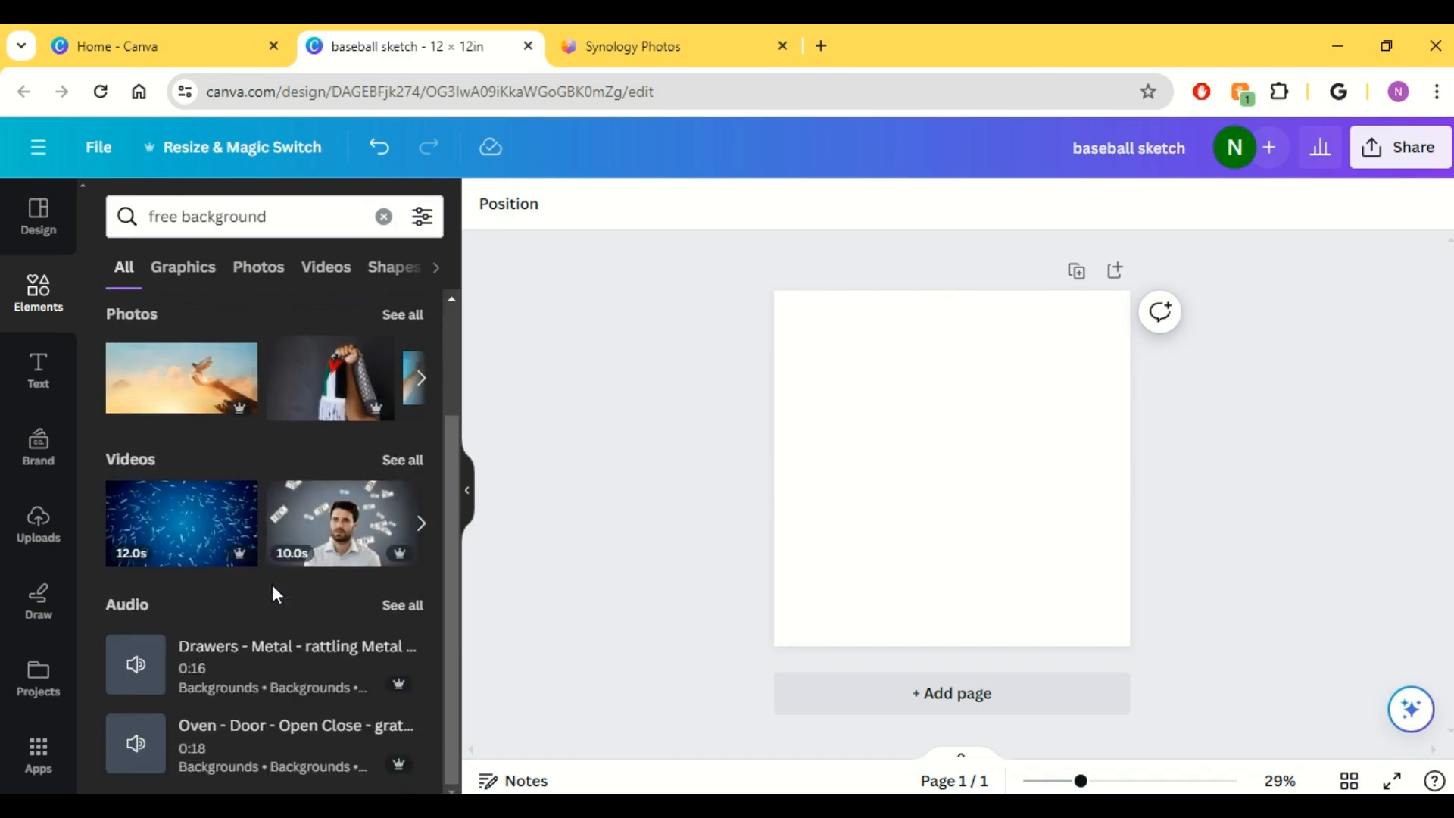
pyautogui.scroll(2, 271, 585)
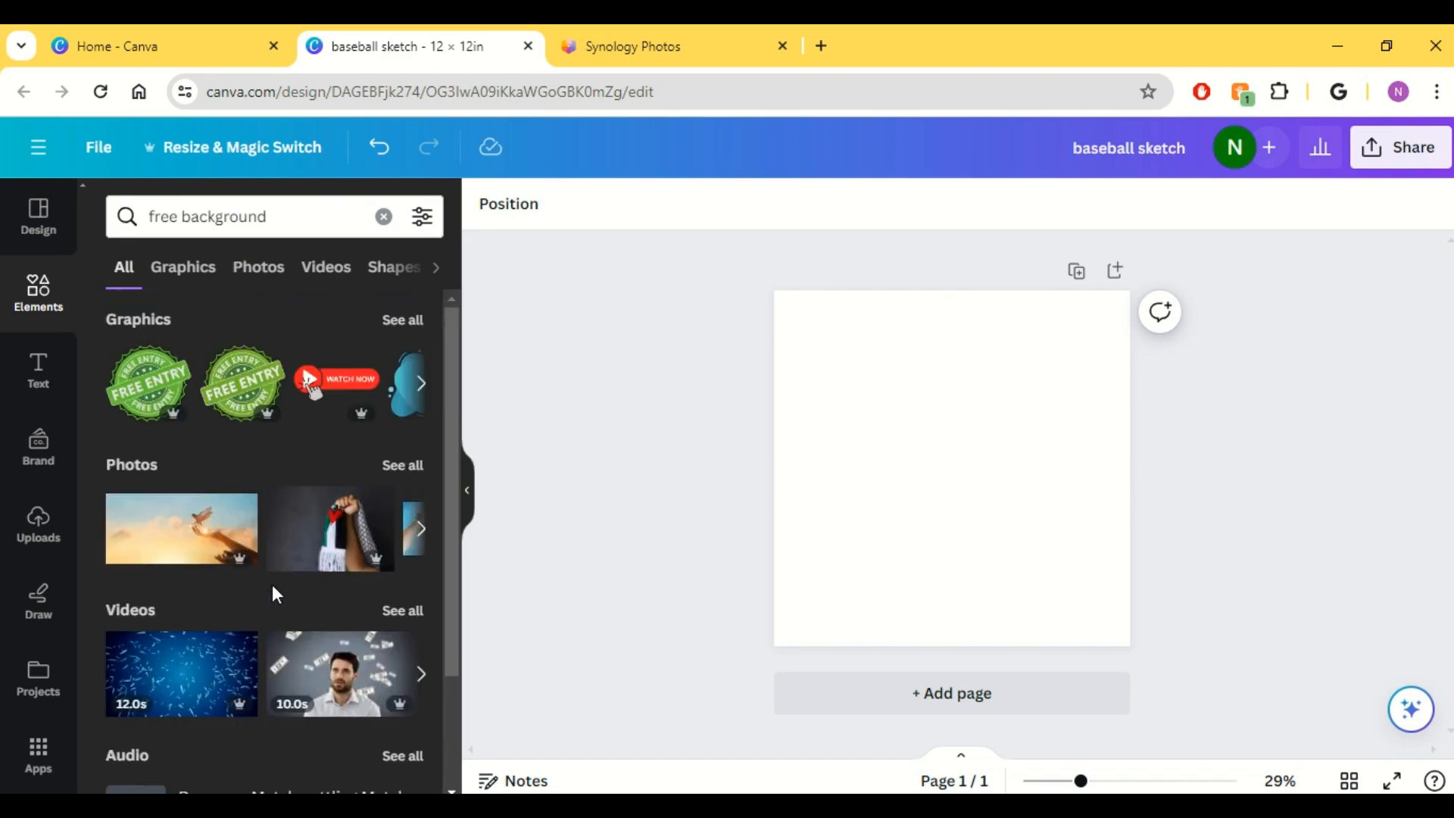
pyautogui.click(266, 275)
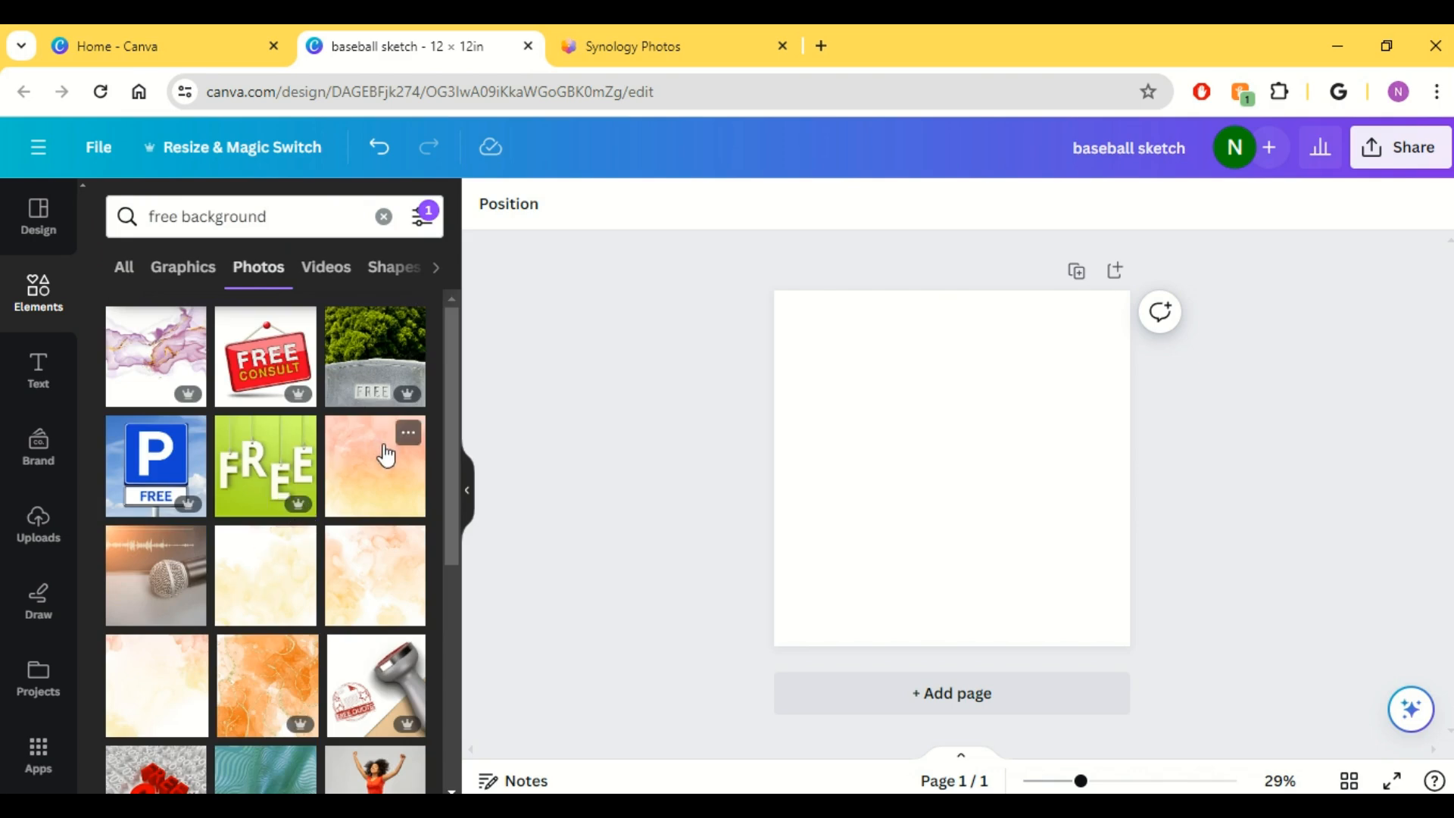
# - Add the pink-to-yellow watercolor photo to the page and set it as the page background
pyautogui.moveTo(375, 488); pyautogui.dragTo(858, 413)
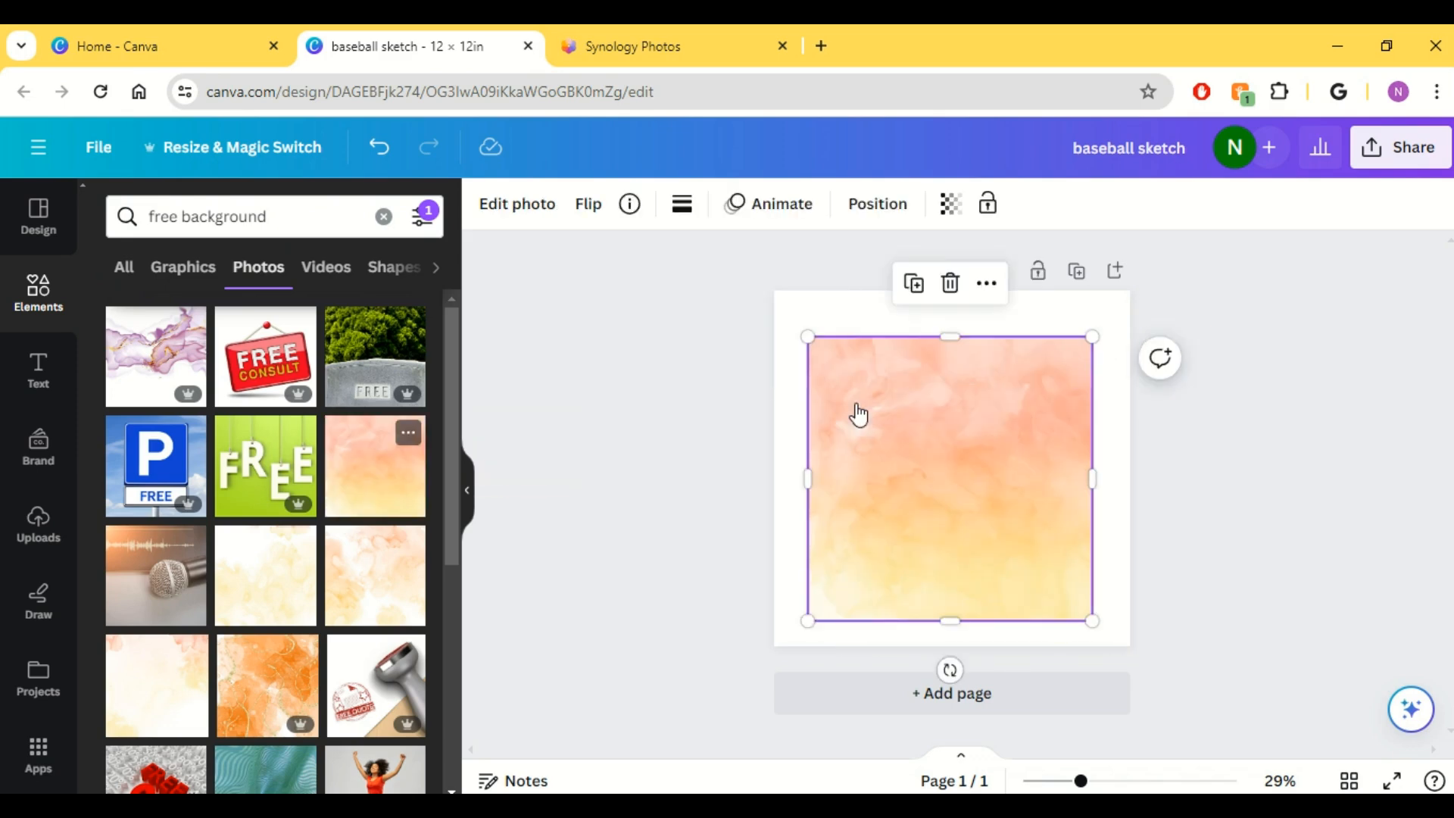
pyautogui.rightClick(858, 414)
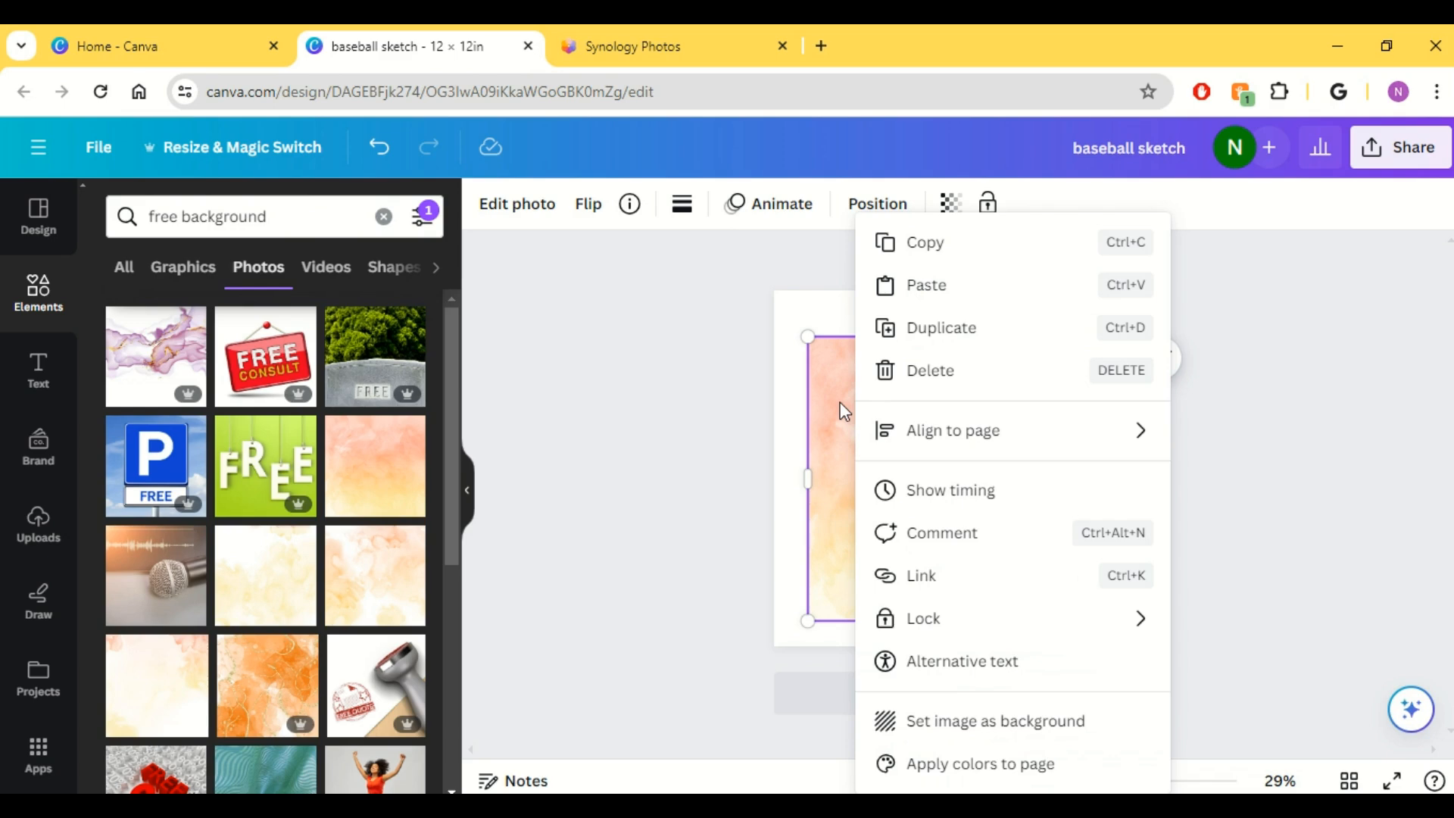
pyautogui.click(949, 725)
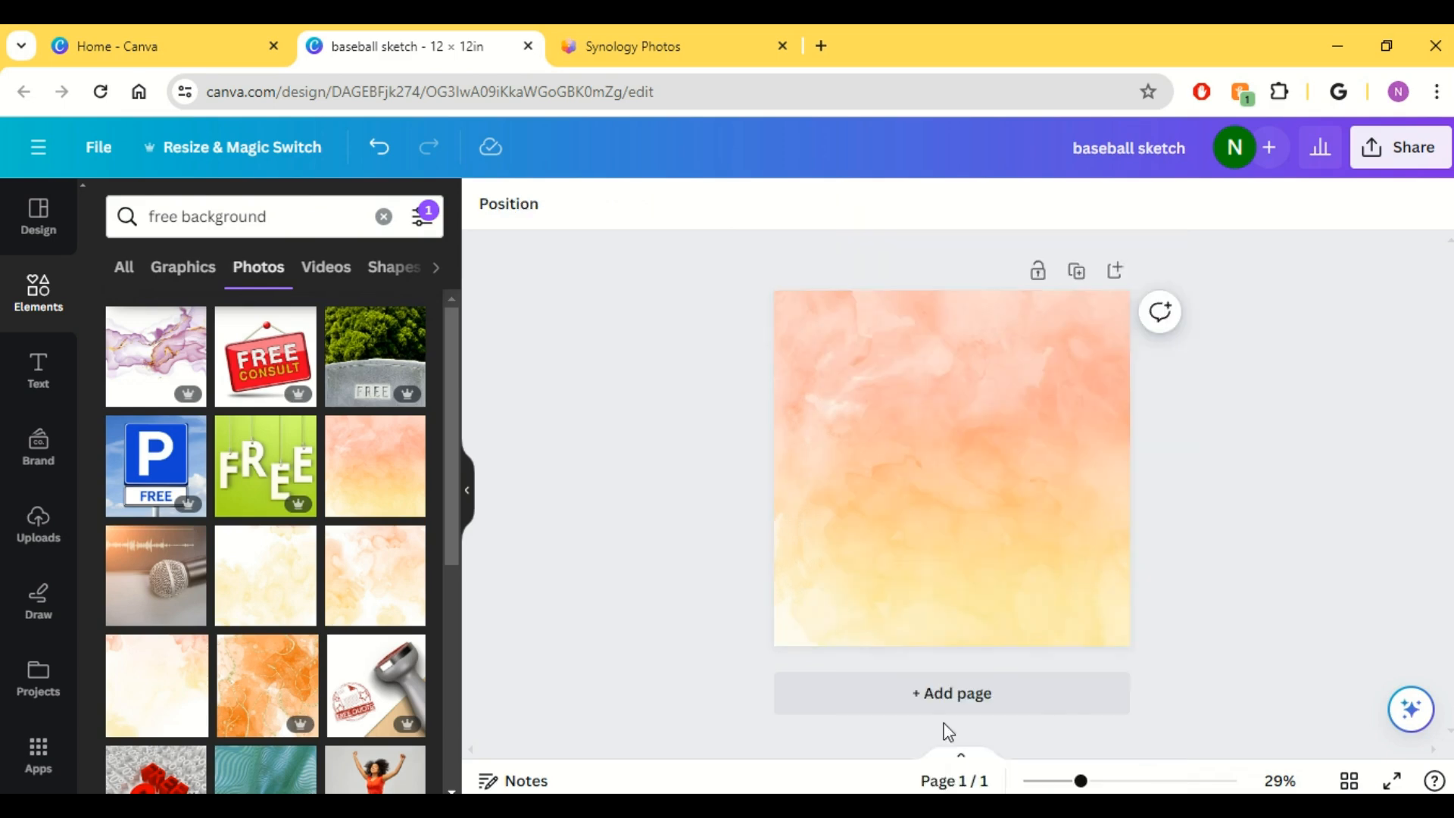
# - Search the photos for "circle", add the pink watercolor circle, and scale it down slightly above and left of the page's center
pyautogui.click(312, 215)
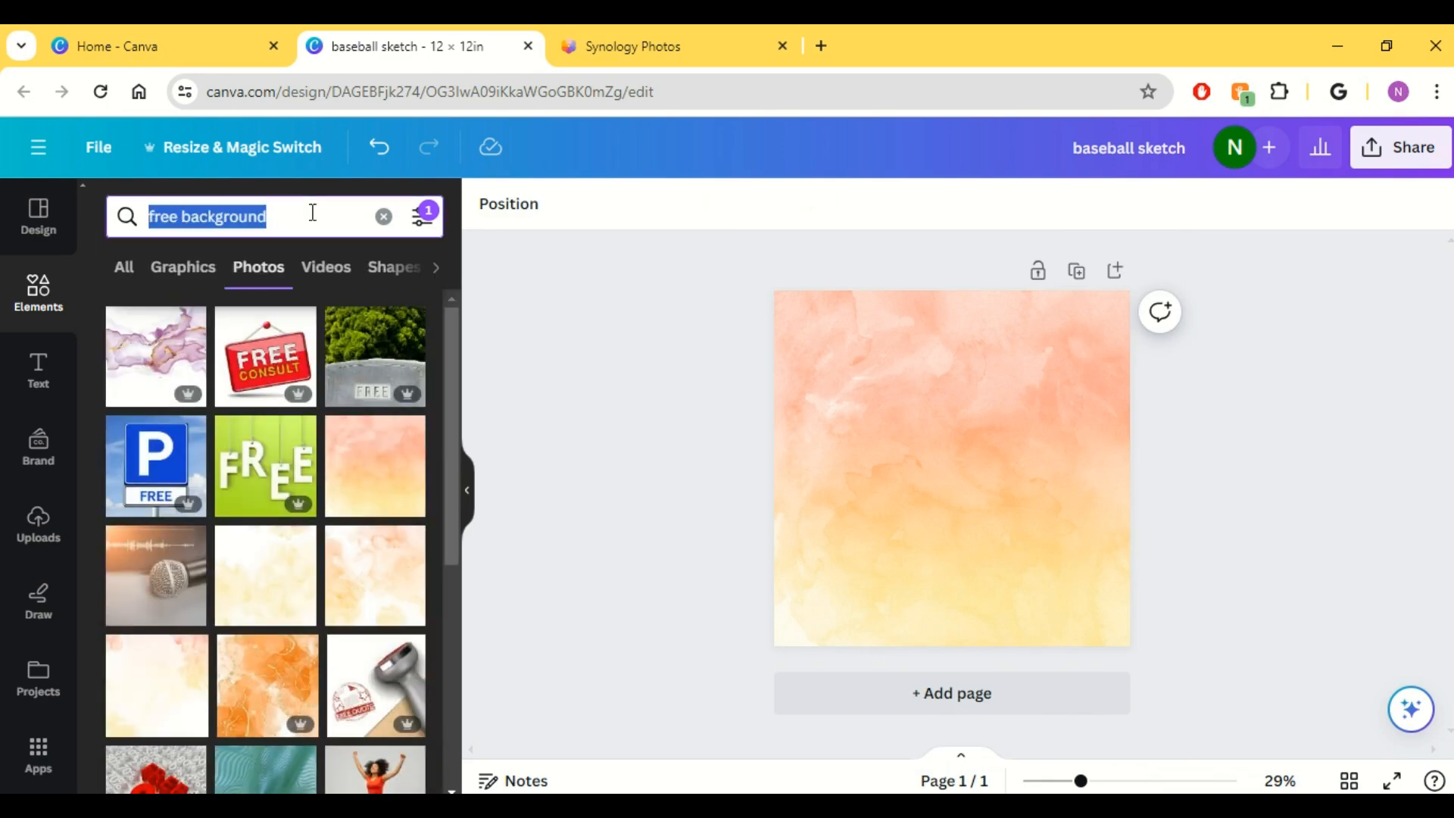
pyautogui.write('circle')
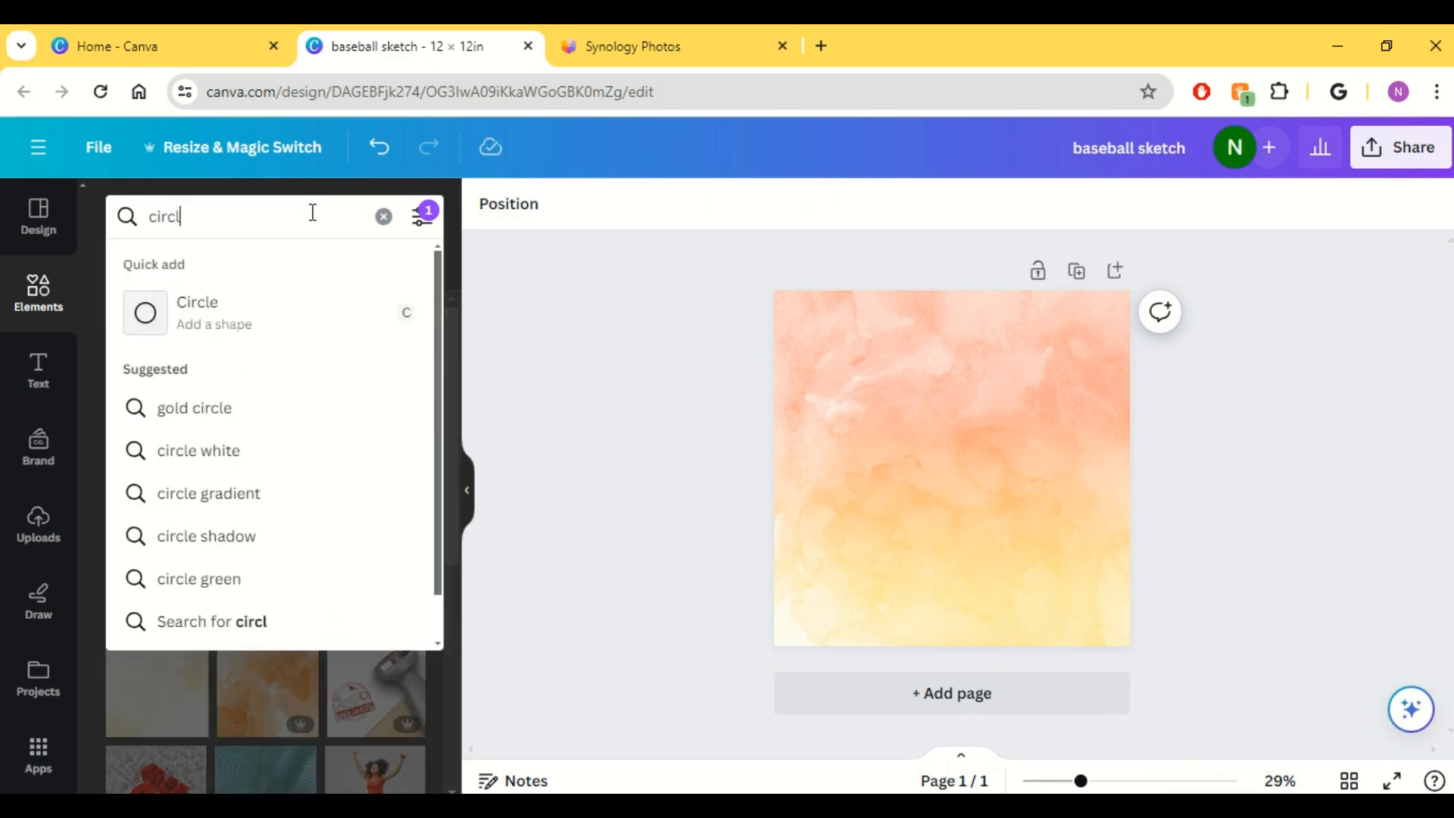
pyautogui.press('Return')
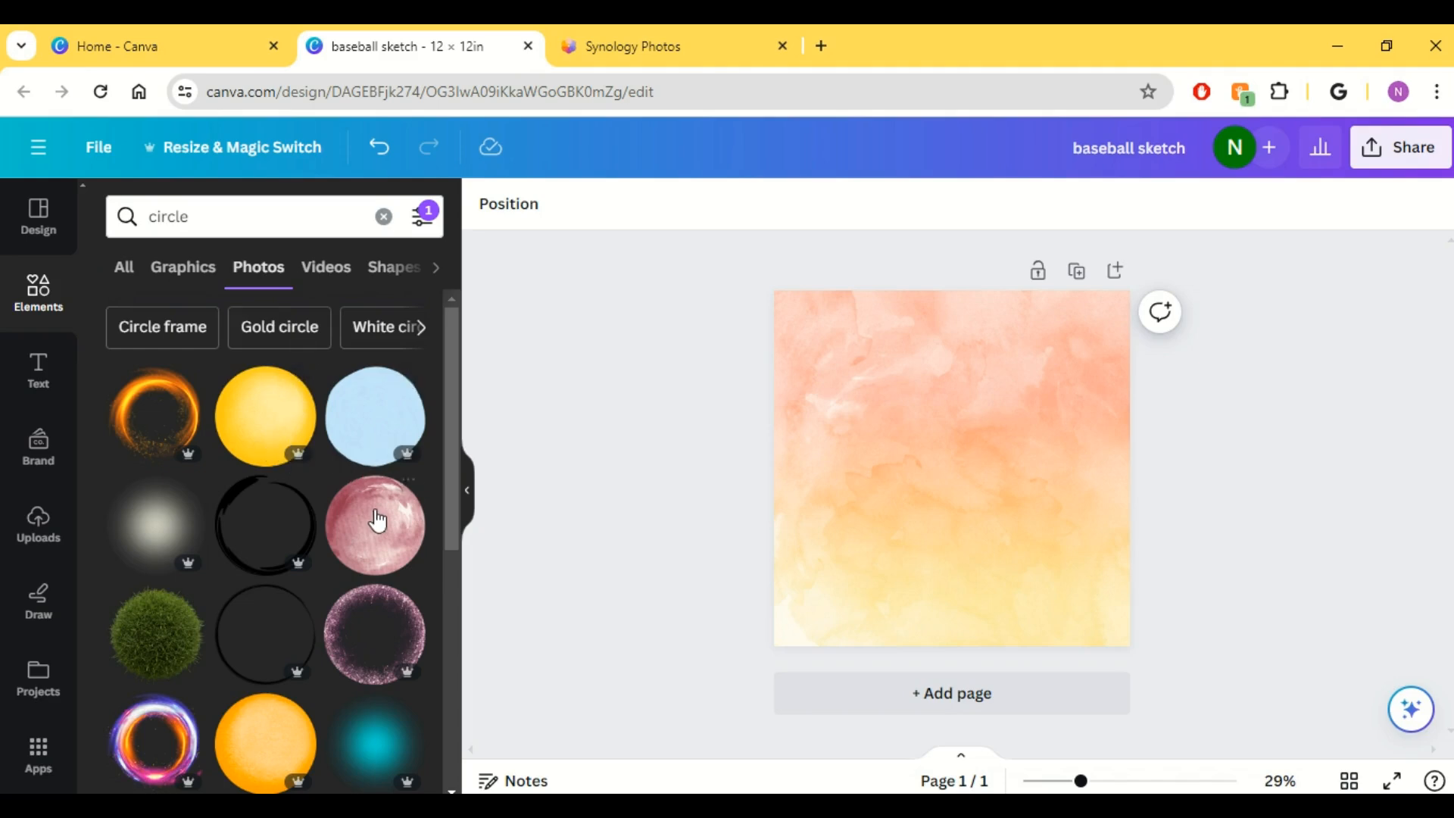
pyautogui.moveTo(377, 528); pyautogui.dragTo(850, 378)
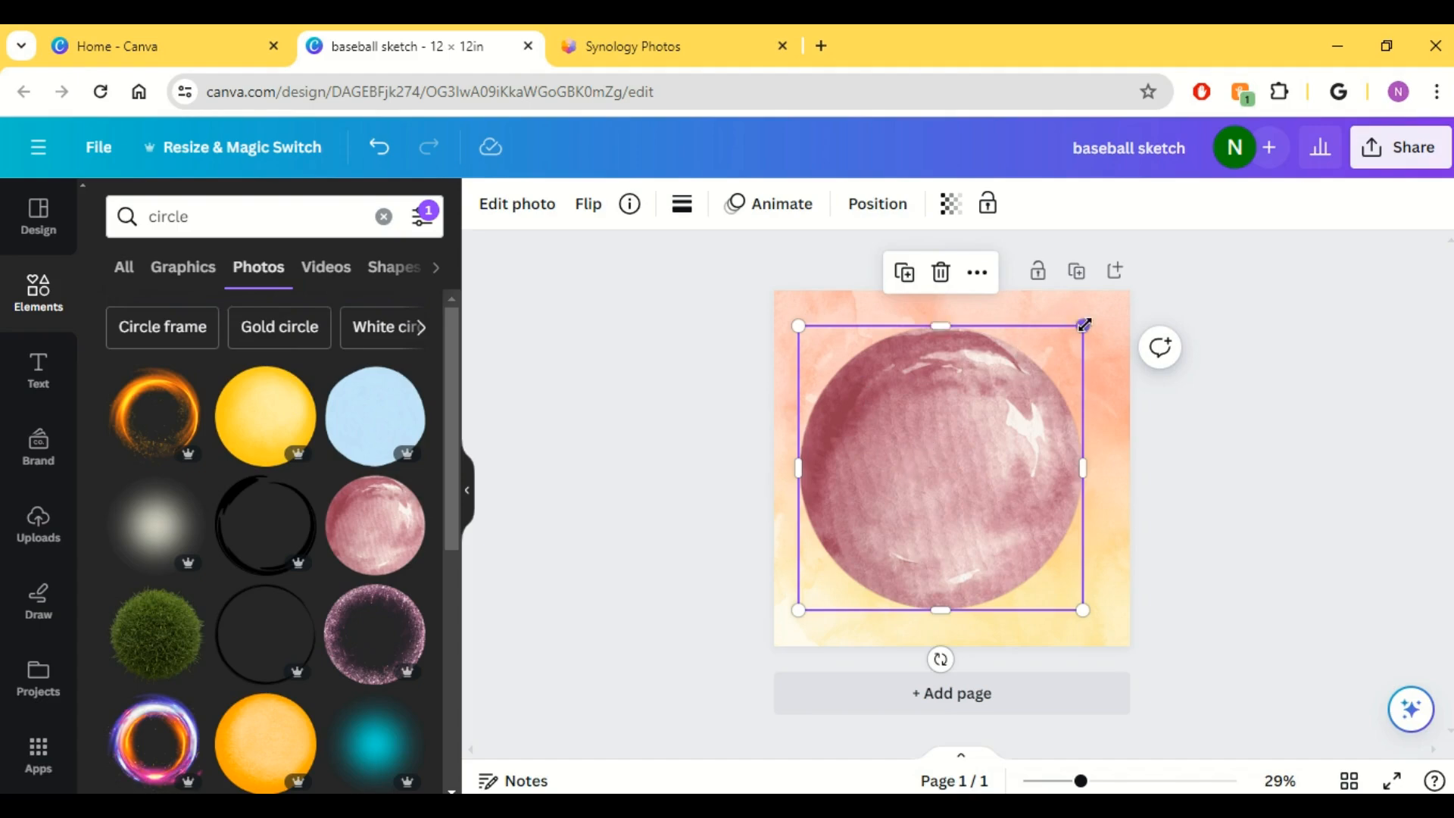
pyautogui.moveTo(1085, 325); pyautogui.dragTo(1023, 383)
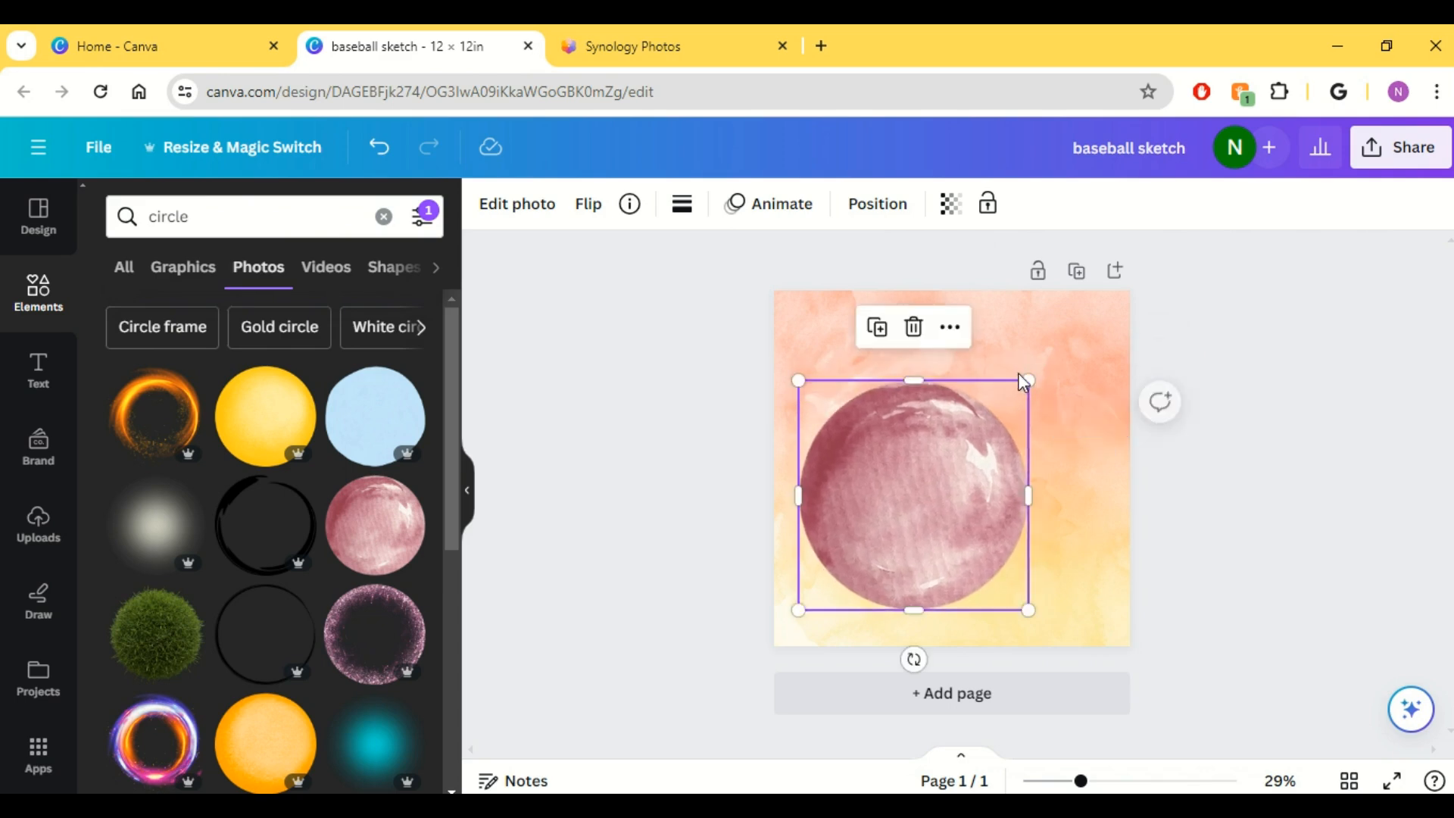
pyautogui.moveTo(939, 504); pyautogui.dragTo(951, 463)
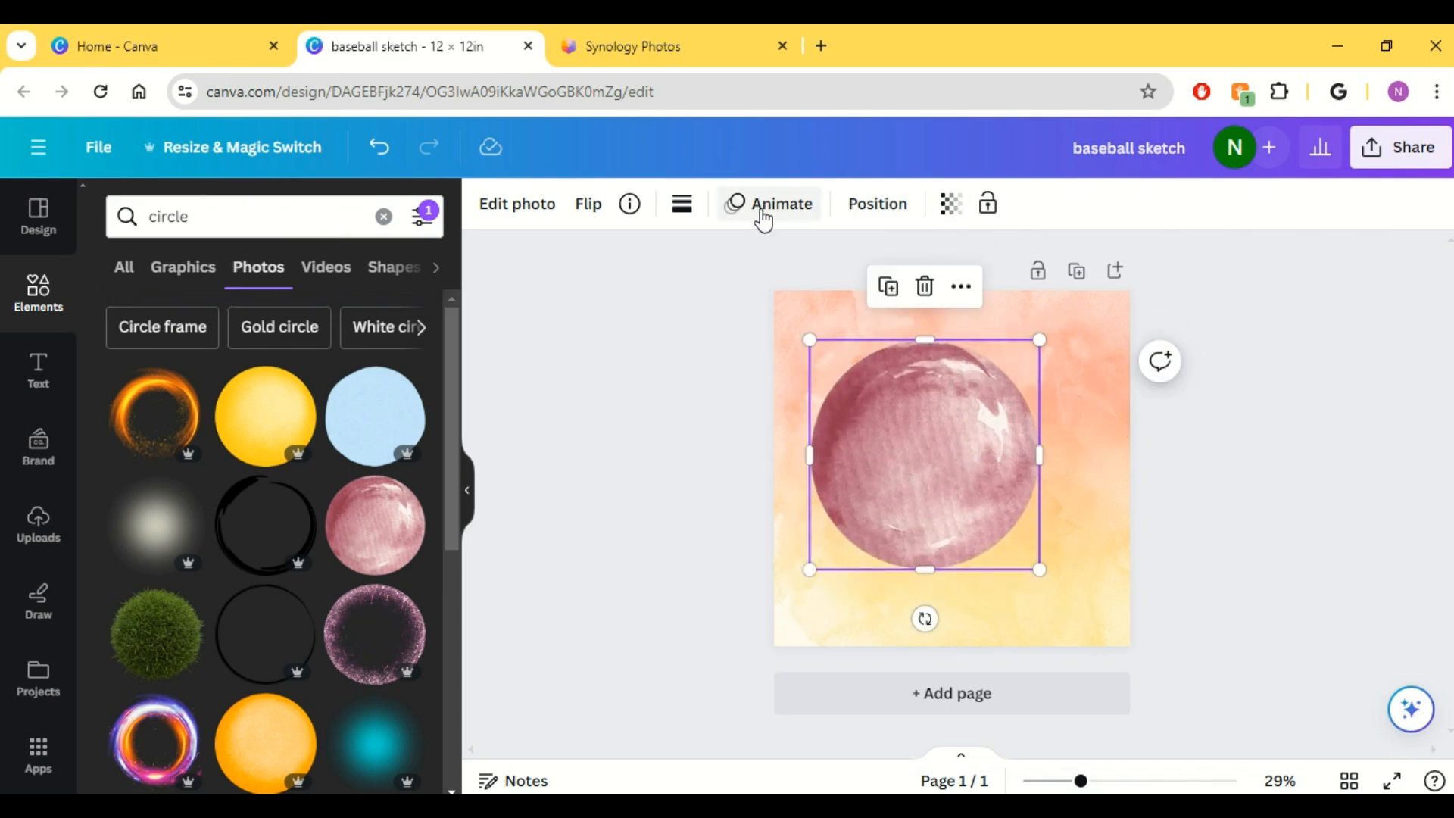
pyautogui.click(682, 204)
pyautogui.click(682, 203)
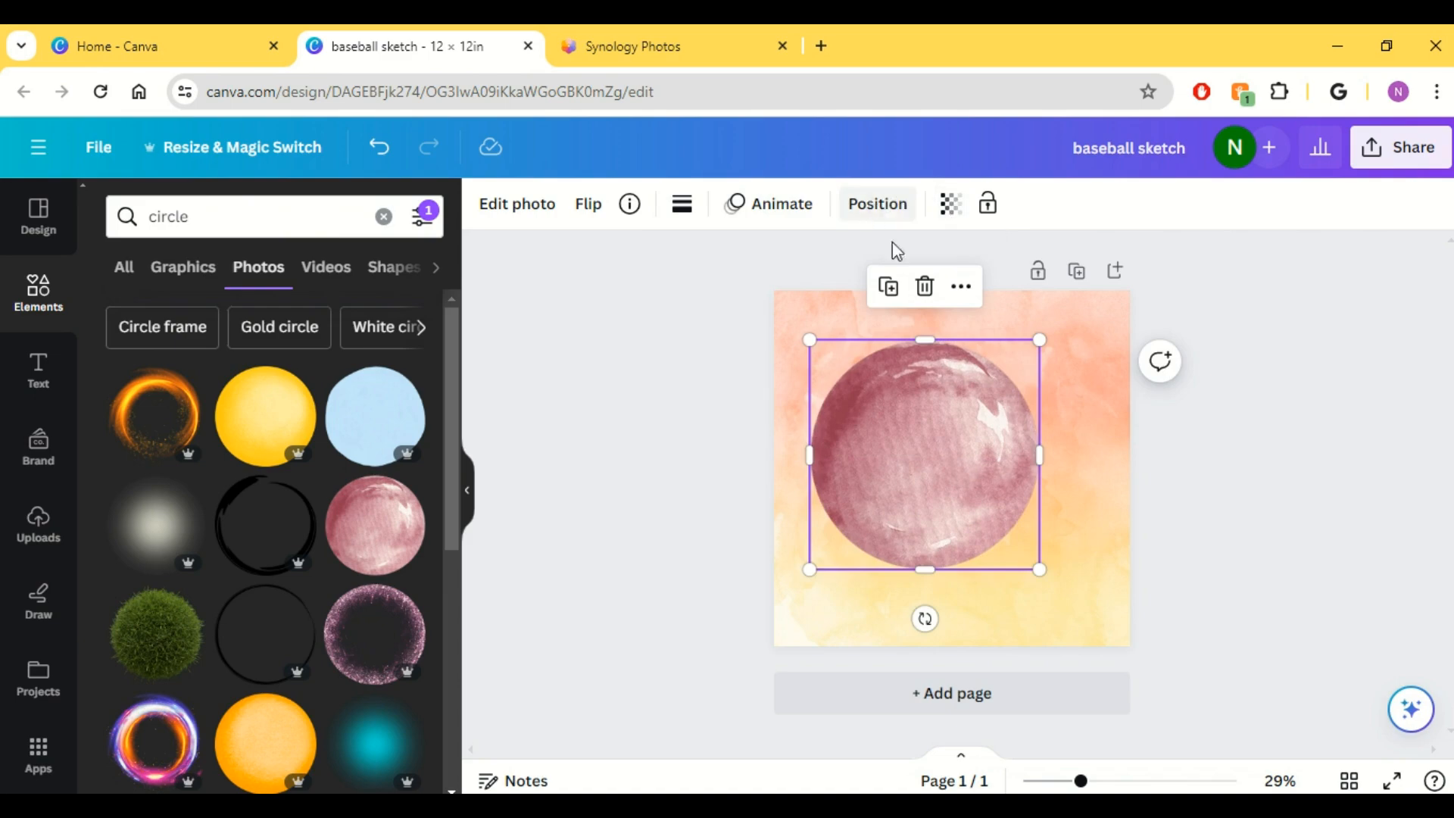
pyautogui.click(879, 204)
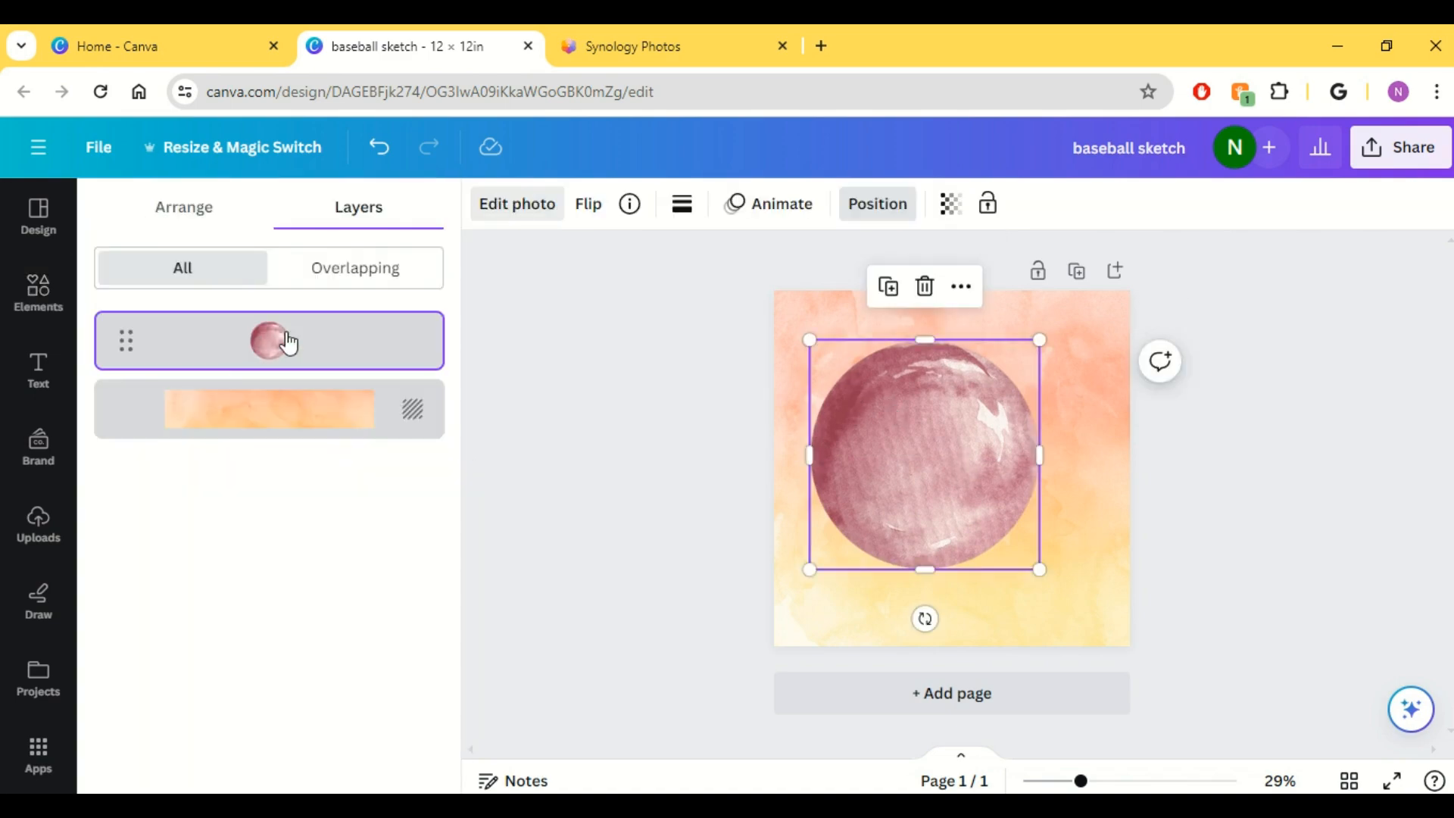
# - Try the Bronz filter on the watercolor circle and apply the Sandi filter instead
pyautogui.moveTo(451, 479); pyautogui.dragTo(450, 445)
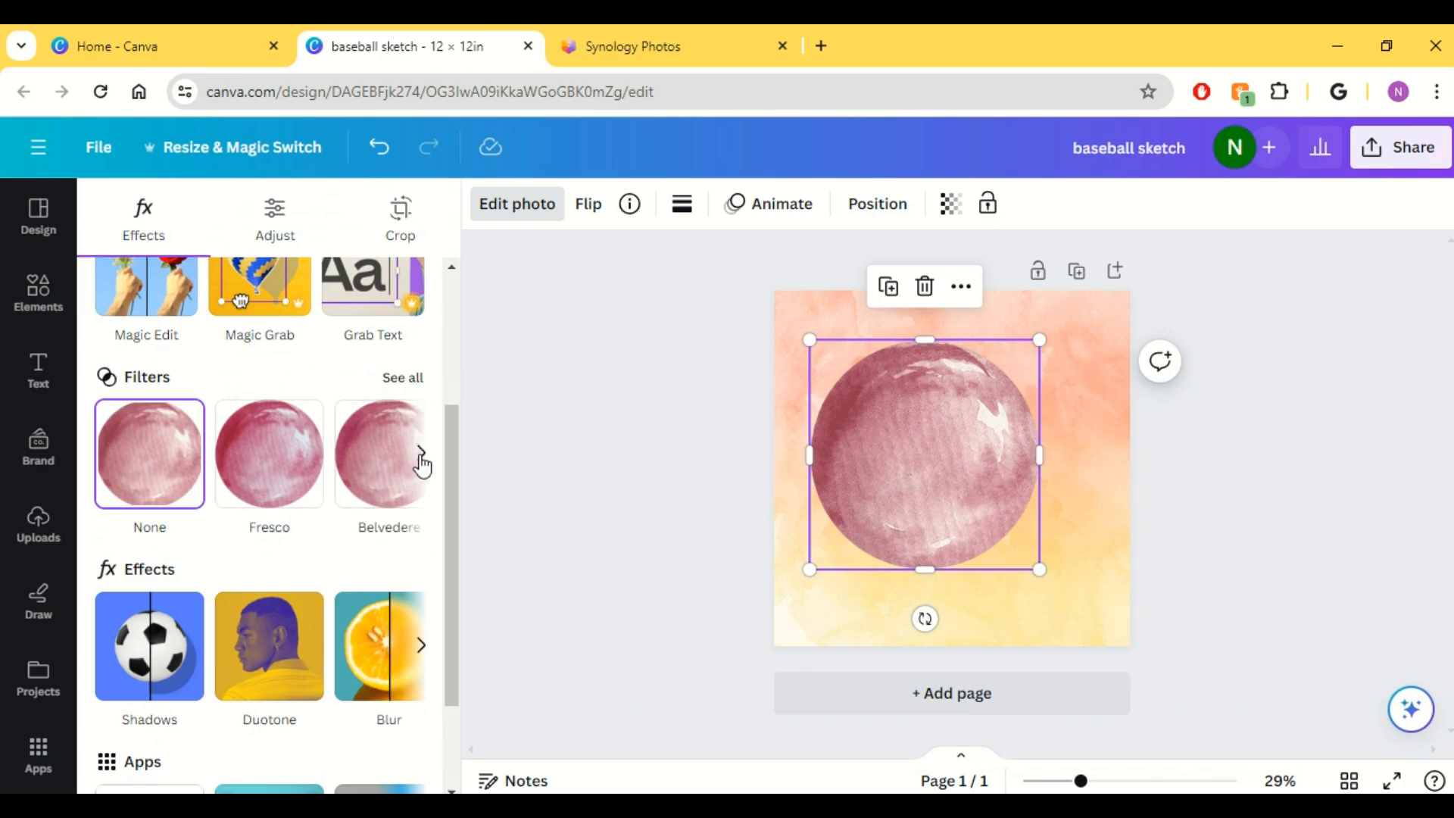
pyautogui.click(421, 453)
pyautogui.click(421, 453)
pyautogui.click(421, 453)
pyautogui.click(421, 453)
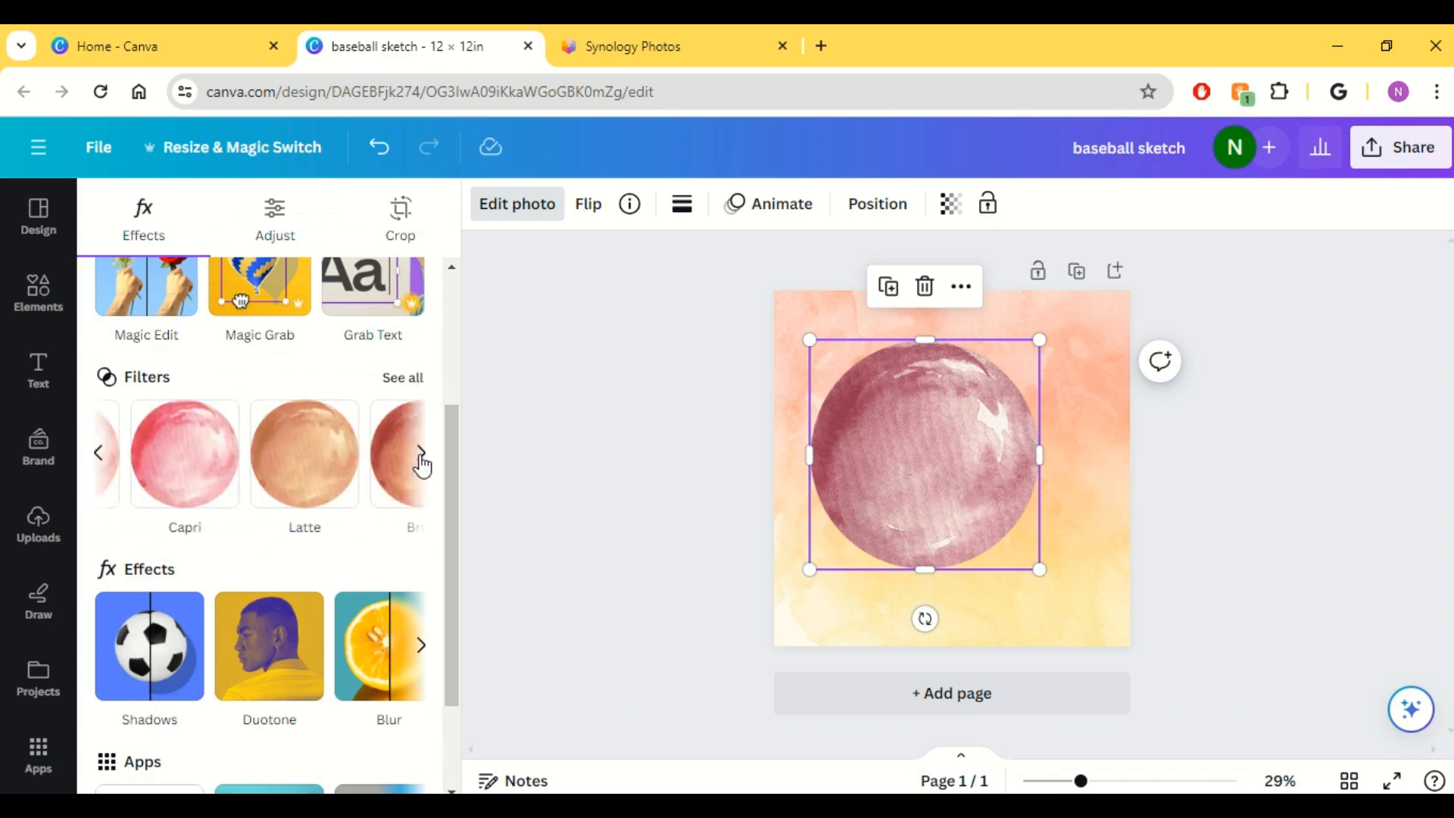
pyautogui.click(421, 453)
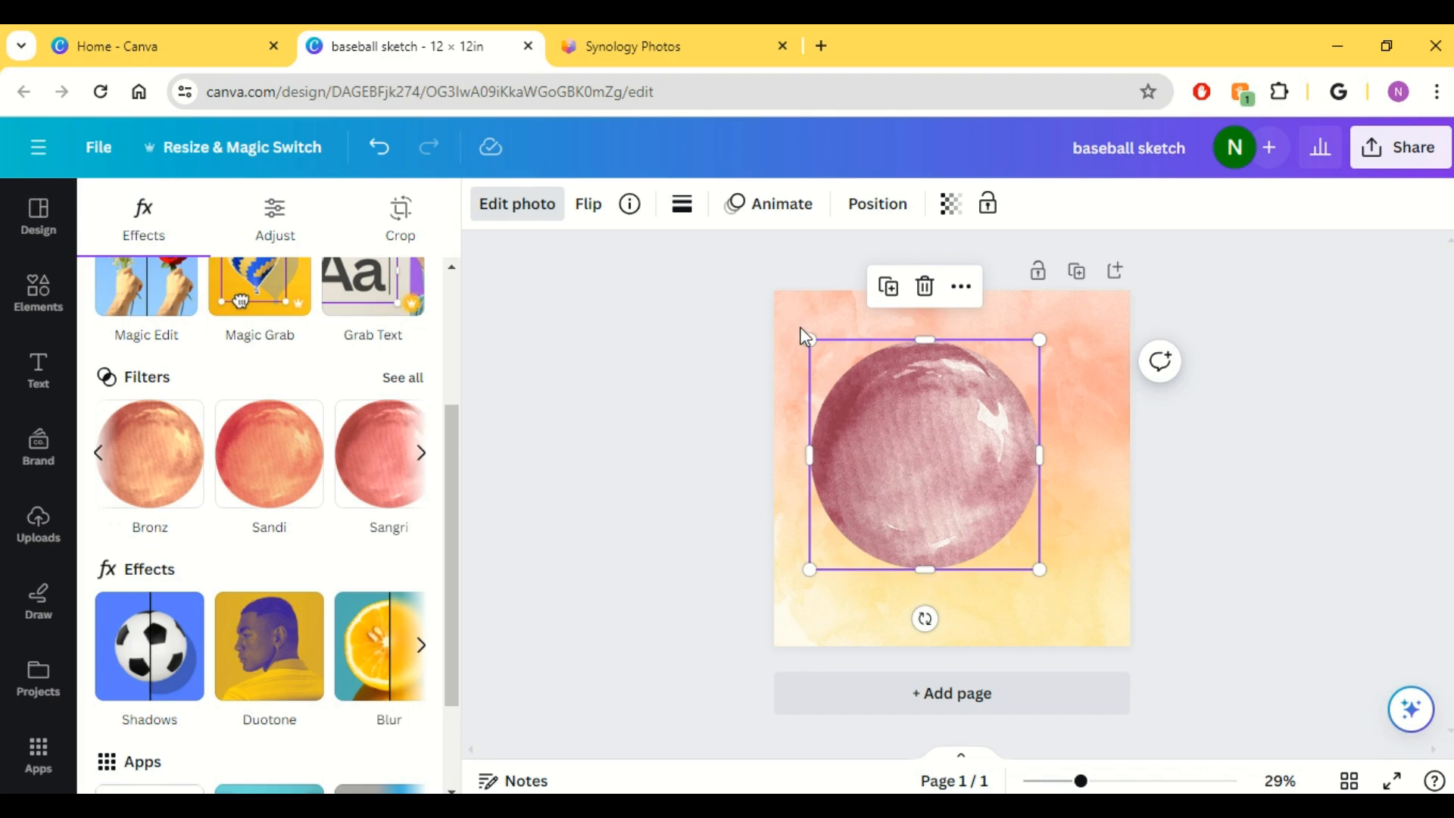
pyautogui.click(172, 479)
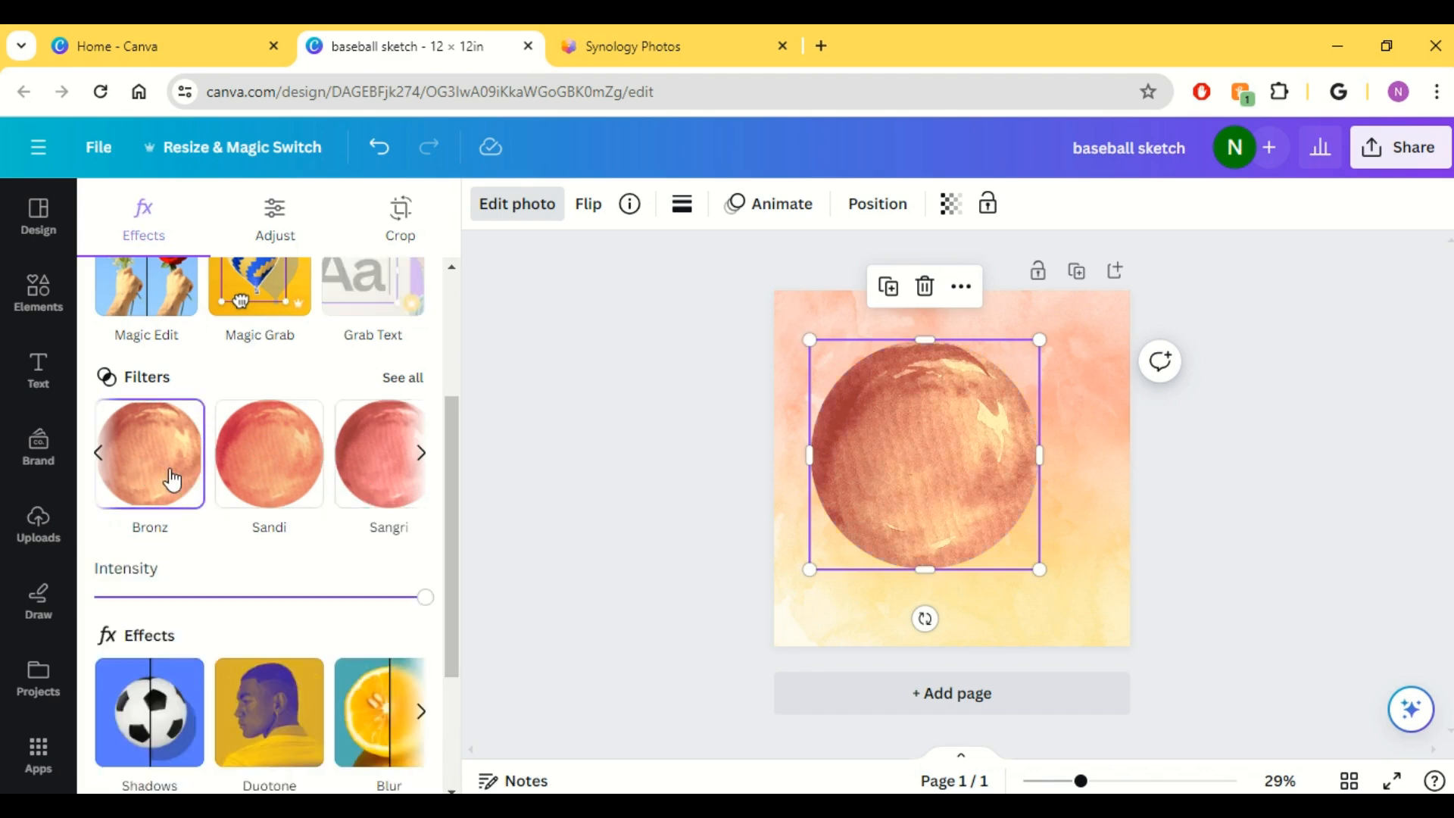
pyautogui.click(269, 454)
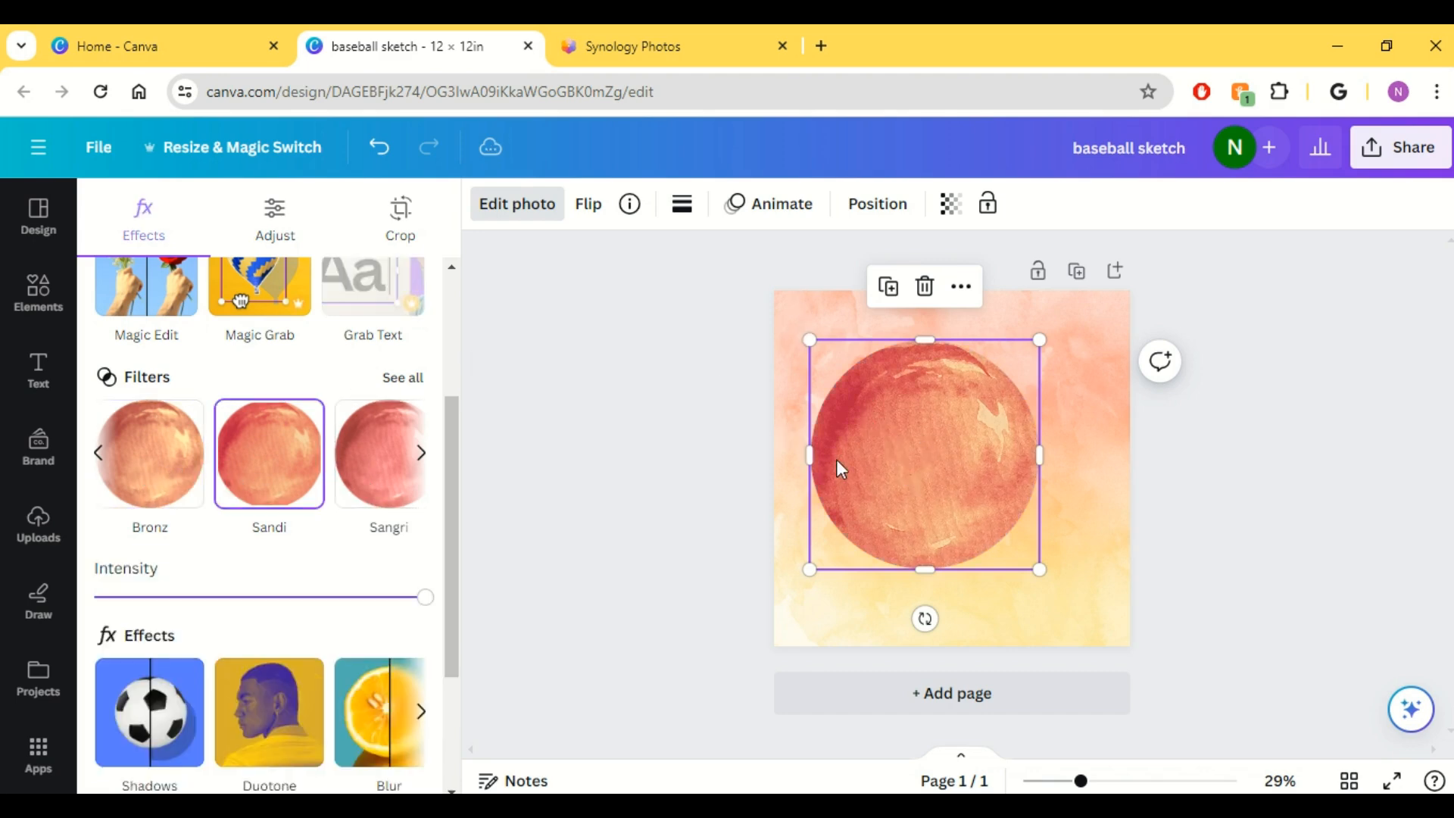
# - Try the Chroma filter on the watercolor circle and undo it
pyautogui.click(422, 453)
pyautogui.click(261, 454)
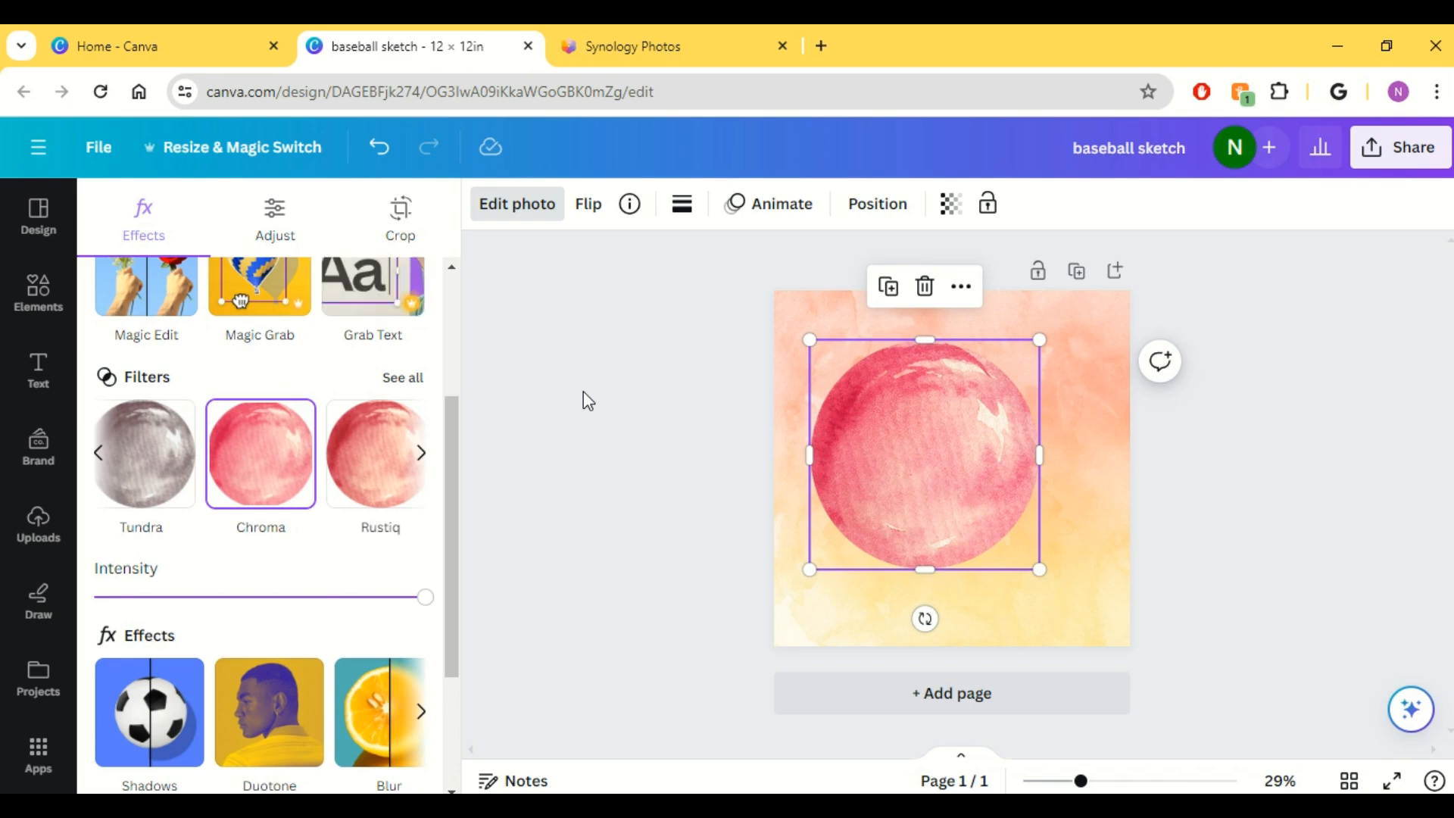
pyautogui.hotkey('ctrl', 'z')
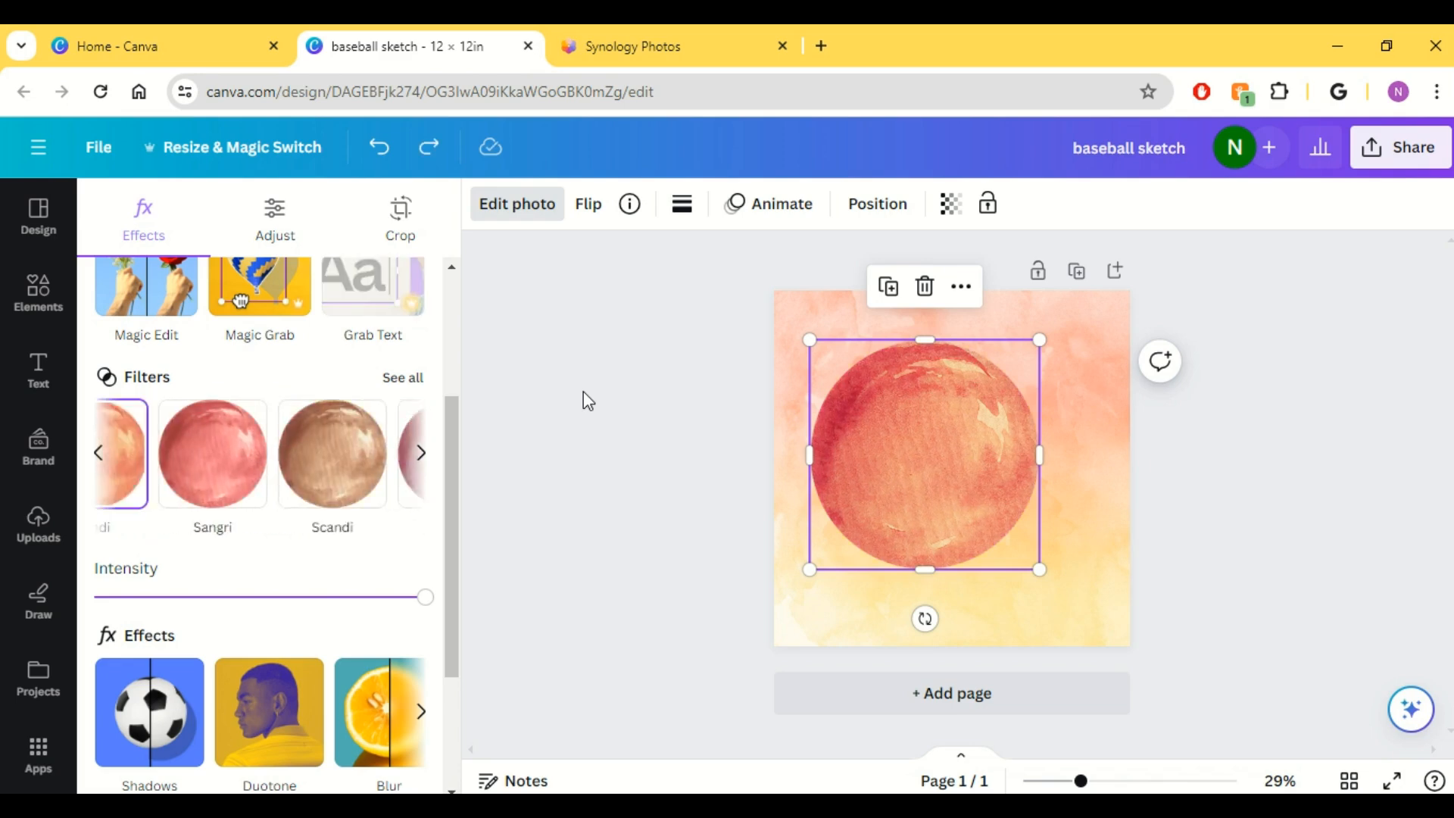
# - Browse the remaining filter presets for the watercolor circle
pyautogui.click(422, 453)
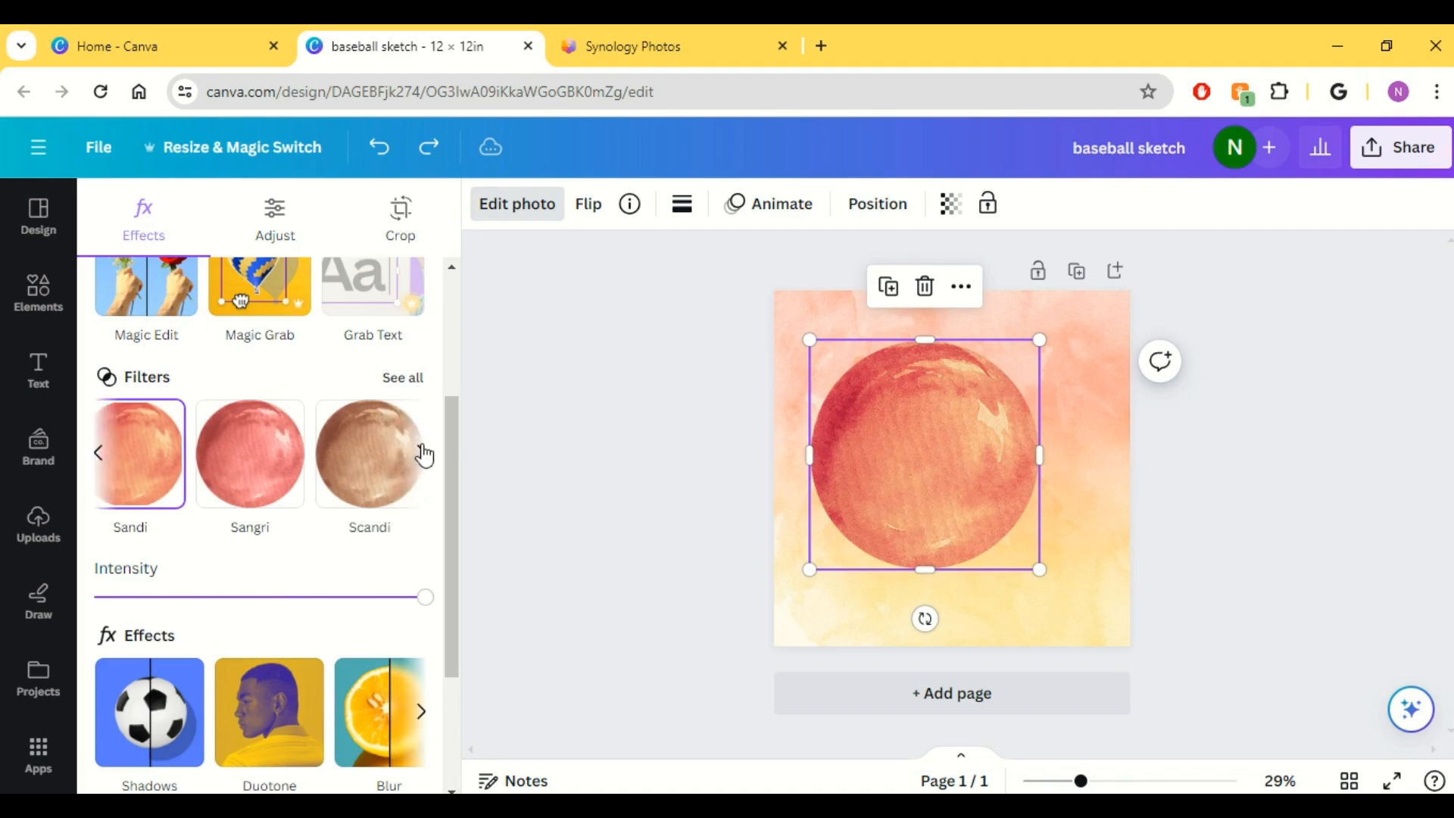
pyautogui.click(422, 452)
pyautogui.click(422, 453)
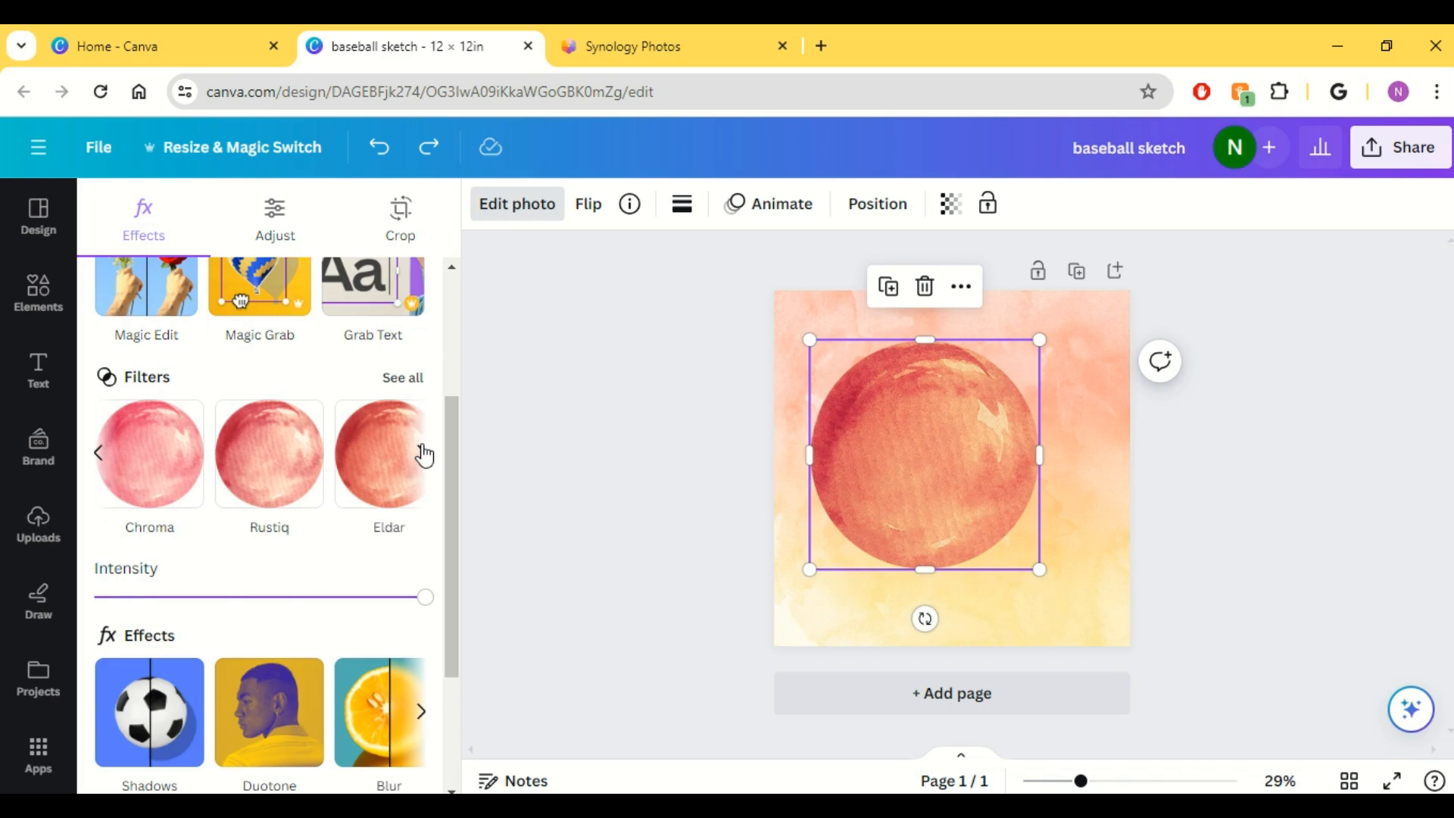
pyautogui.click(422, 453)
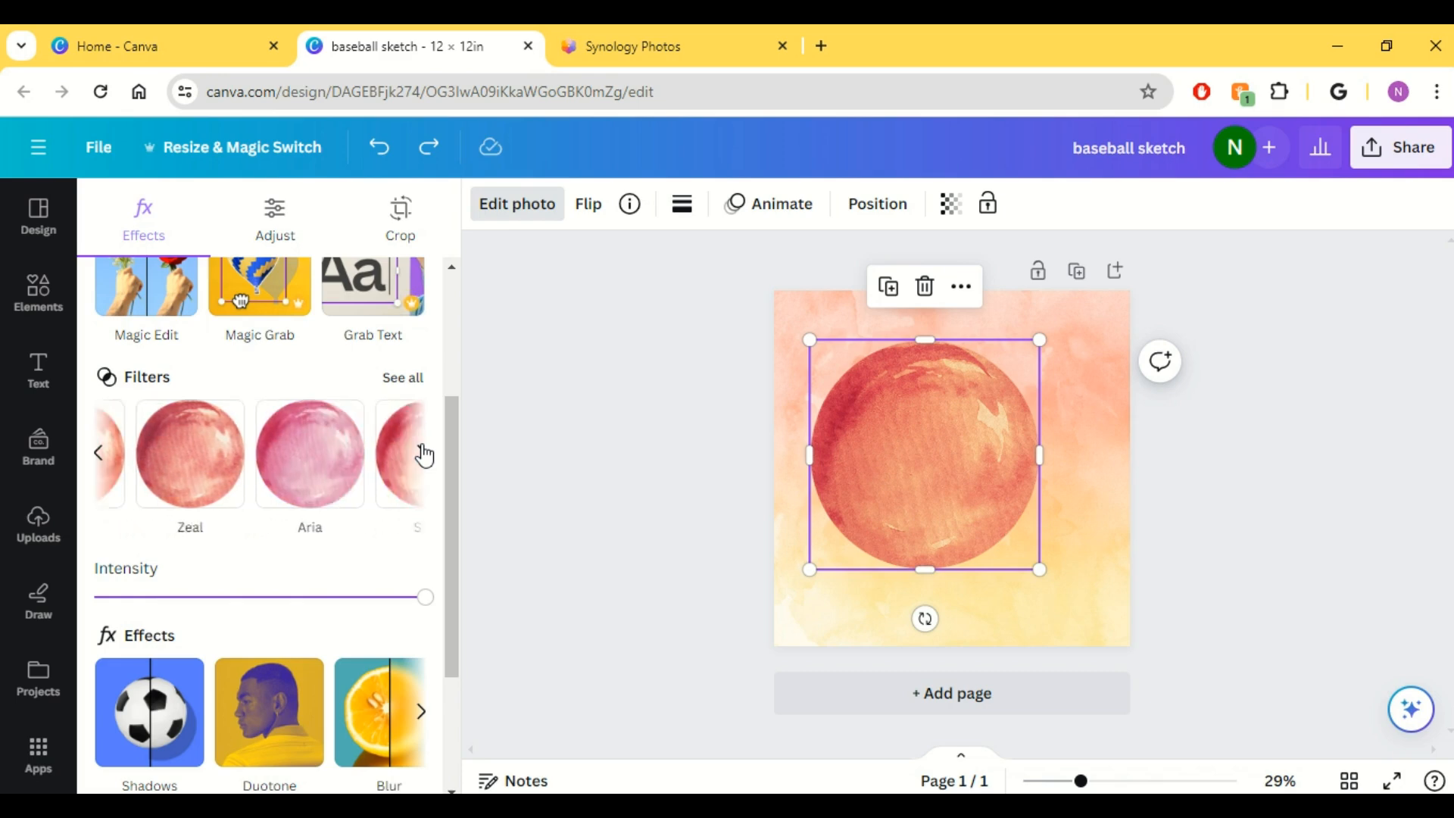
pyautogui.click(422, 452)
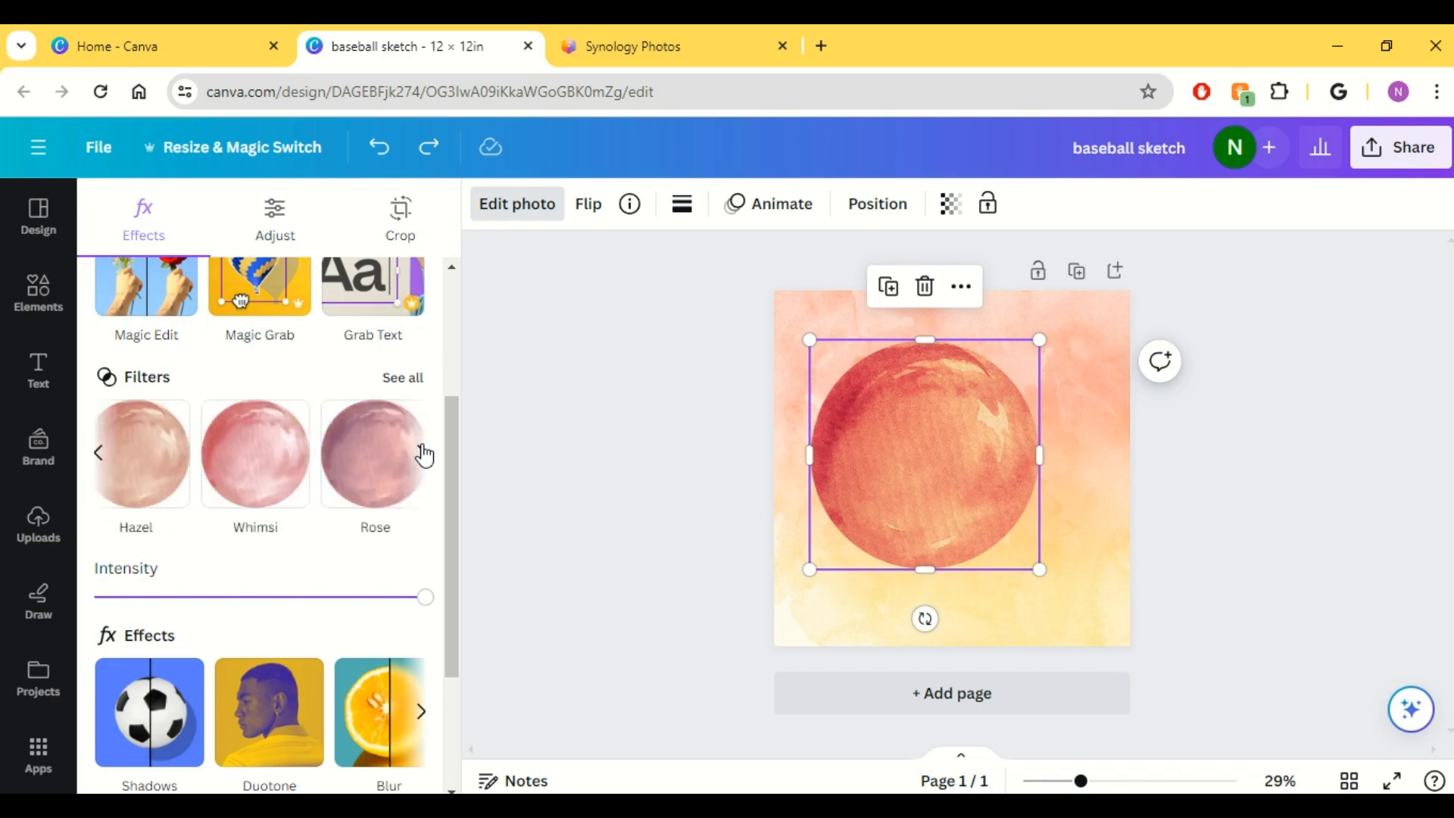
pyautogui.click(422, 453)
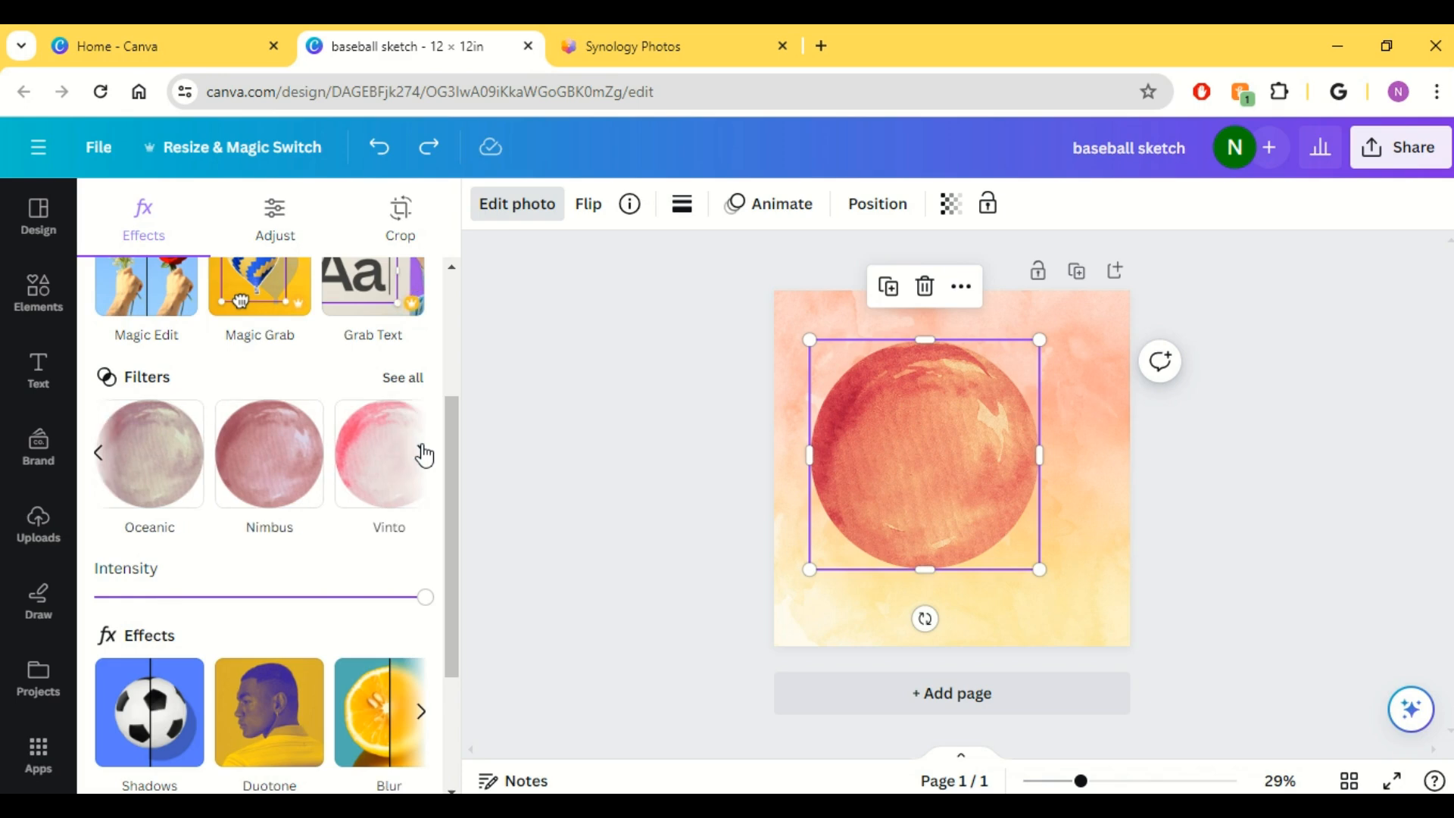
pyautogui.click(422, 453)
pyautogui.click(422, 453)
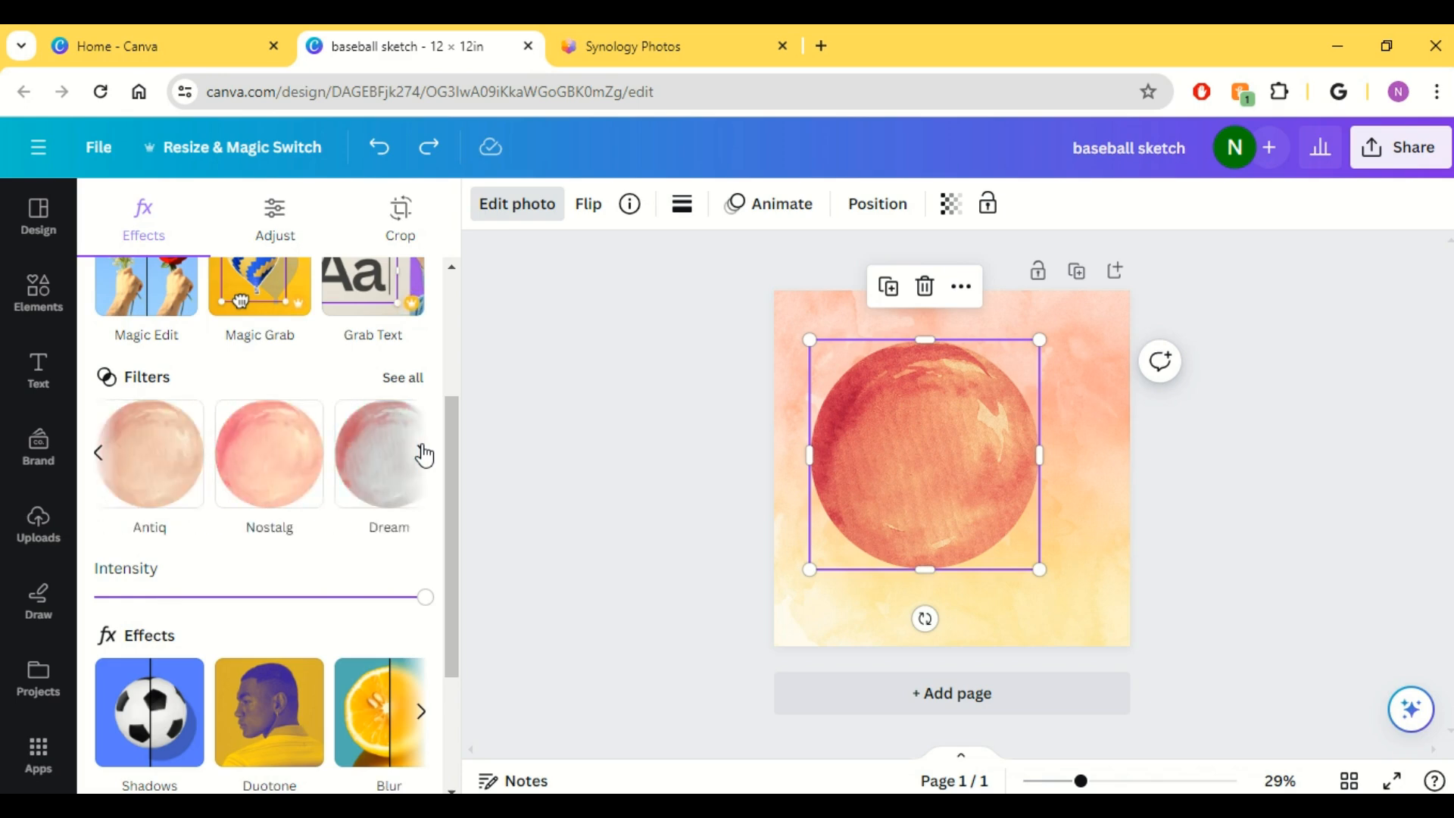
pyautogui.click(421, 453)
pyautogui.click(422, 453)
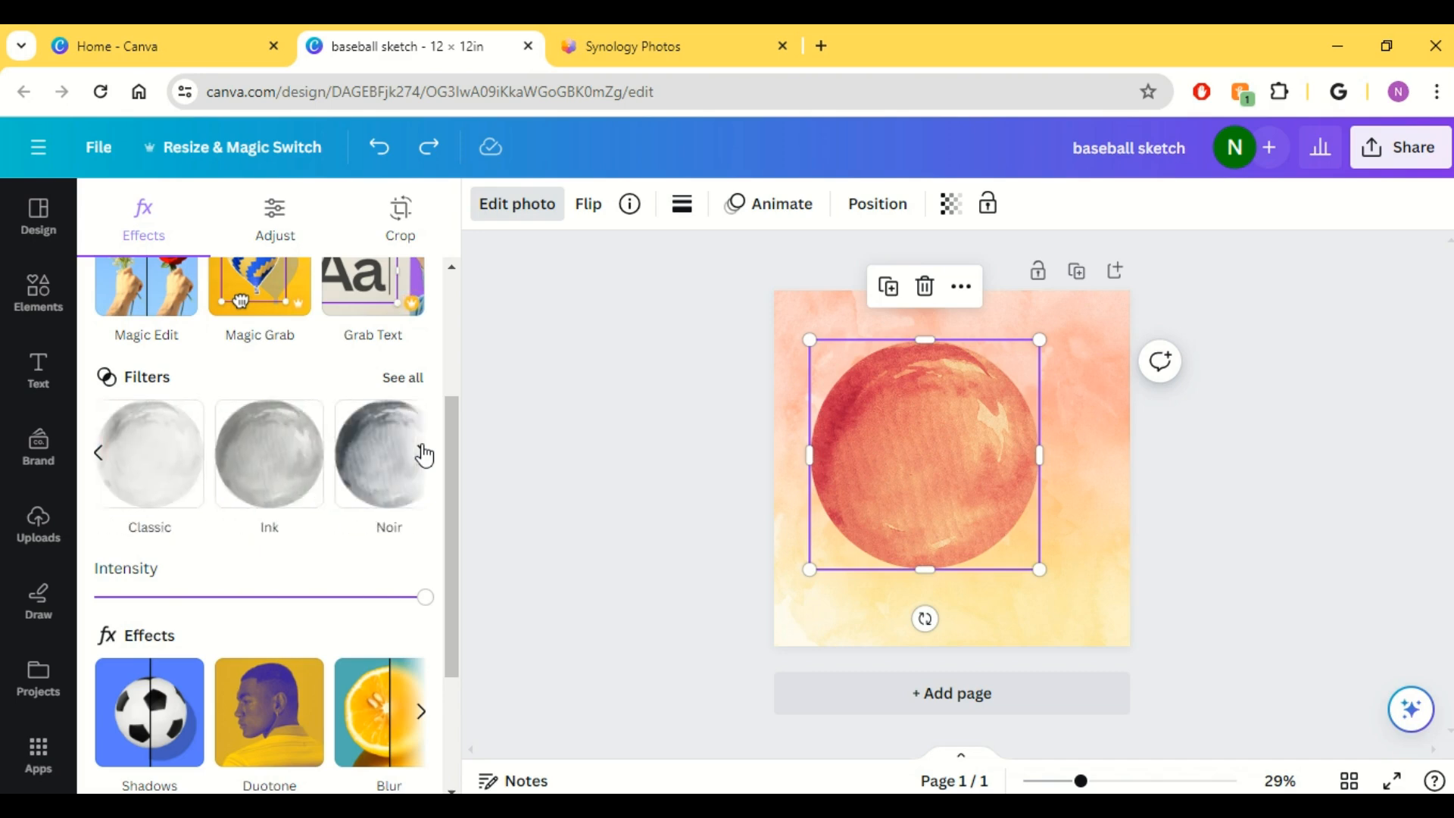
pyautogui.click(423, 453)
pyautogui.click(422, 453)
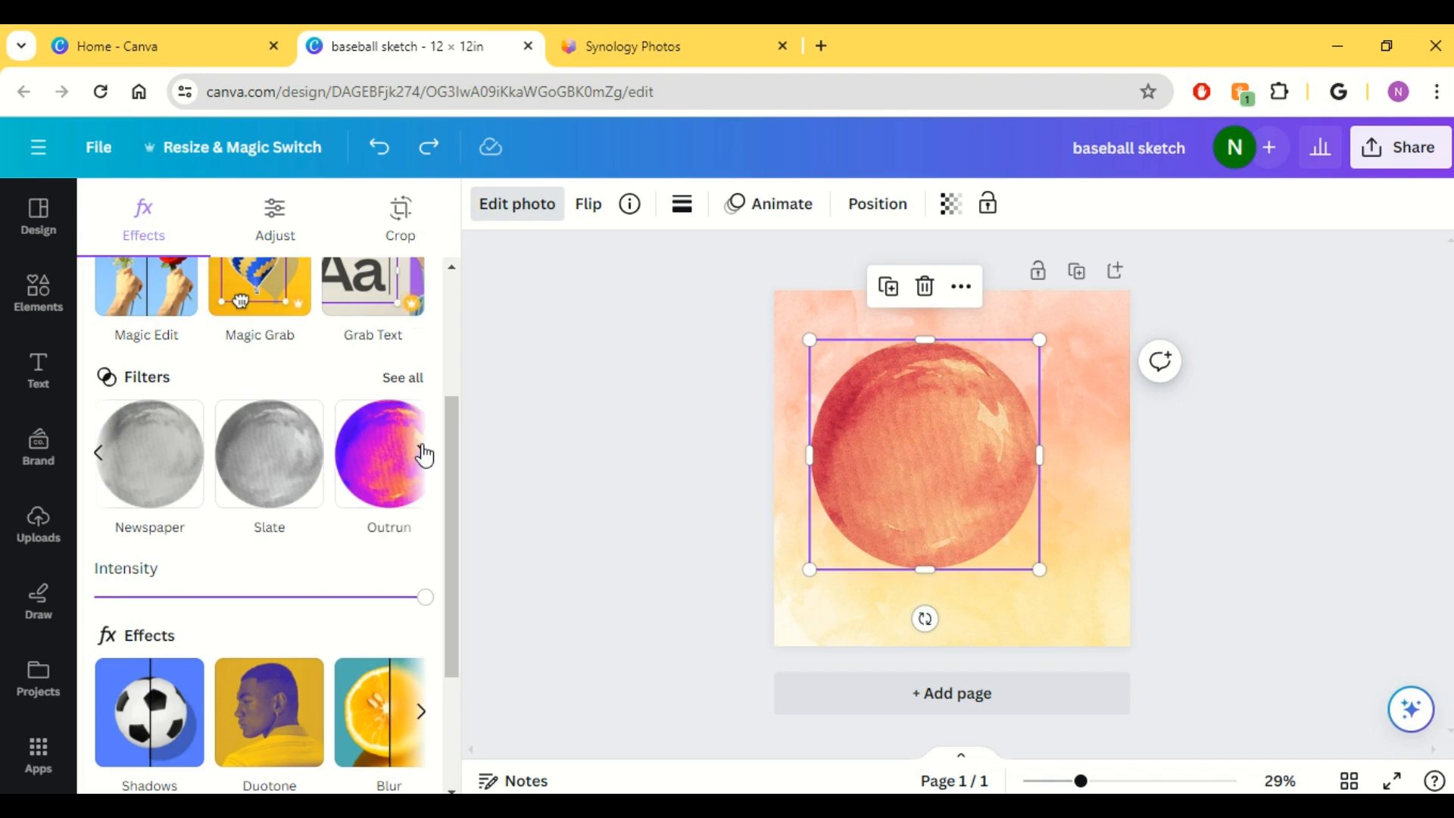
pyautogui.click(608, 440)
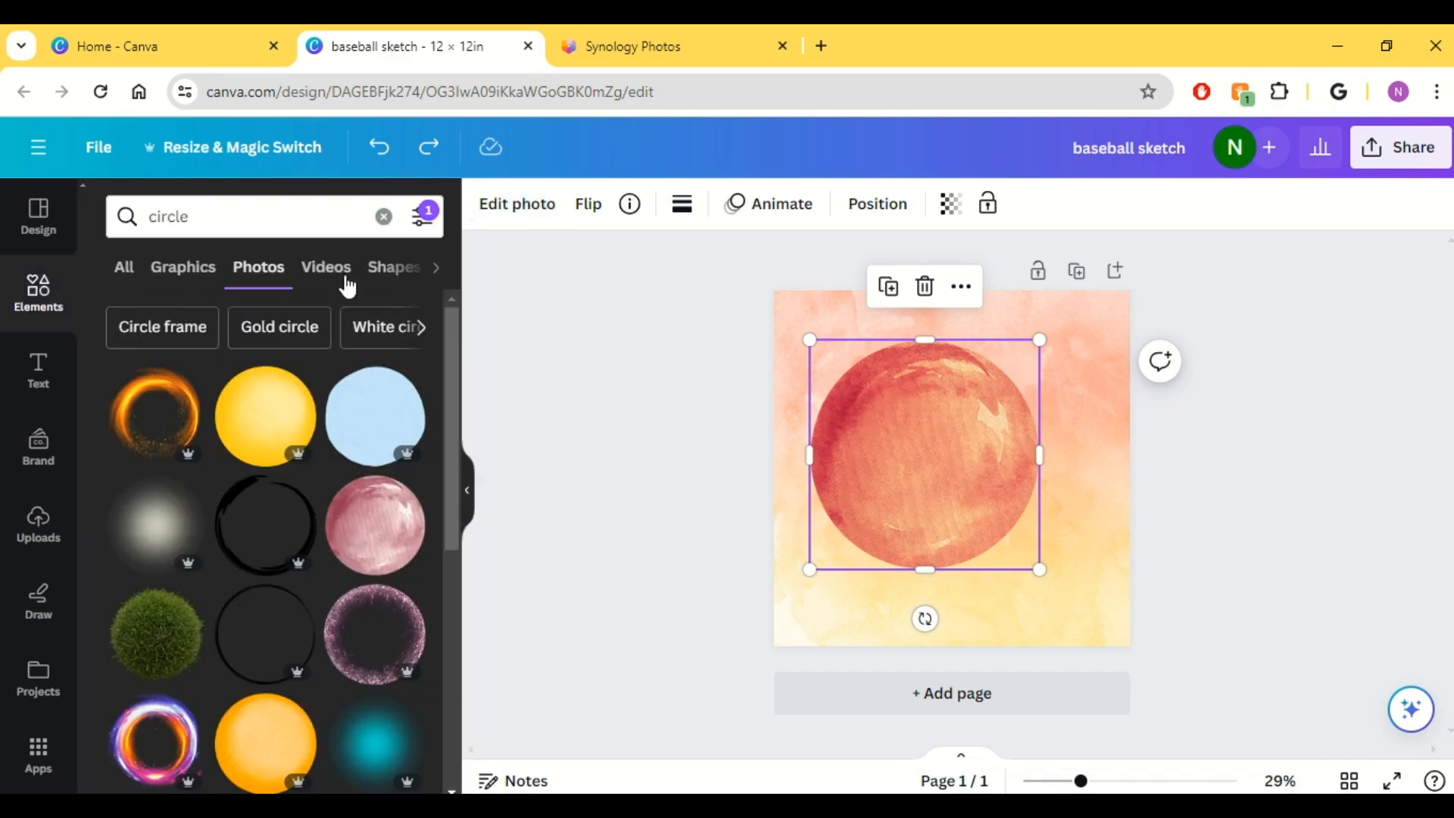
# - Search the elements for "photo frame" and browse all the results in the Frames category
pyautogui.click(225, 216)
pyautogui.moveTo(225, 215); pyautogui.dragTo(134, 216)
pyautogui.write('photo g')
pyautogui.press('BackSpace')
pyautogui.write('frame')
pyautogui.press('Return')
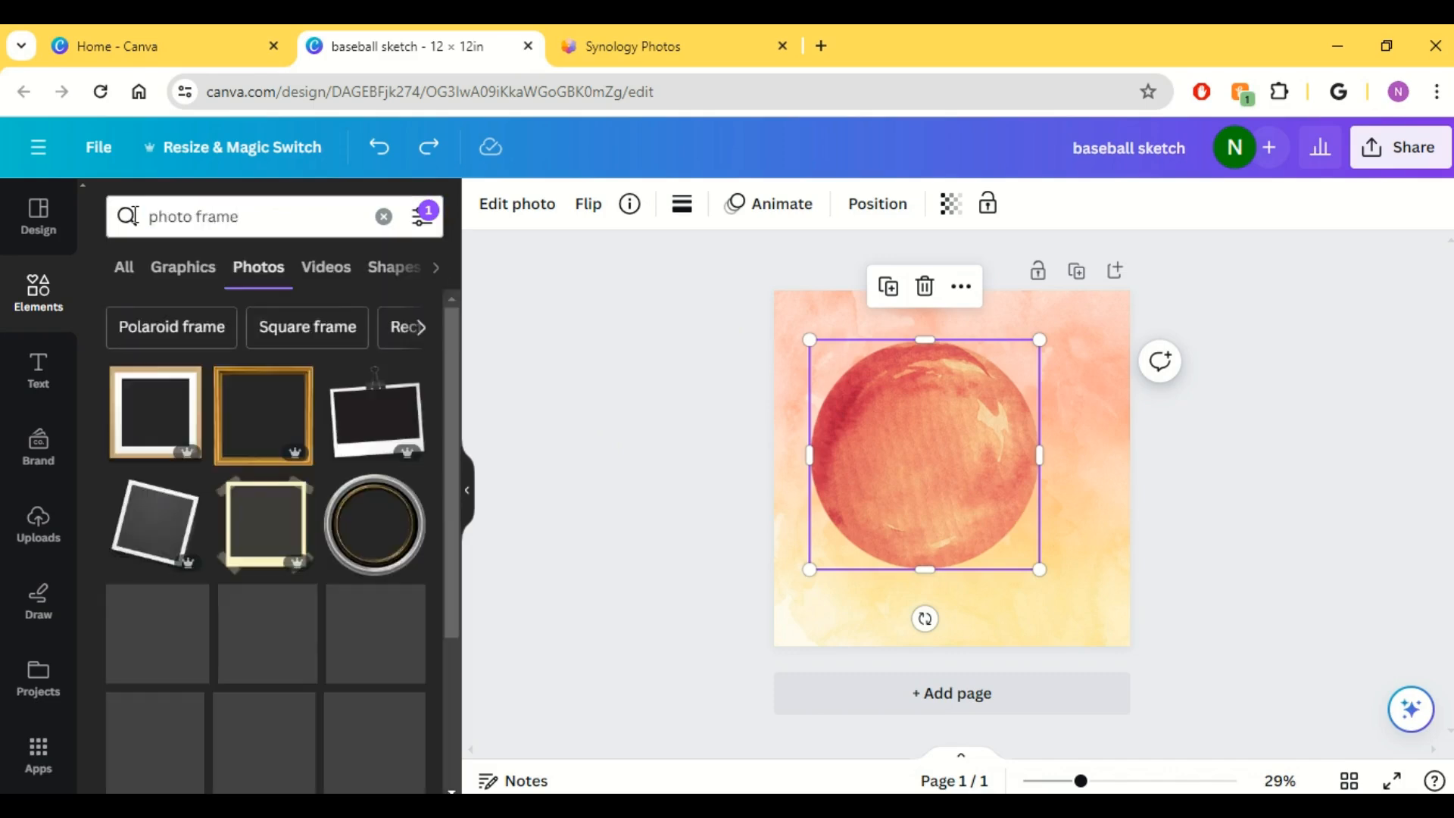
pyautogui.scroll(-5, 393, 629)
pyautogui.click(123, 266)
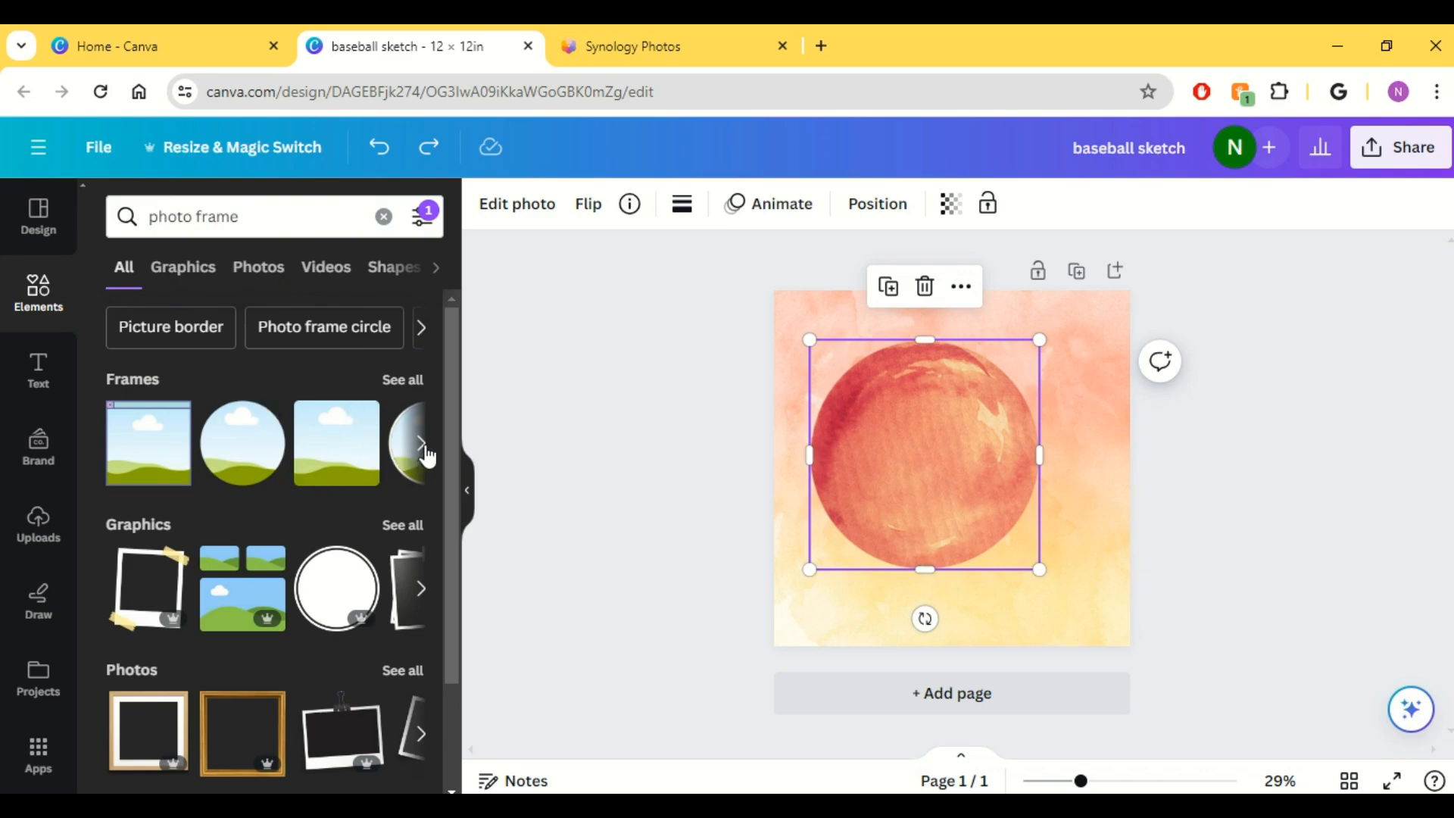
pyautogui.click(404, 381)
pyautogui.moveTo(452, 385); pyautogui.dragTo(437, 792)
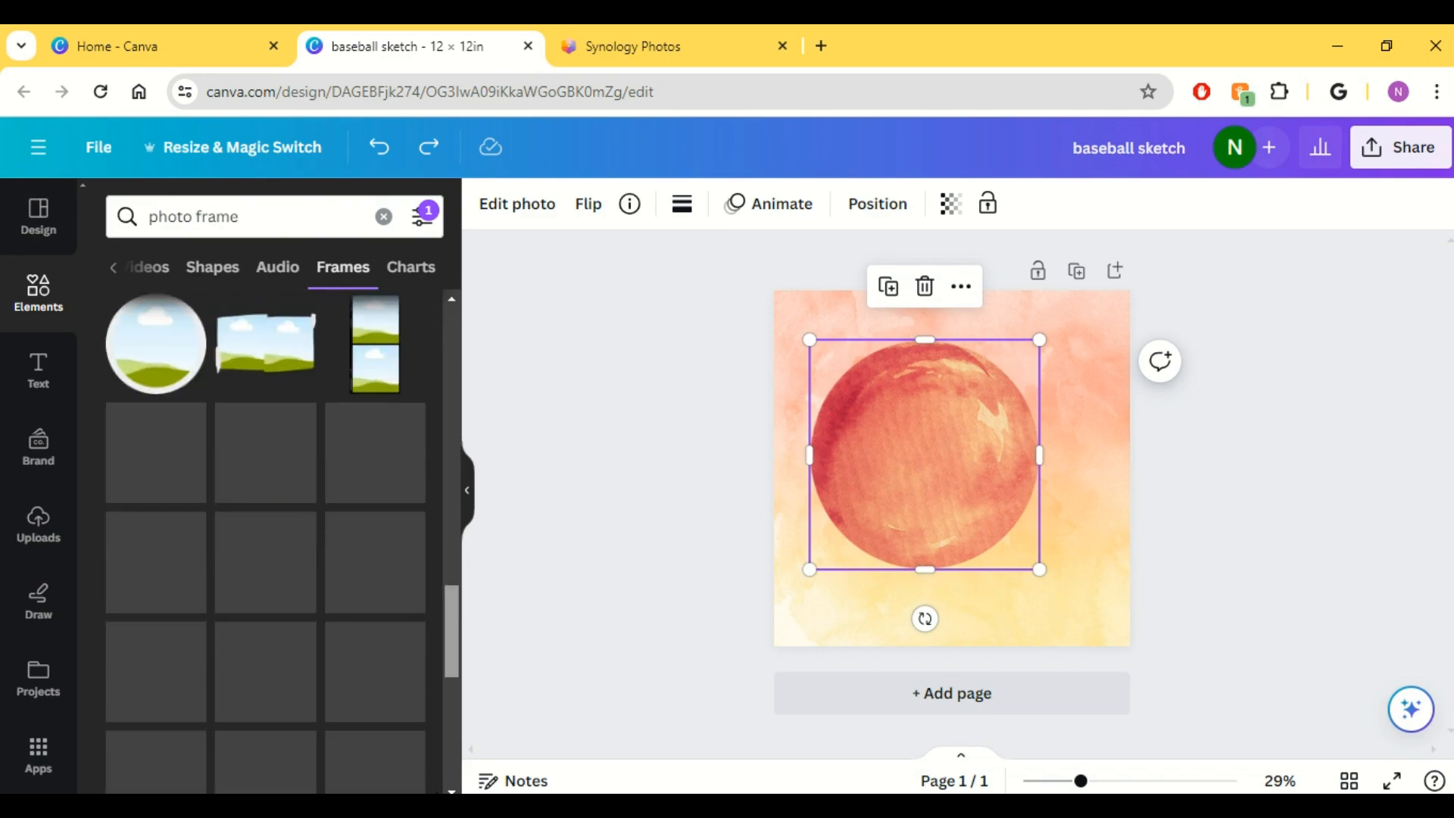
pyautogui.moveTo(449, 648); pyautogui.dragTo(445, 782)
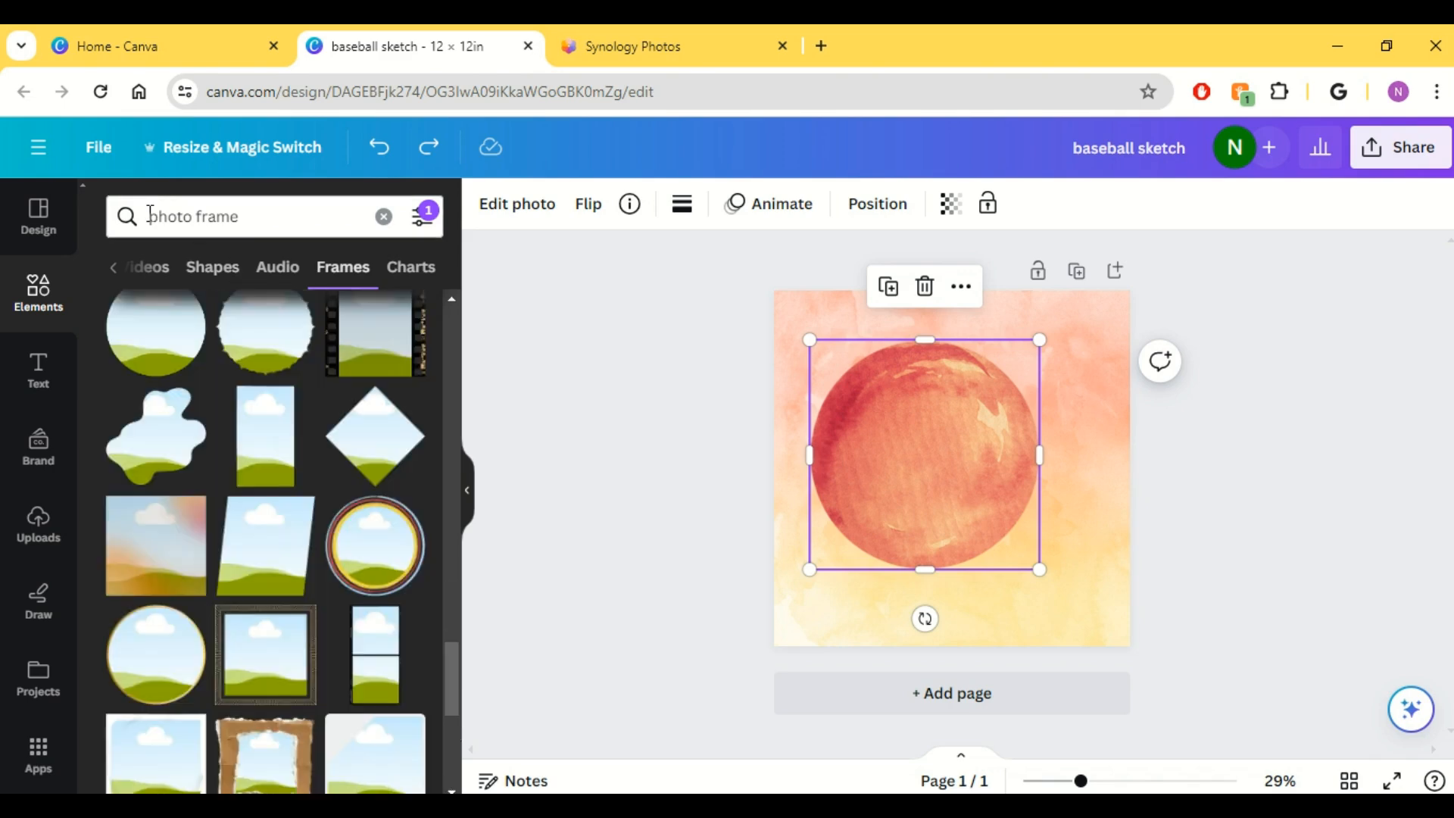
# - Search the frames for "rectangle frame" and place the white-bordered portrait frame, scaled down, on the left half of the watercolor circle
pyautogui.click(150, 216)
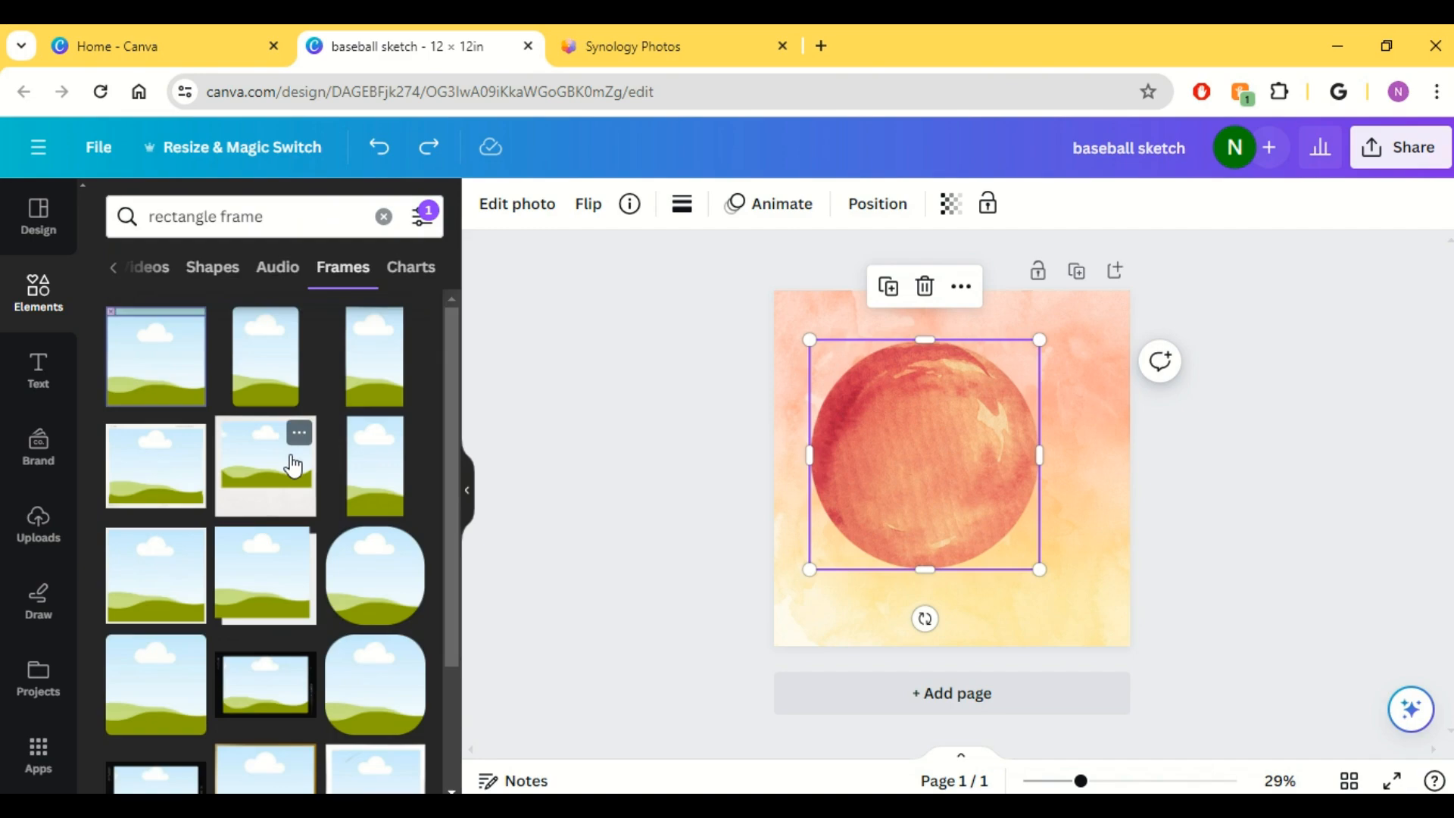
pyautogui.scroll(-4, 384, 456)
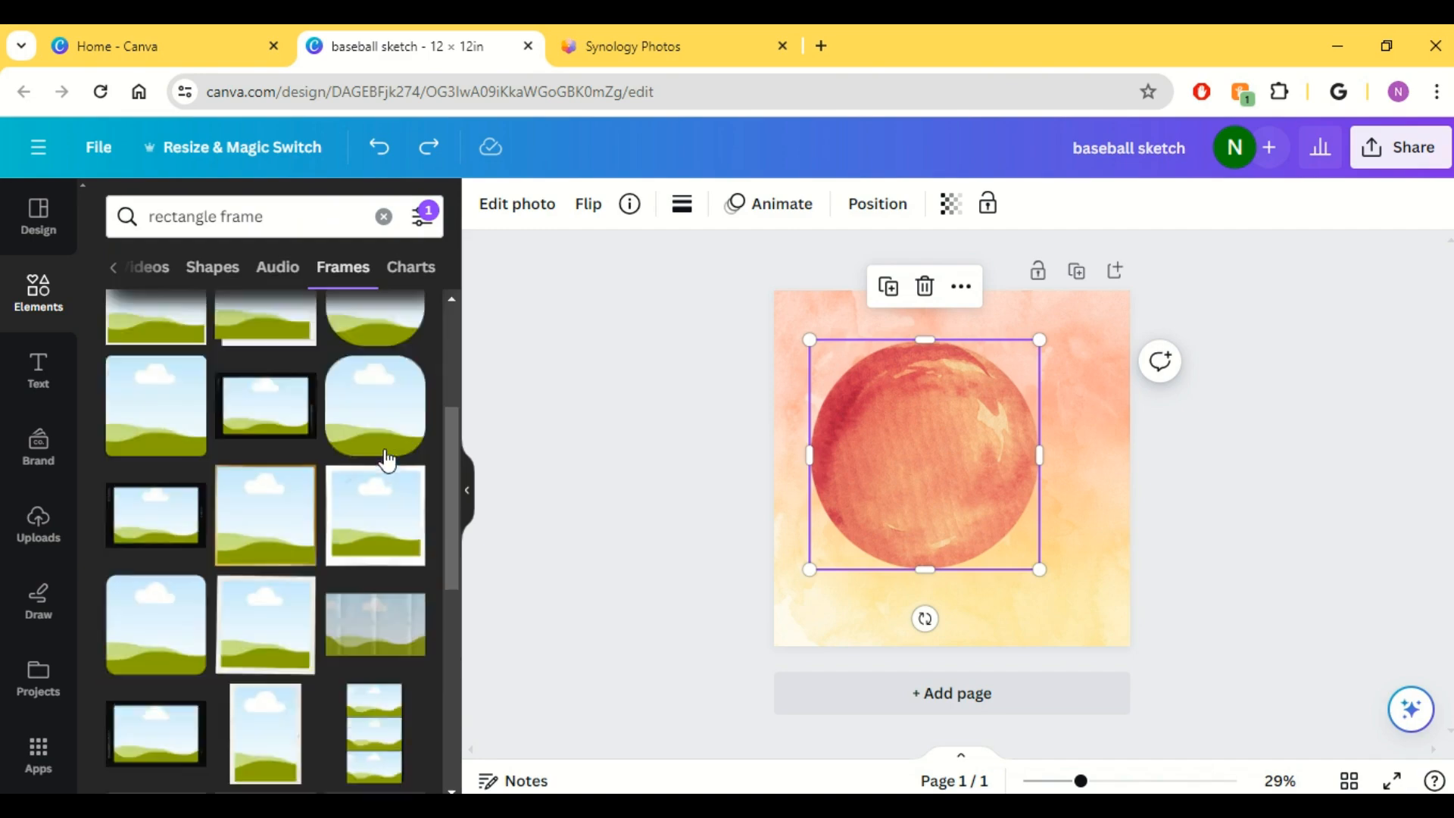
pyautogui.scroll(-3, 387, 458)
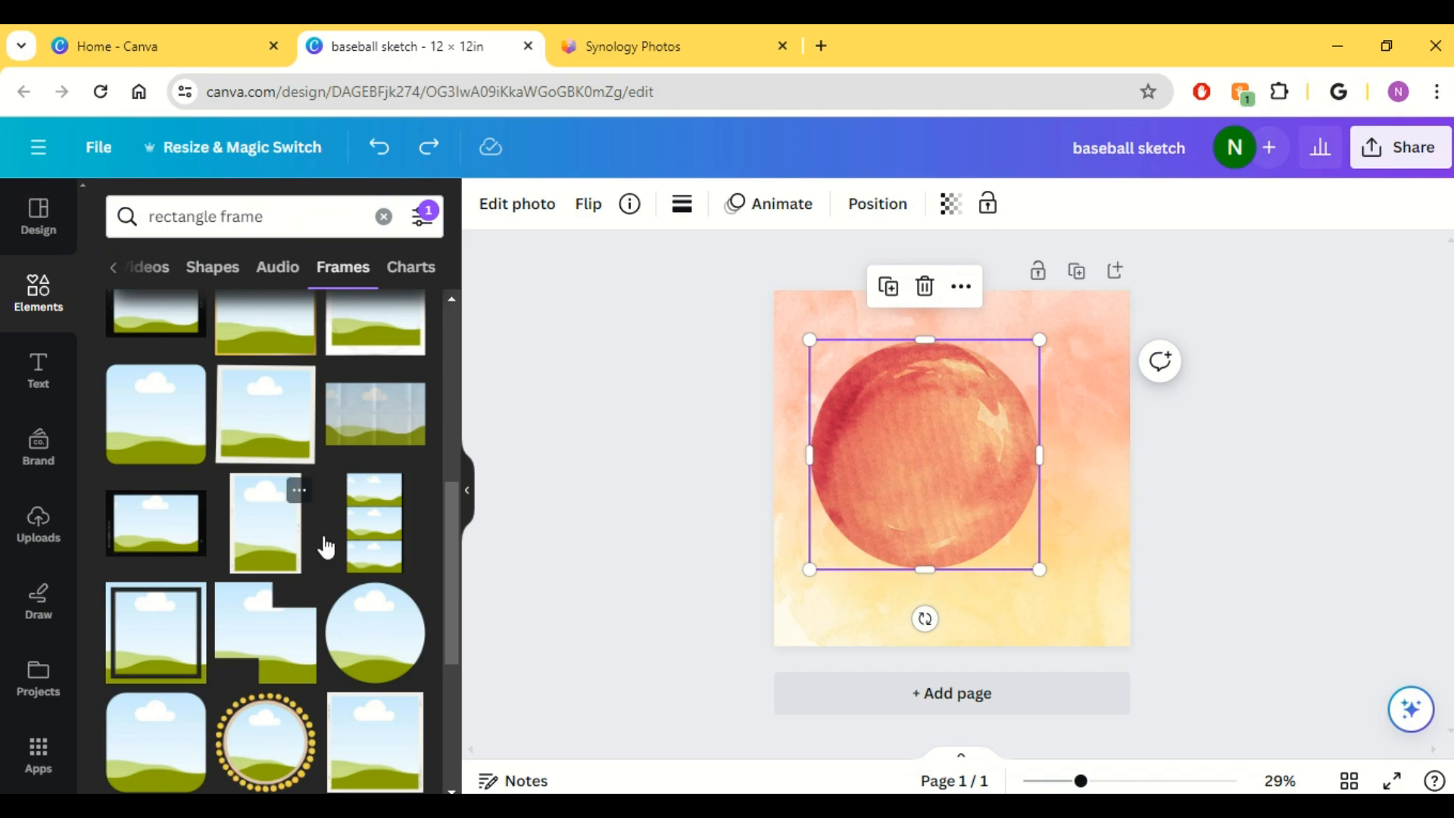
pyautogui.scroll(-5, 352, 592)
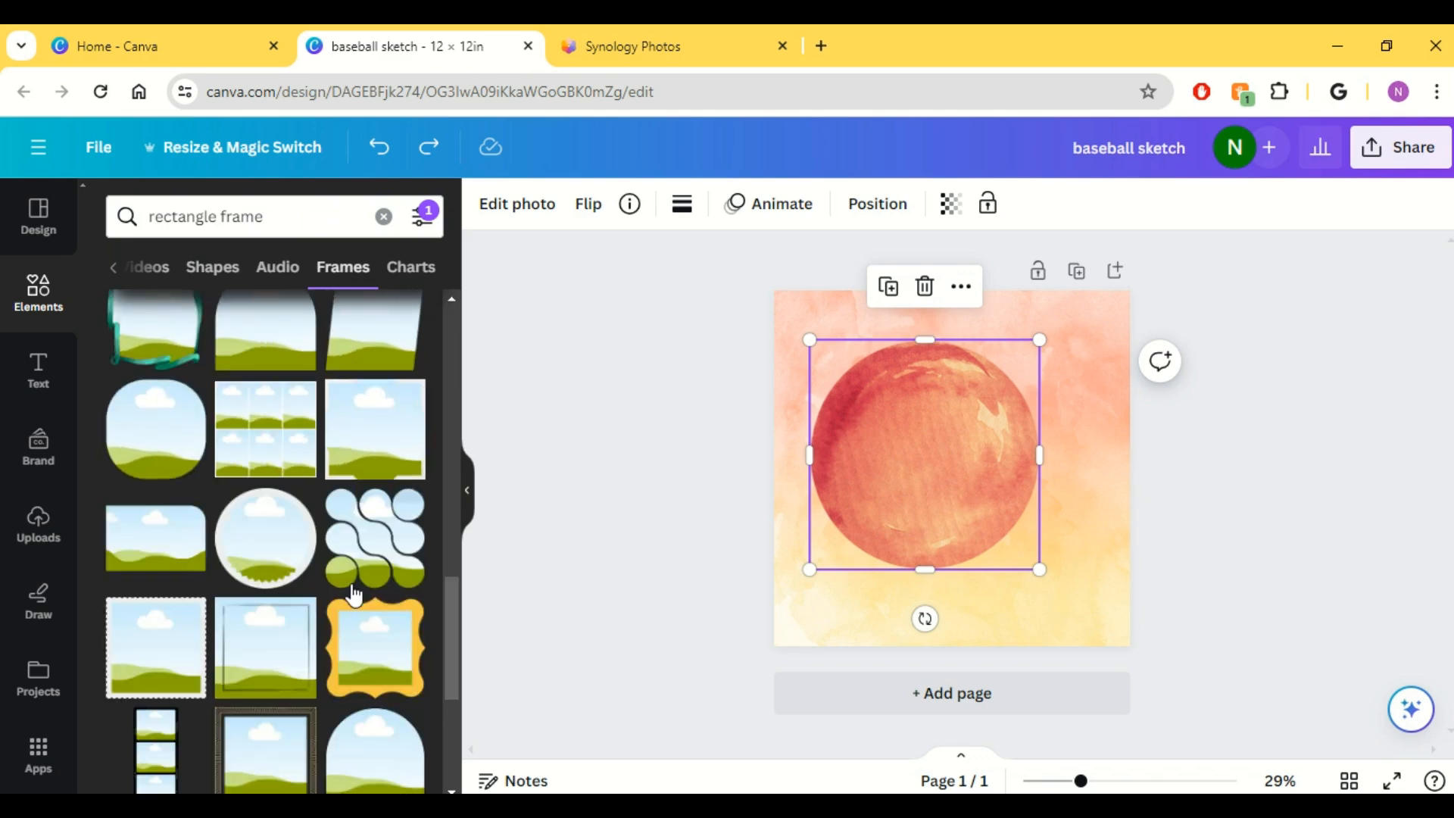
pyautogui.scroll(-4, 353, 594)
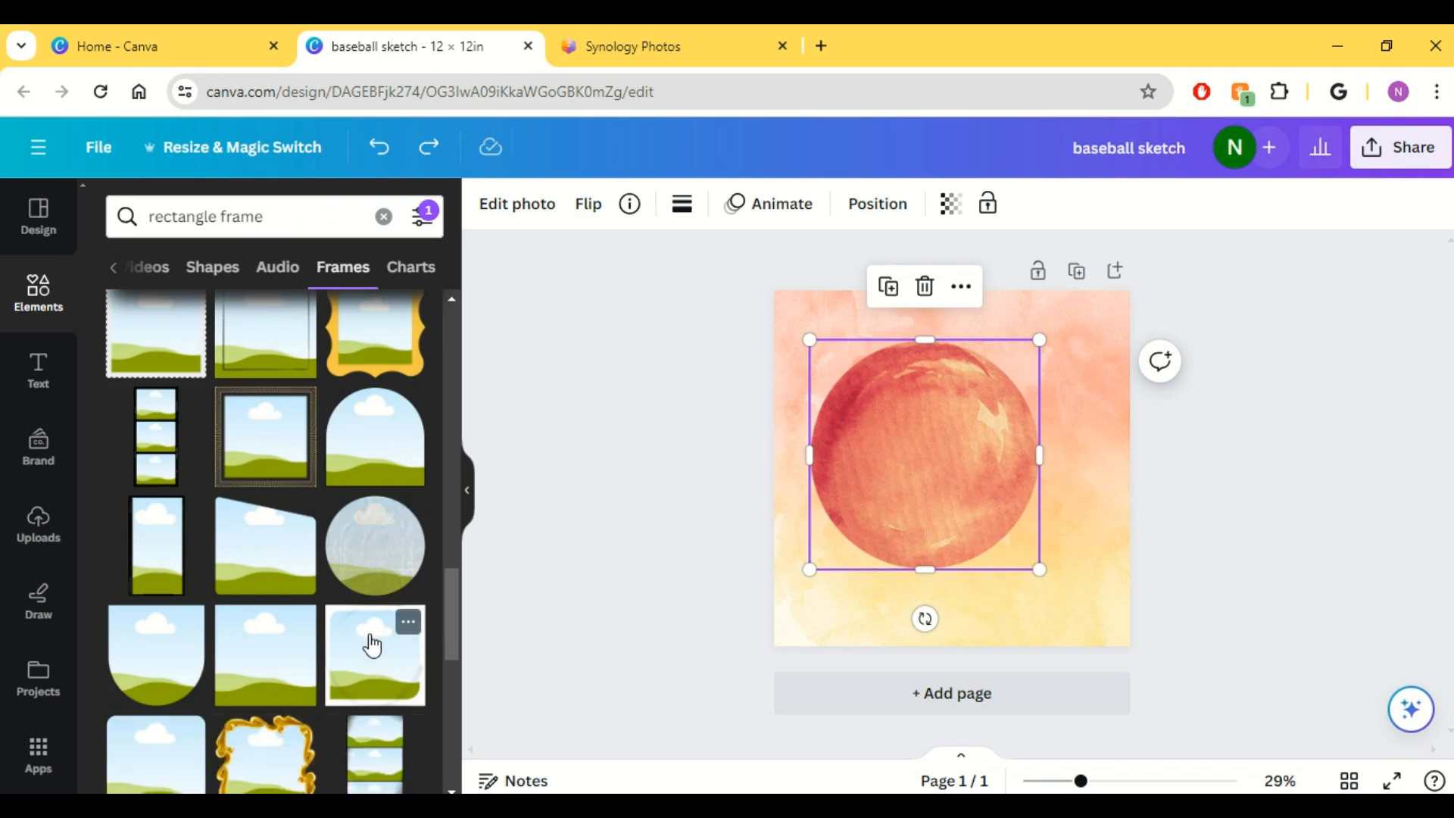
pyautogui.moveTo(541, 571); pyautogui.dragTo(854, 416)
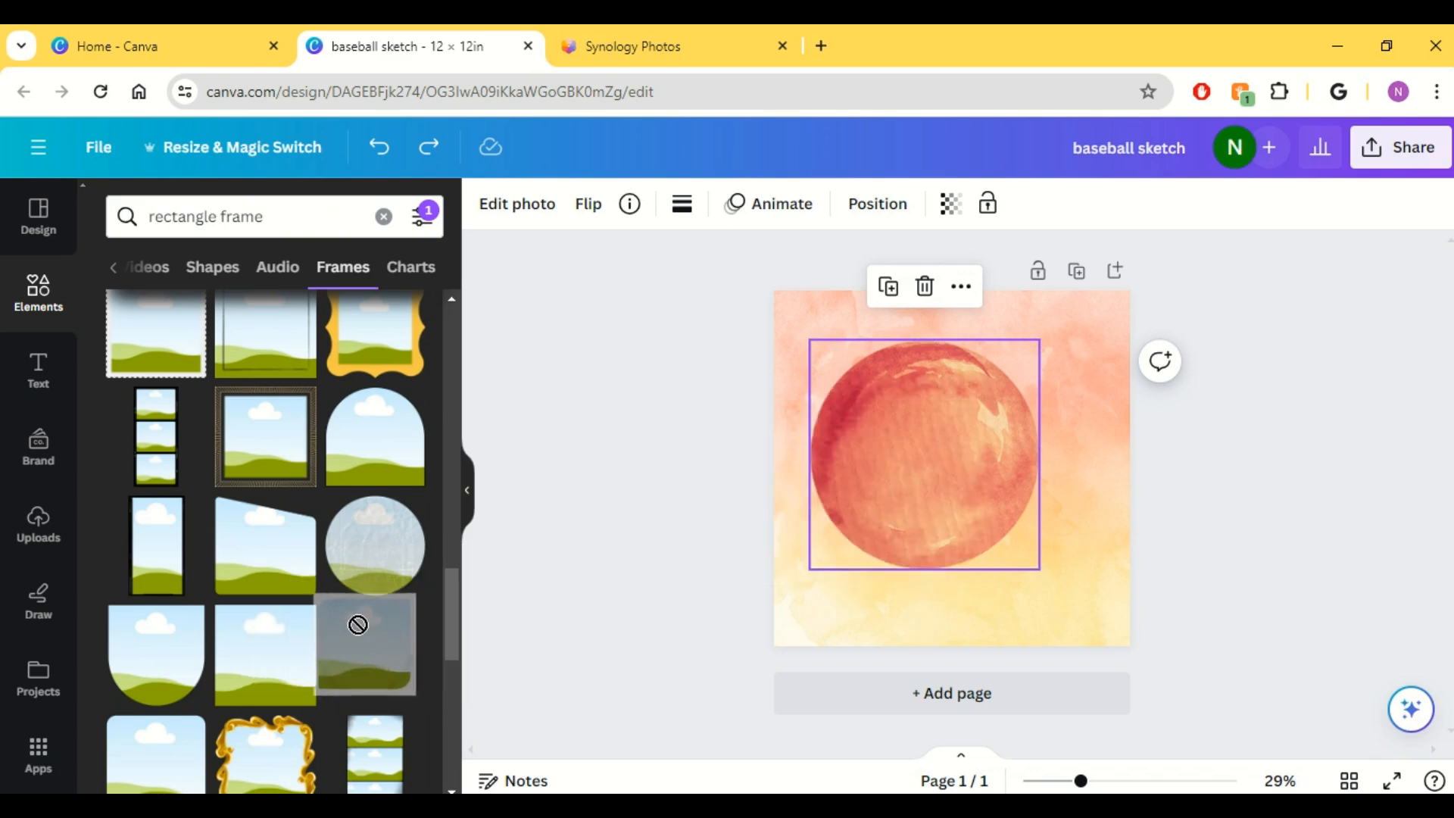
pyautogui.scroll(4, 359, 635)
pyautogui.scroll(5, 361, 636)
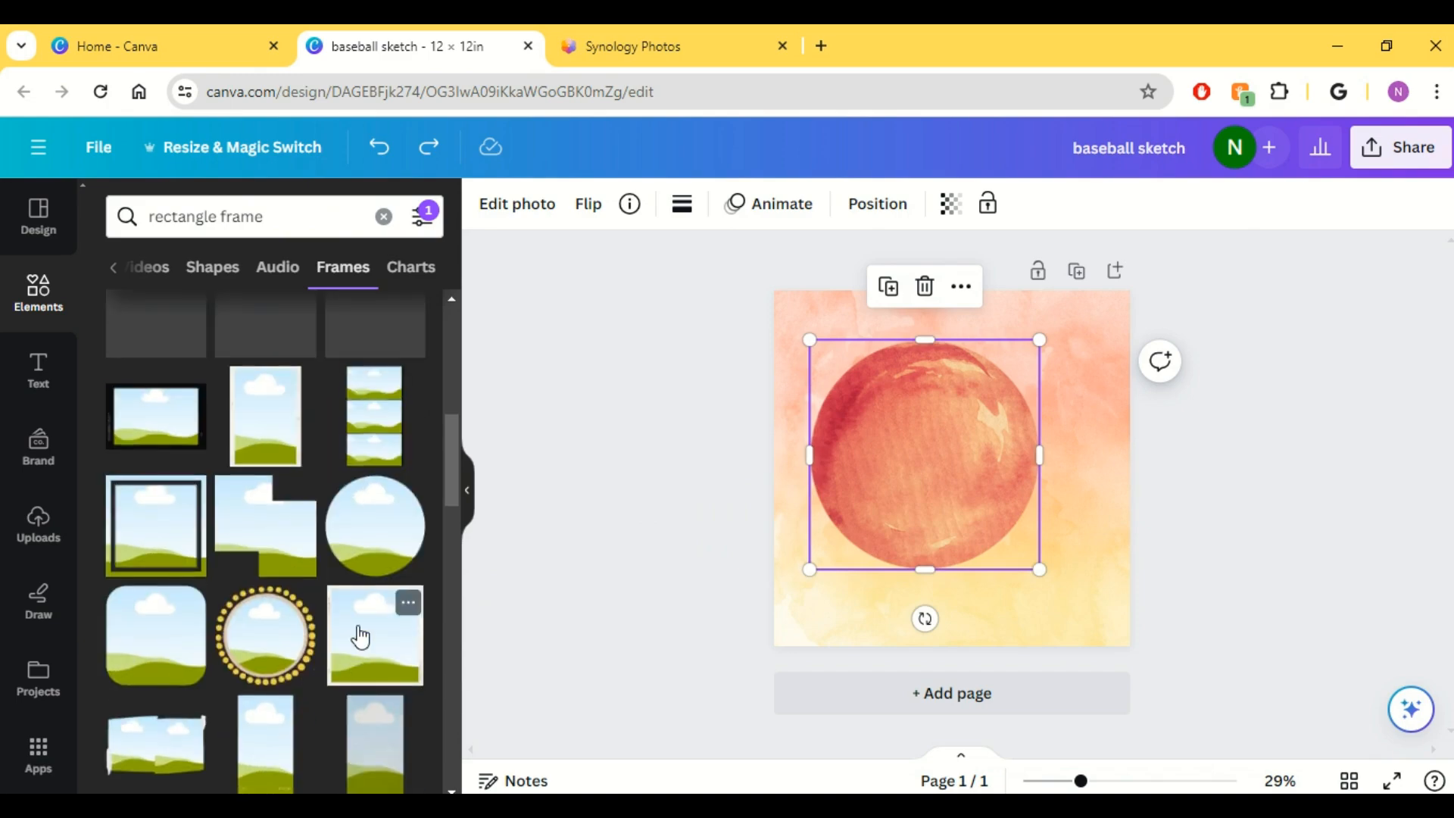
pyautogui.scroll(2, 357, 634)
pyautogui.moveTo(408, 408); pyautogui.dragTo(898, 425)
pyautogui.moveTo(961, 545); pyautogui.dragTo(917, 487)
# - Enlarge the watercolor circle toward the page's lower right and shift it slightly up and left
pyautogui.click(979, 527)
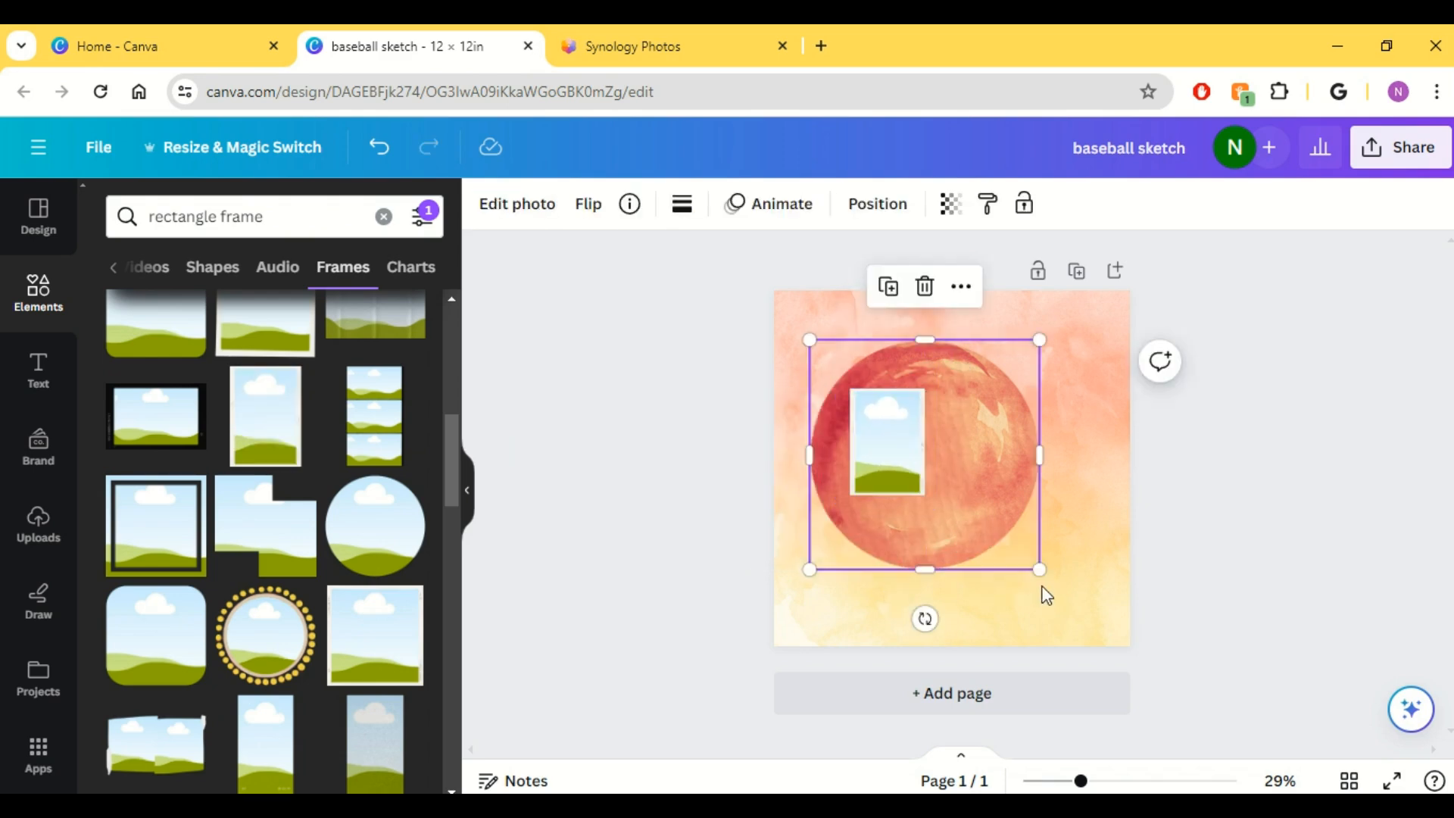
pyautogui.moveTo(1042, 568); pyautogui.dragTo(1064, 600)
pyautogui.moveTo(992, 539); pyautogui.dragTo(980, 533)
# - Check the reference scrapbook page in Synology Photos, and enlarge the frame, tilt it counterclockwise and lower it on the circle's left half
pyautogui.click(668, 53)
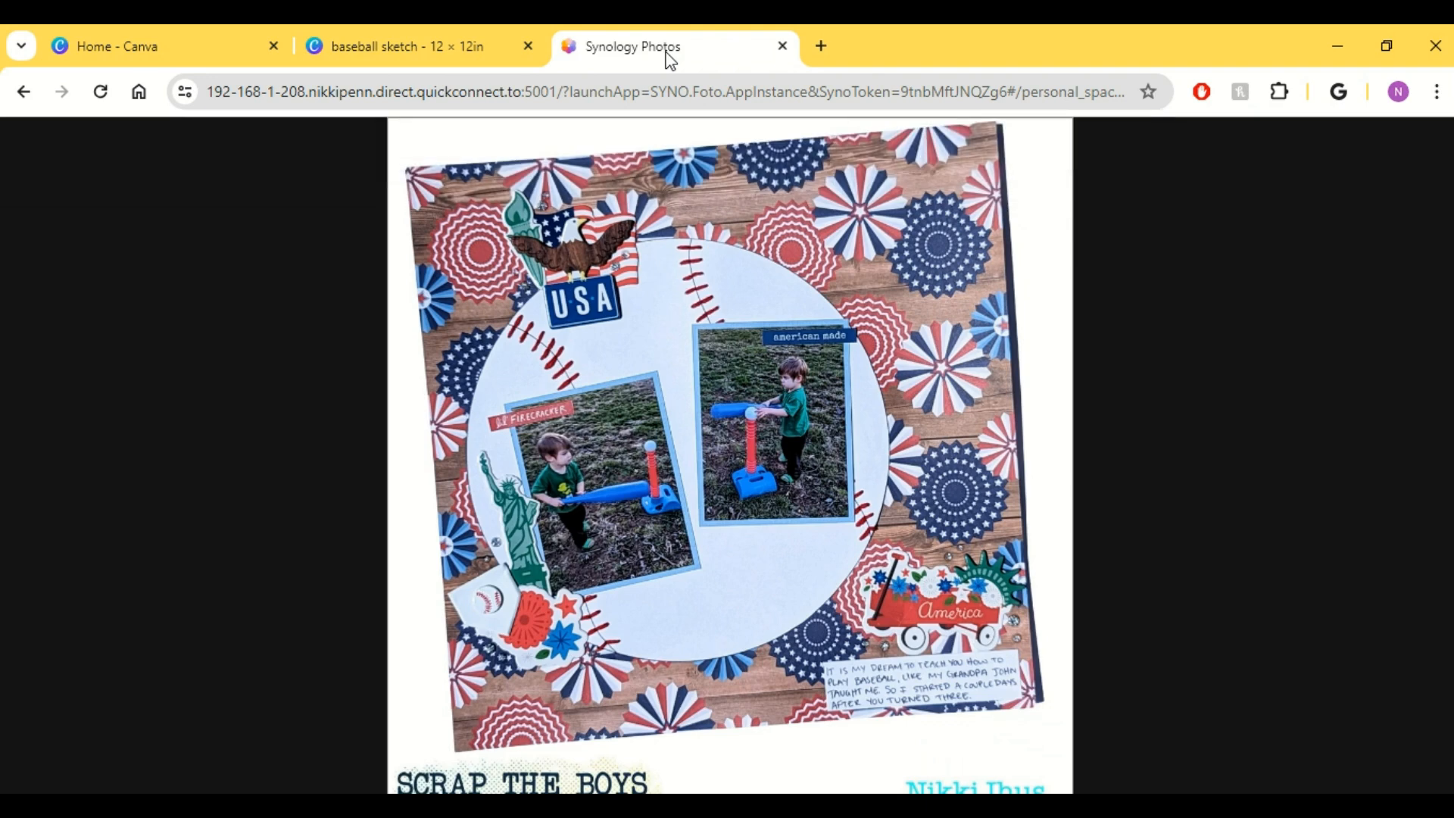
pyautogui.click(414, 50)
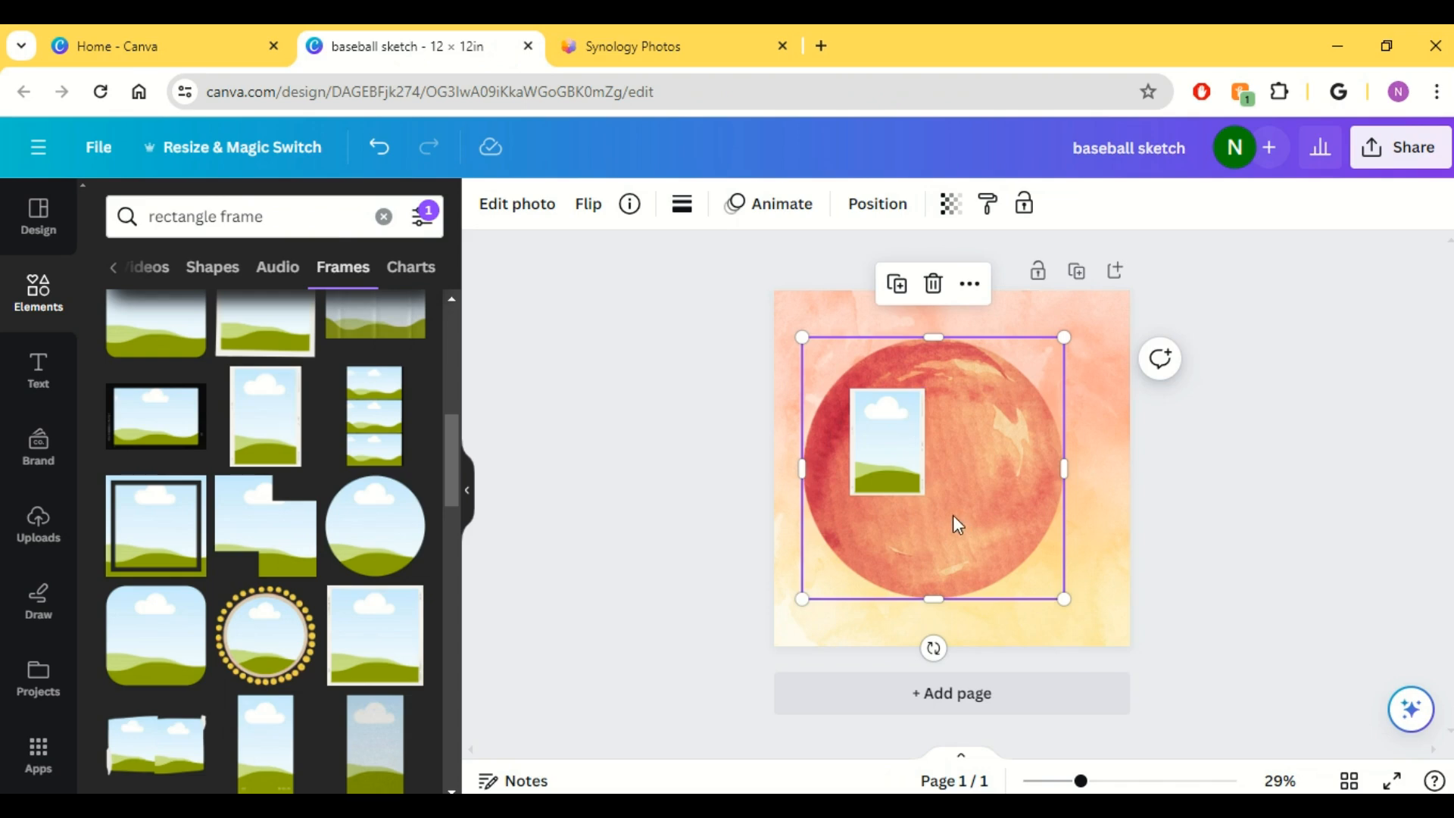
pyautogui.moveTo(921, 489); pyautogui.dragTo(923, 518)
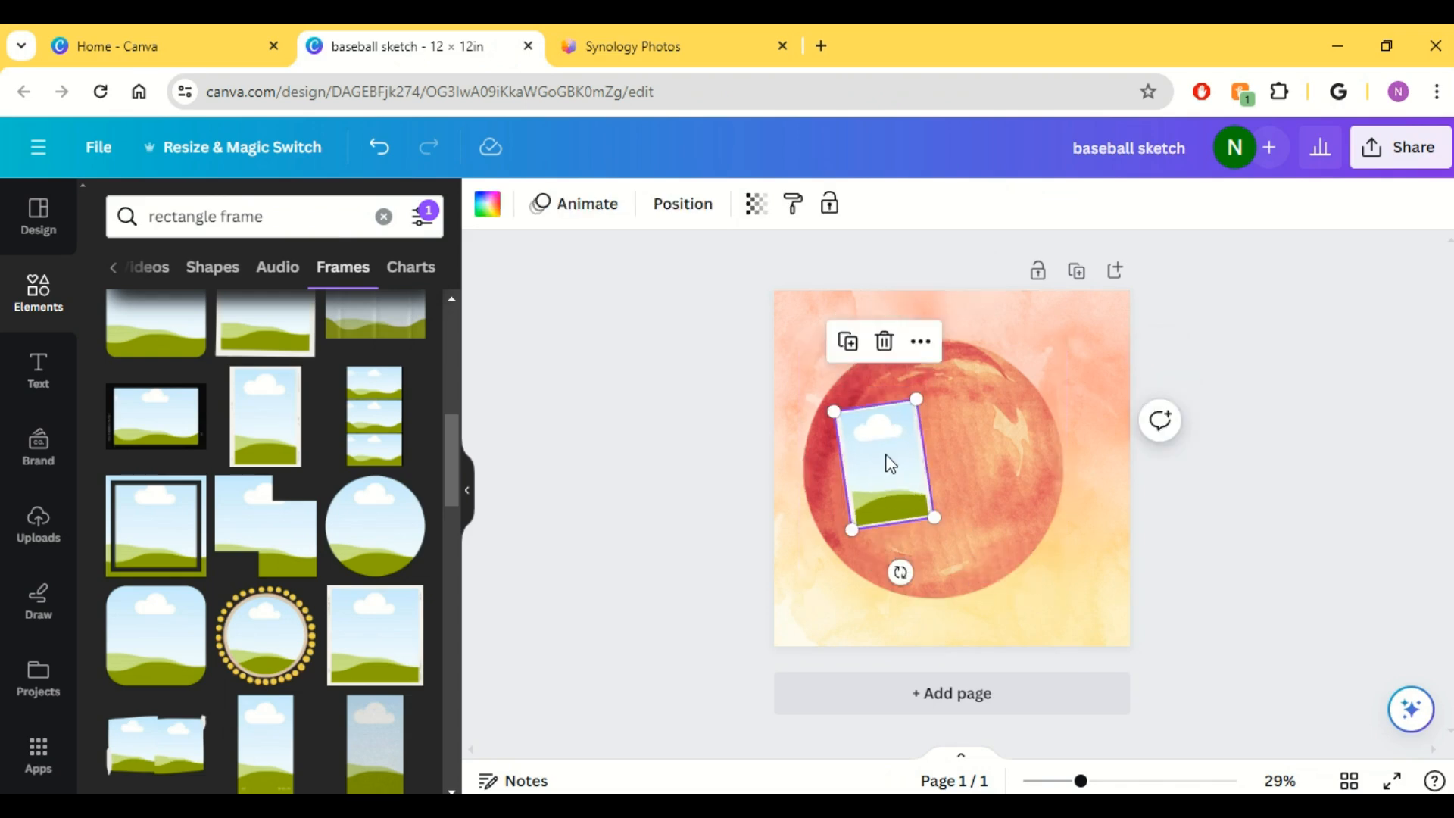
pyautogui.moveTo(888, 455); pyautogui.dragTo(887, 471)
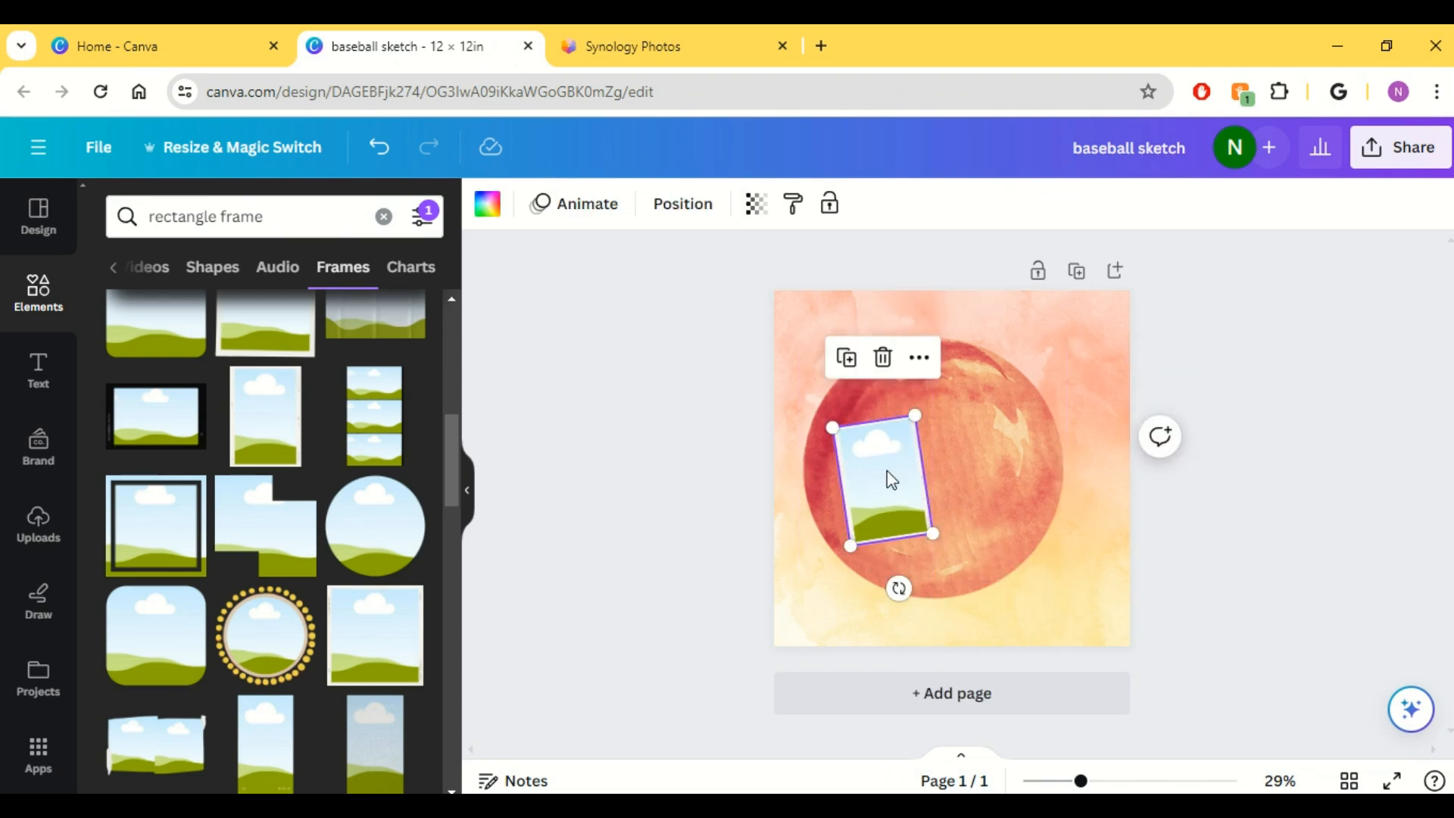
# - Duplicate the tilted photo frame and place the copy, rotated slightly clockwise, a little higher on the circle's right half
pyautogui.hotkey('ctrl', 'd')
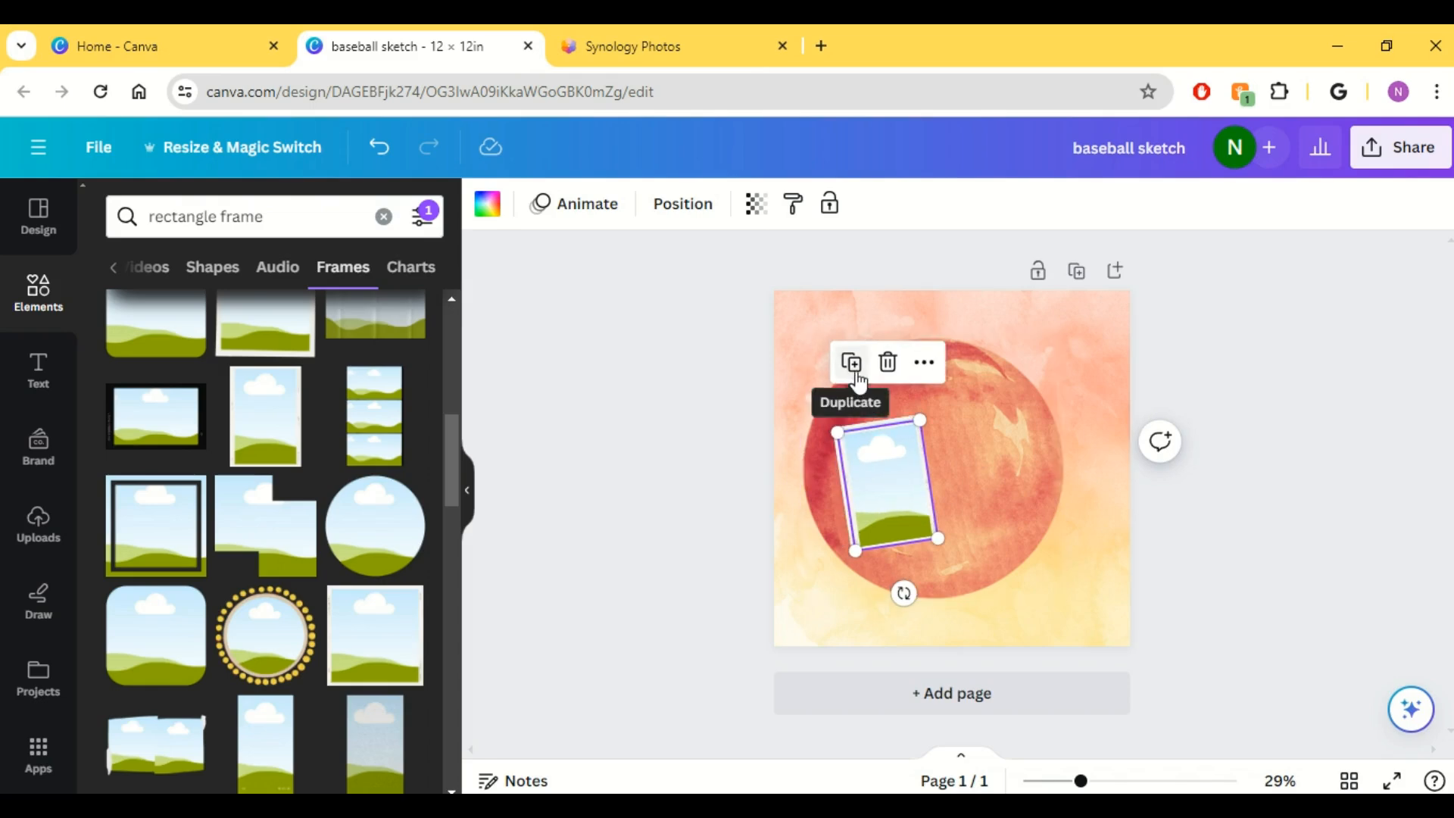
pyautogui.moveTo(873, 480); pyautogui.dragTo(983, 471)
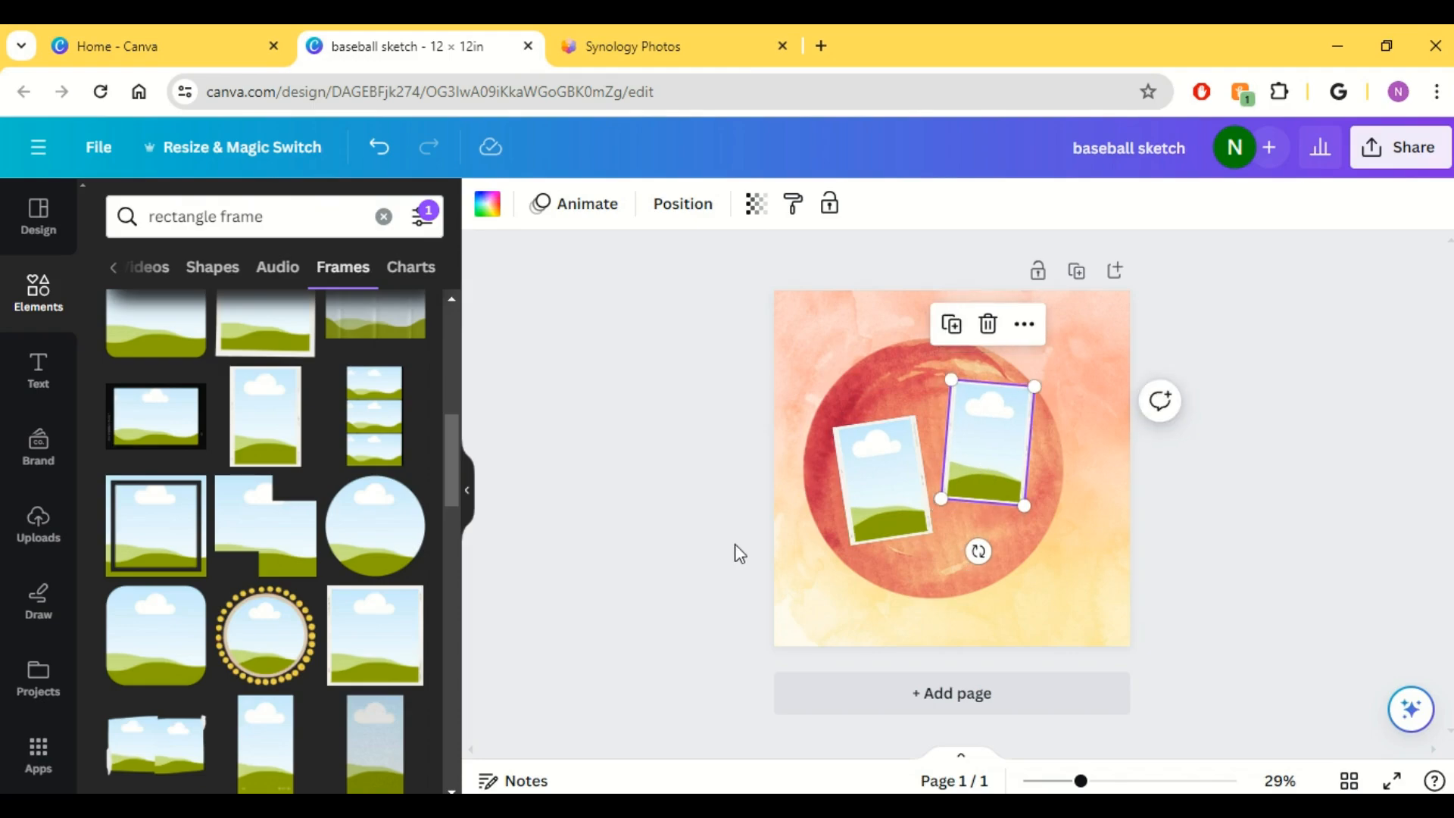
pyautogui.click(633, 547)
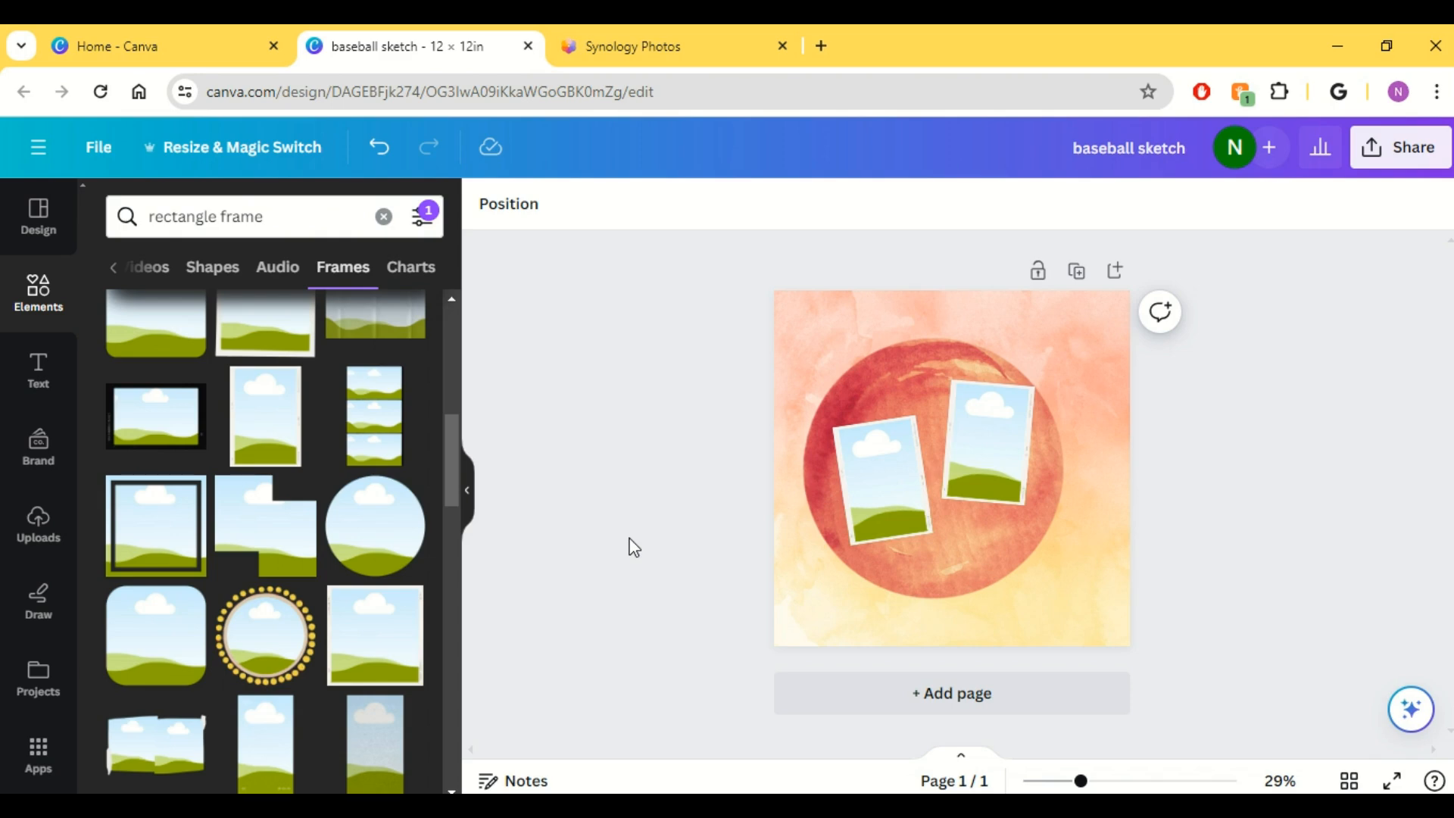
# - Search the elements for "flower cluster", limit the results to free elements, and show all matching graphics
pyautogui.click(38, 292)
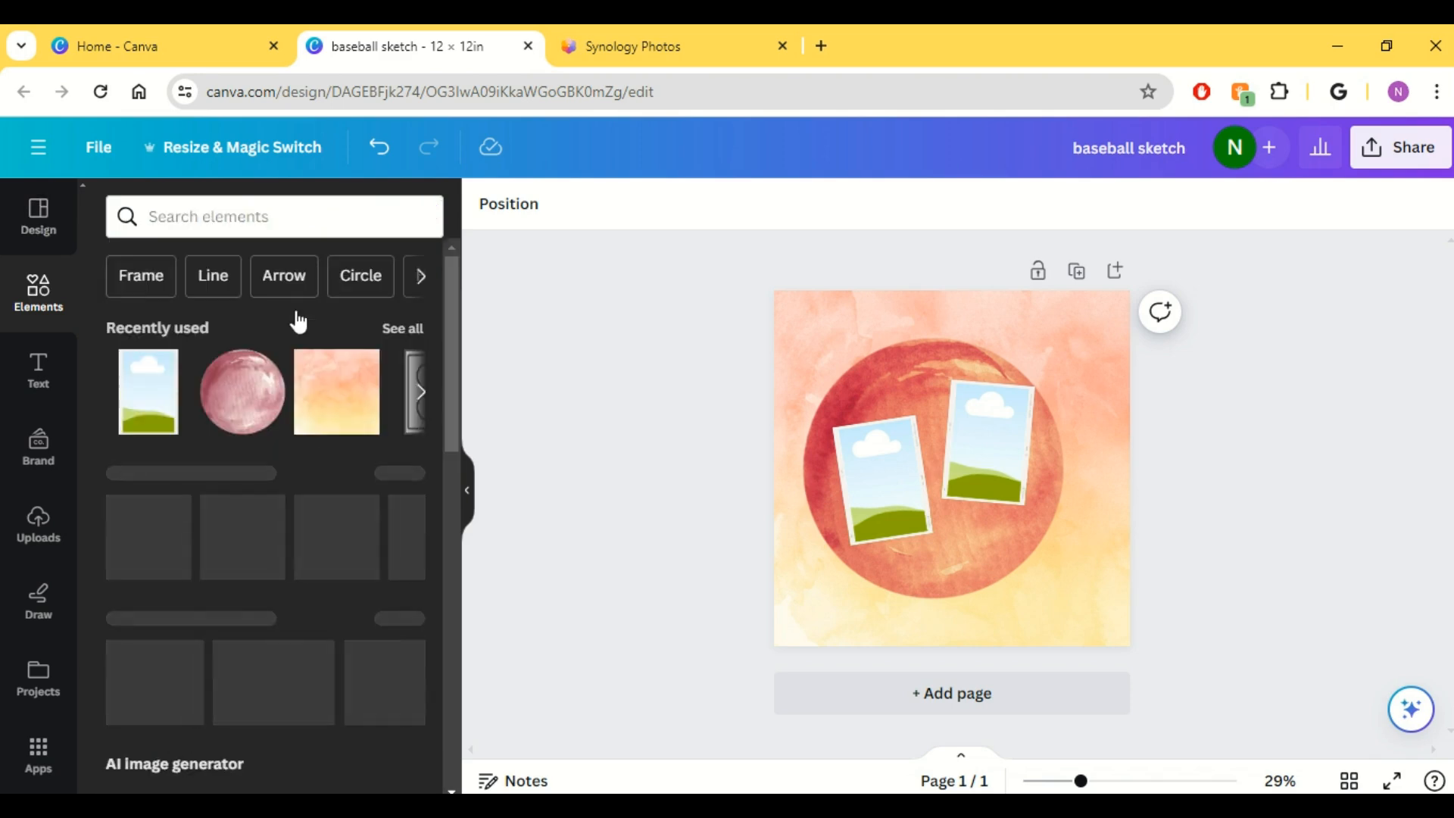
pyautogui.scroll(-3, 267, 571)
pyautogui.scroll(-3, 267, 571)
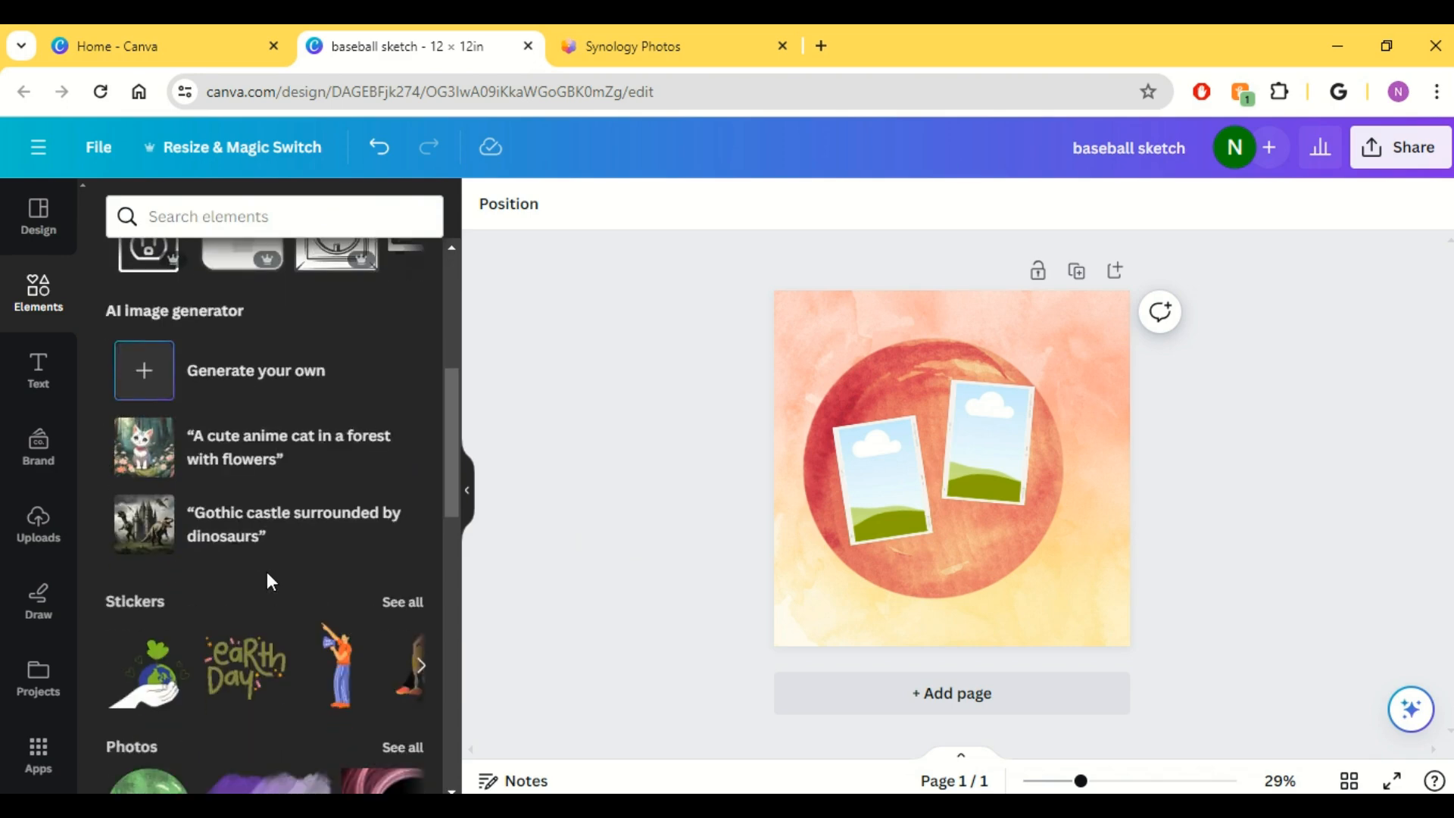
pyautogui.scroll(6, 258, 379)
pyautogui.click(241, 216)
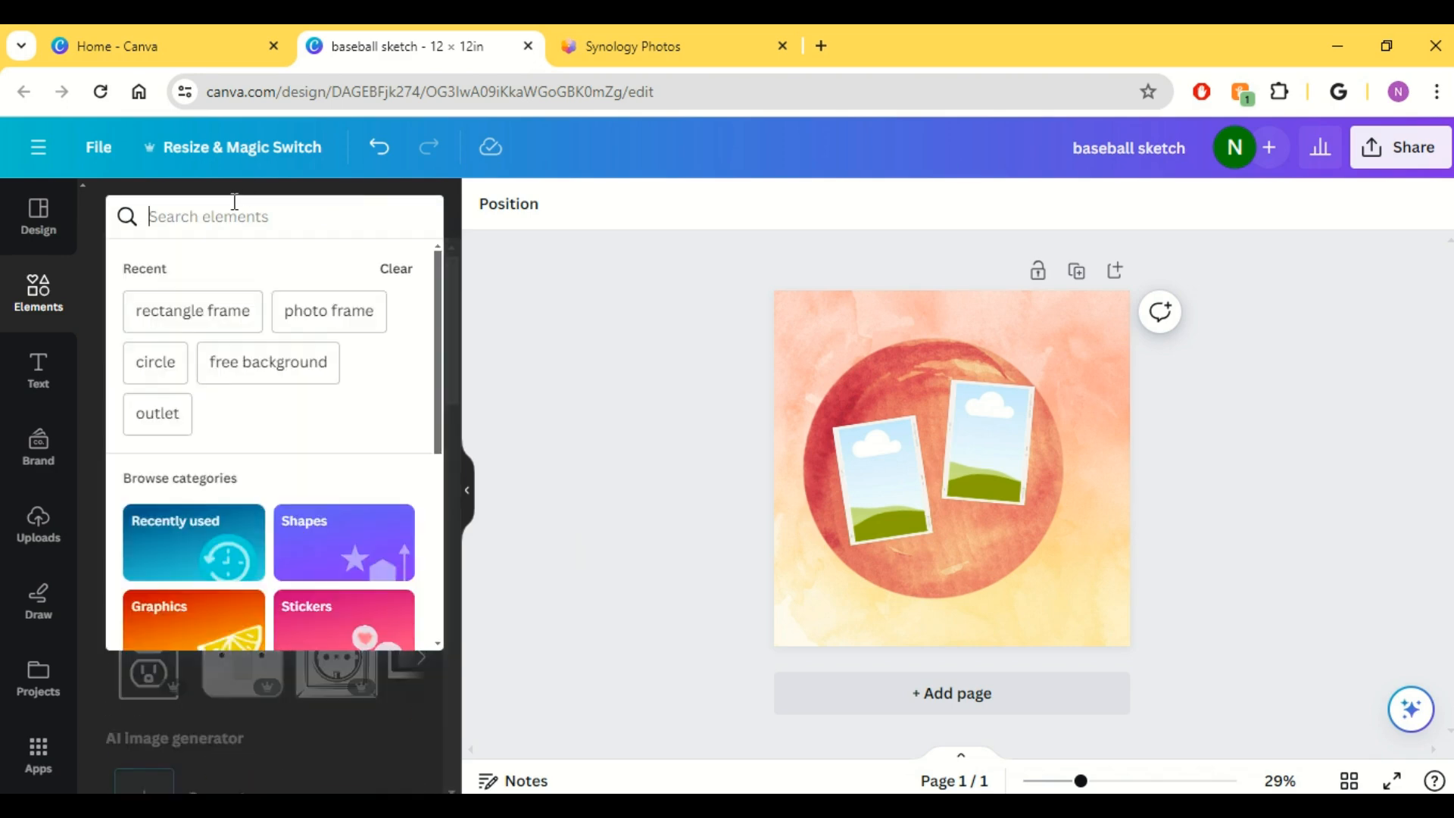
pyautogui.write('flower cluster')
pyautogui.press('Return')
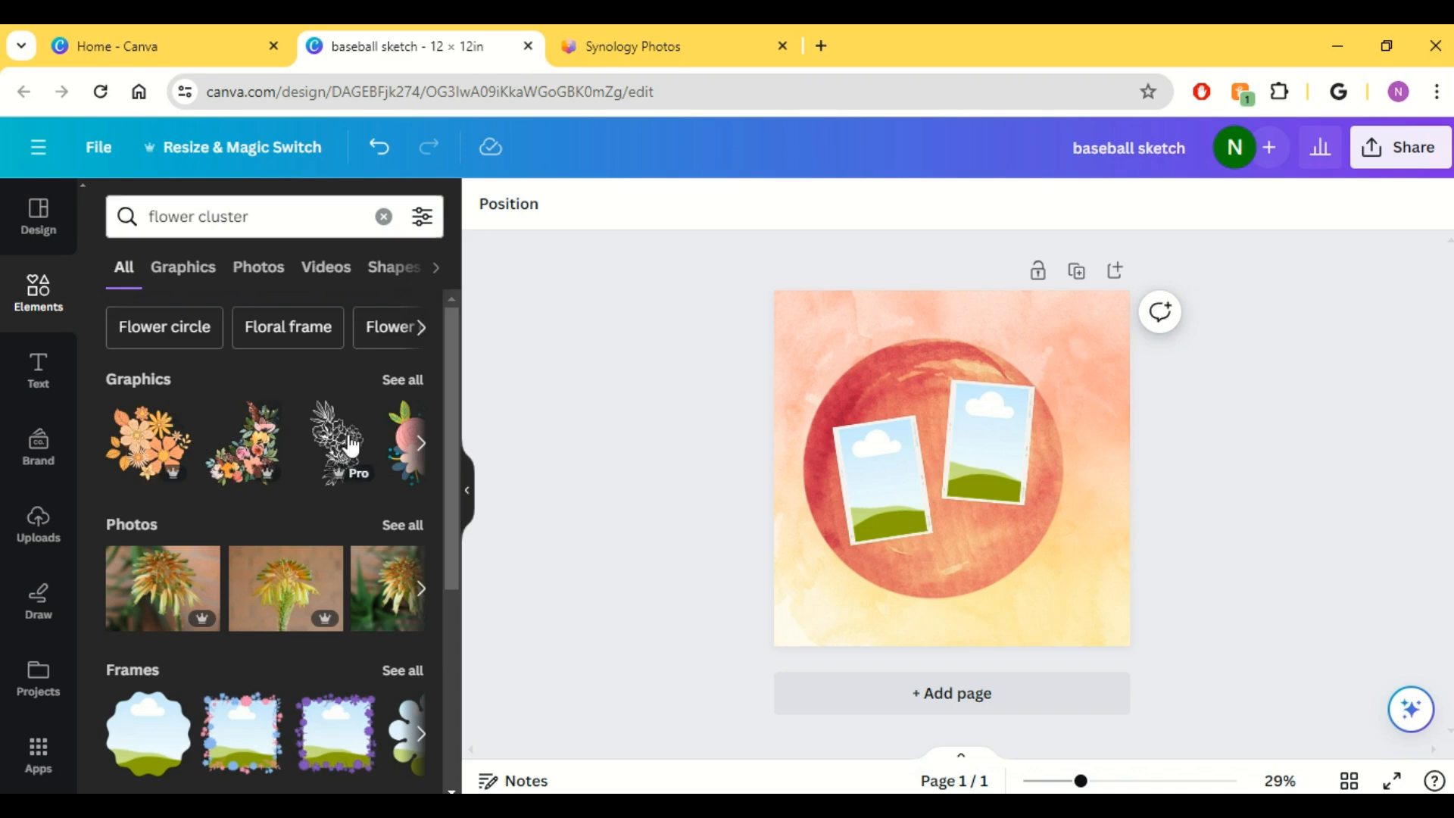
pyautogui.click(421, 227)
pyautogui.click(144, 419)
pyautogui.click(422, 220)
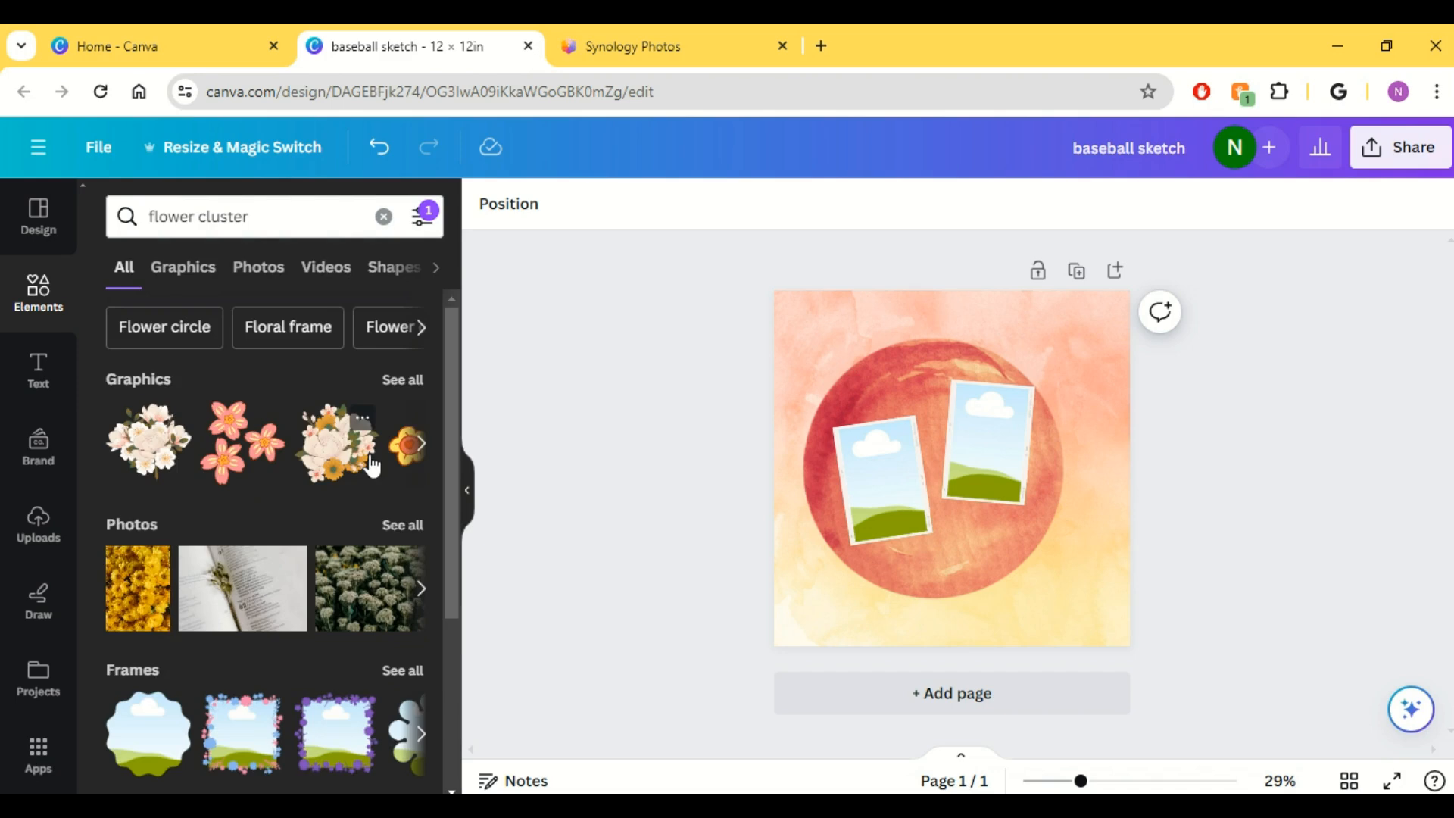
pyautogui.click(403, 379)
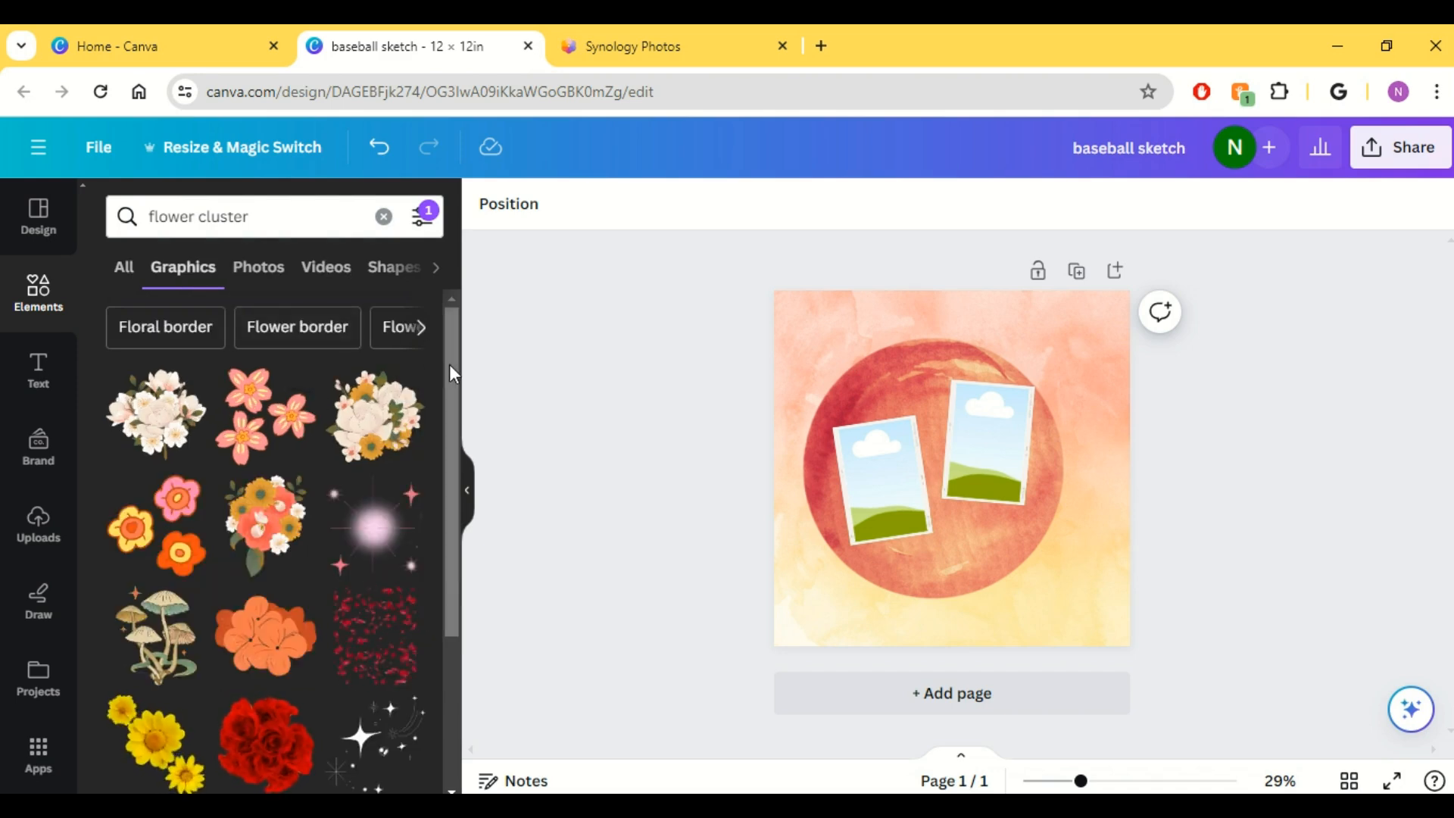
# - Fill the left photo frame with the cream-and-yellow flower cluster, and place another copy, scaled down, near the page's upper-left corner
pyautogui.moveTo(450, 366); pyautogui.dragTo(883, 471)
pyautogui.moveTo(340, 419); pyautogui.dragTo(1101, 537)
pyautogui.moveTo(1058, 436); pyautogui.dragTo(1030, 415)
pyautogui.moveTo(1339, 698); pyautogui.dragTo(1077, 552)
pyautogui.moveTo(1079, 460); pyautogui.dragTo(852, 357)
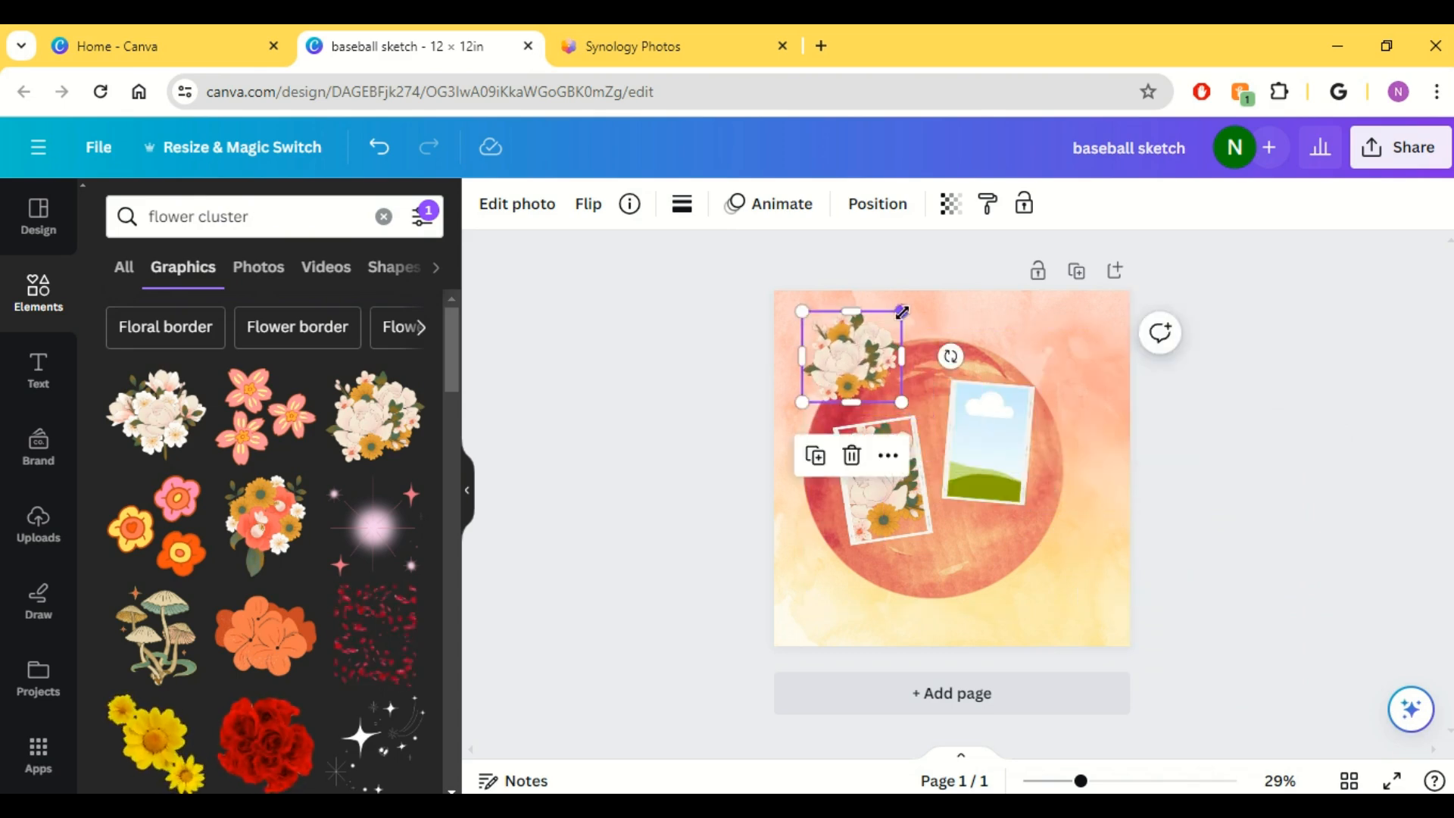
# - Place the coral-and-yellow flower cluster, scaled down and rotated 9°, over the left photo frame's lower-left corner, leaving that frame's placeholder empty
pyautogui.moveTo(902, 310); pyautogui.dragTo(909, 303)
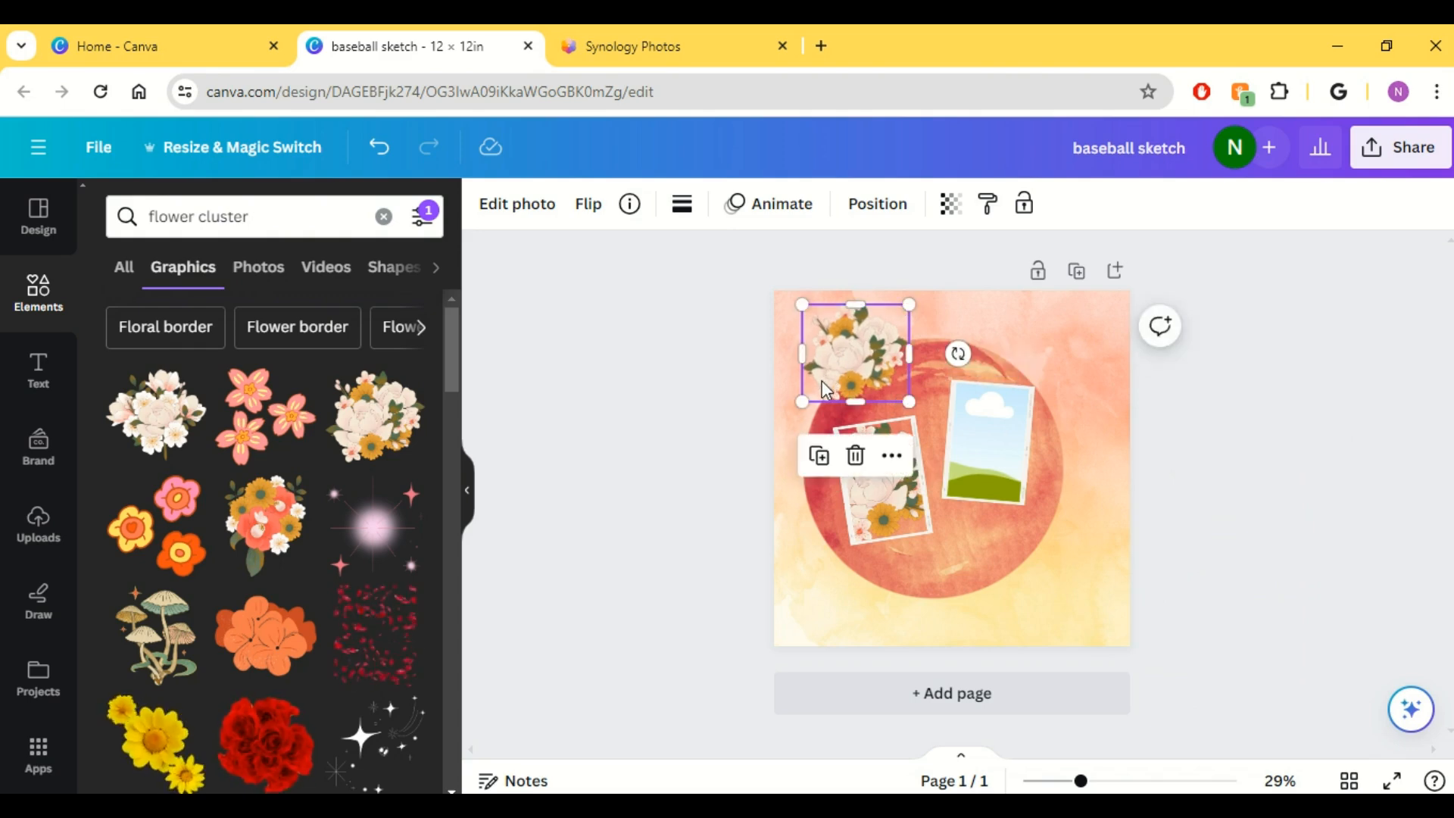
pyautogui.moveTo(265, 523); pyautogui.dragTo(817, 572)
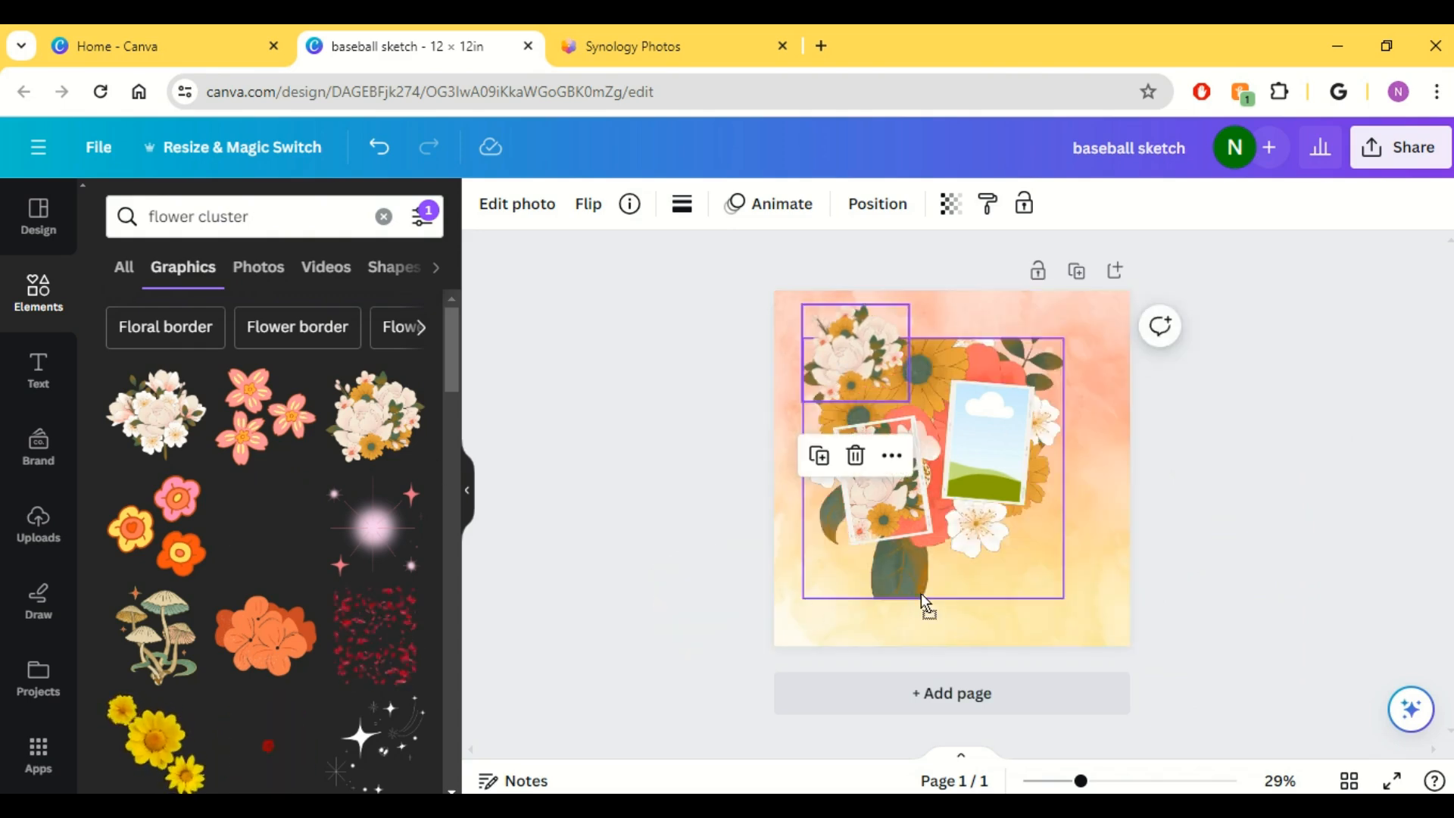
pyautogui.moveTo(921, 595); pyautogui.dragTo(1163, 667)
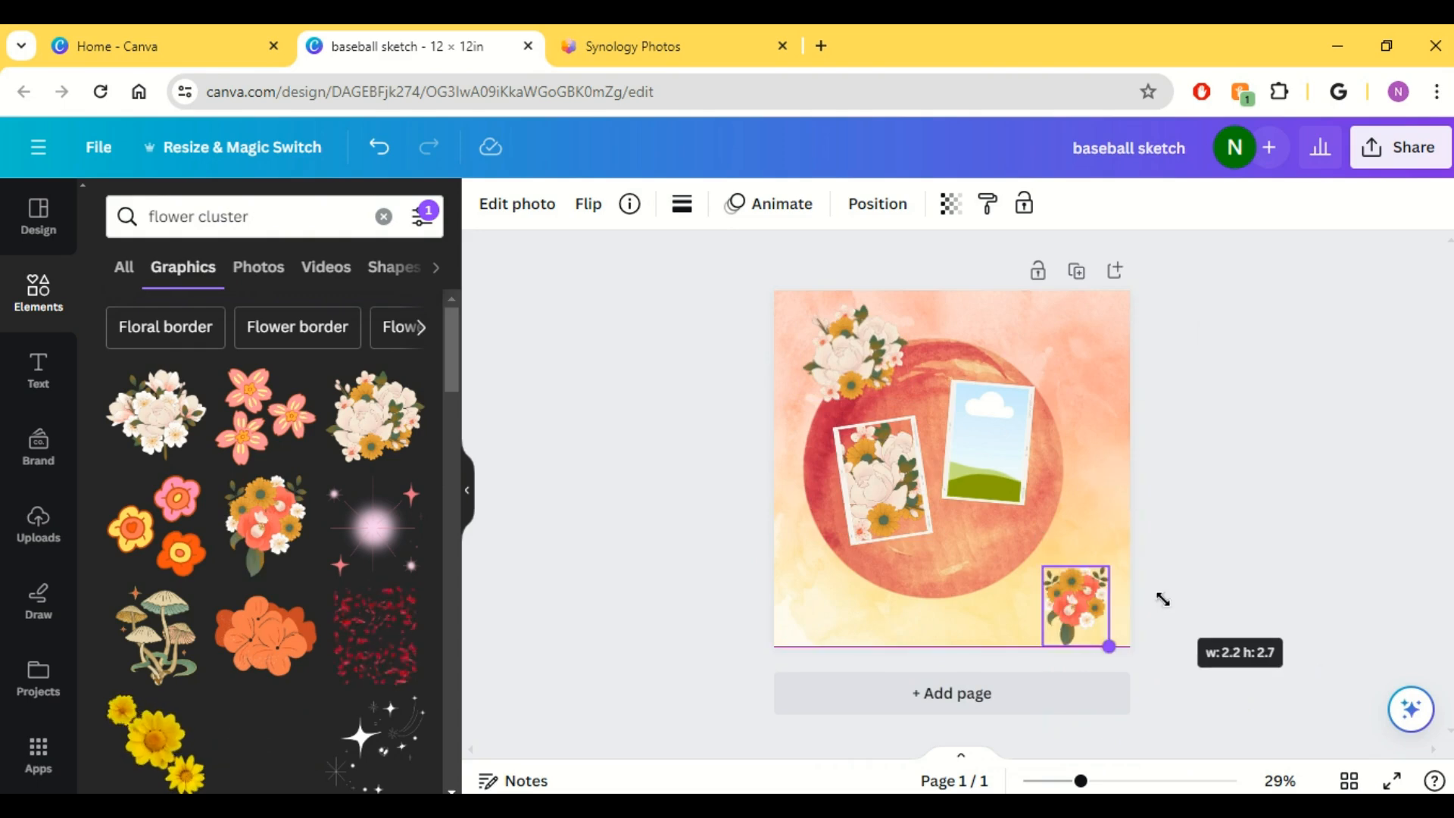
pyautogui.moveTo(1162, 599); pyautogui.dragTo(1175, 594)
pyautogui.moveTo(1075, 606); pyautogui.dragTo(845, 558)
pyautogui.moveTo(833, 674); pyautogui.dragTo(831, 617)
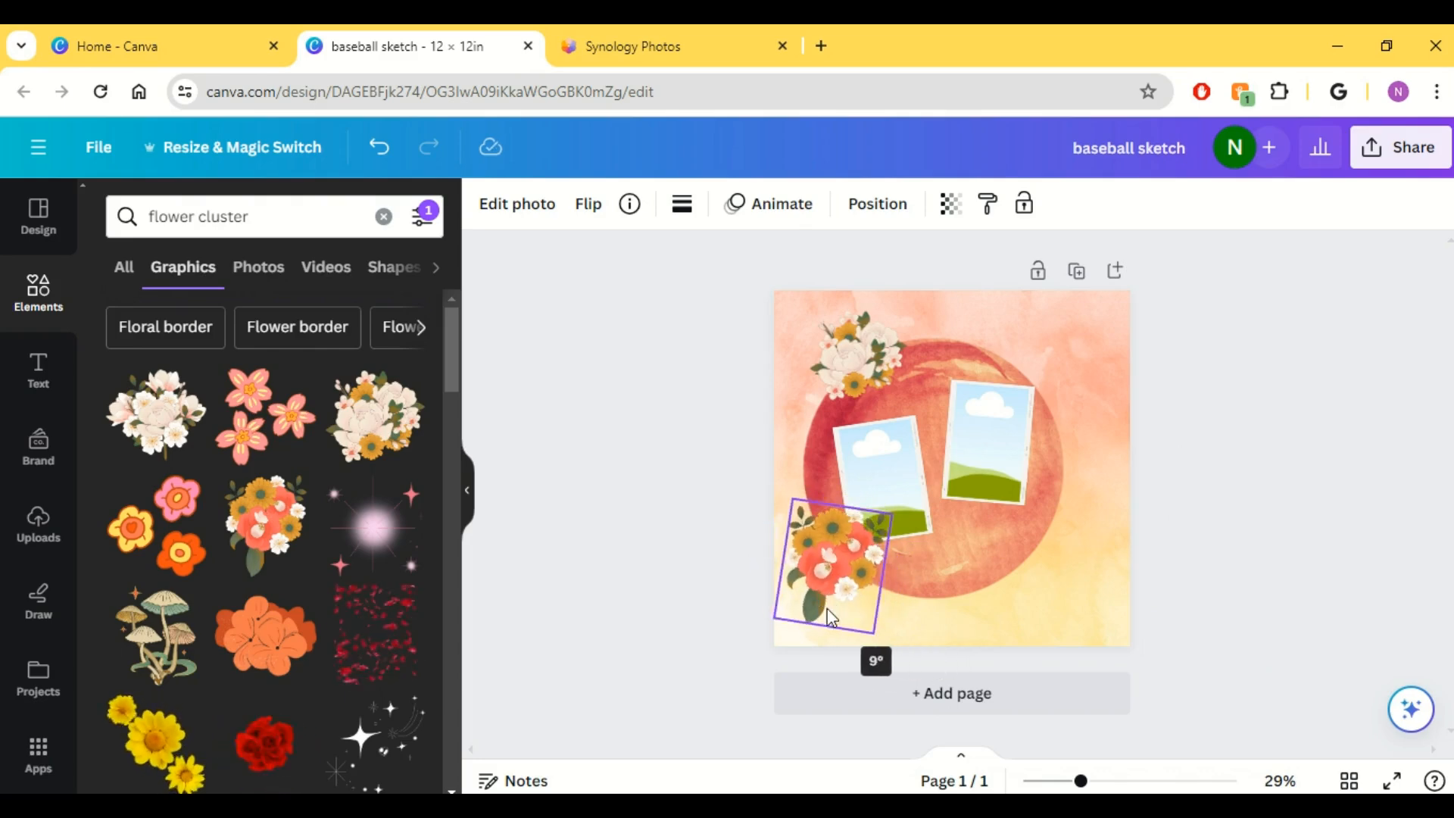
pyautogui.click(583, 503)
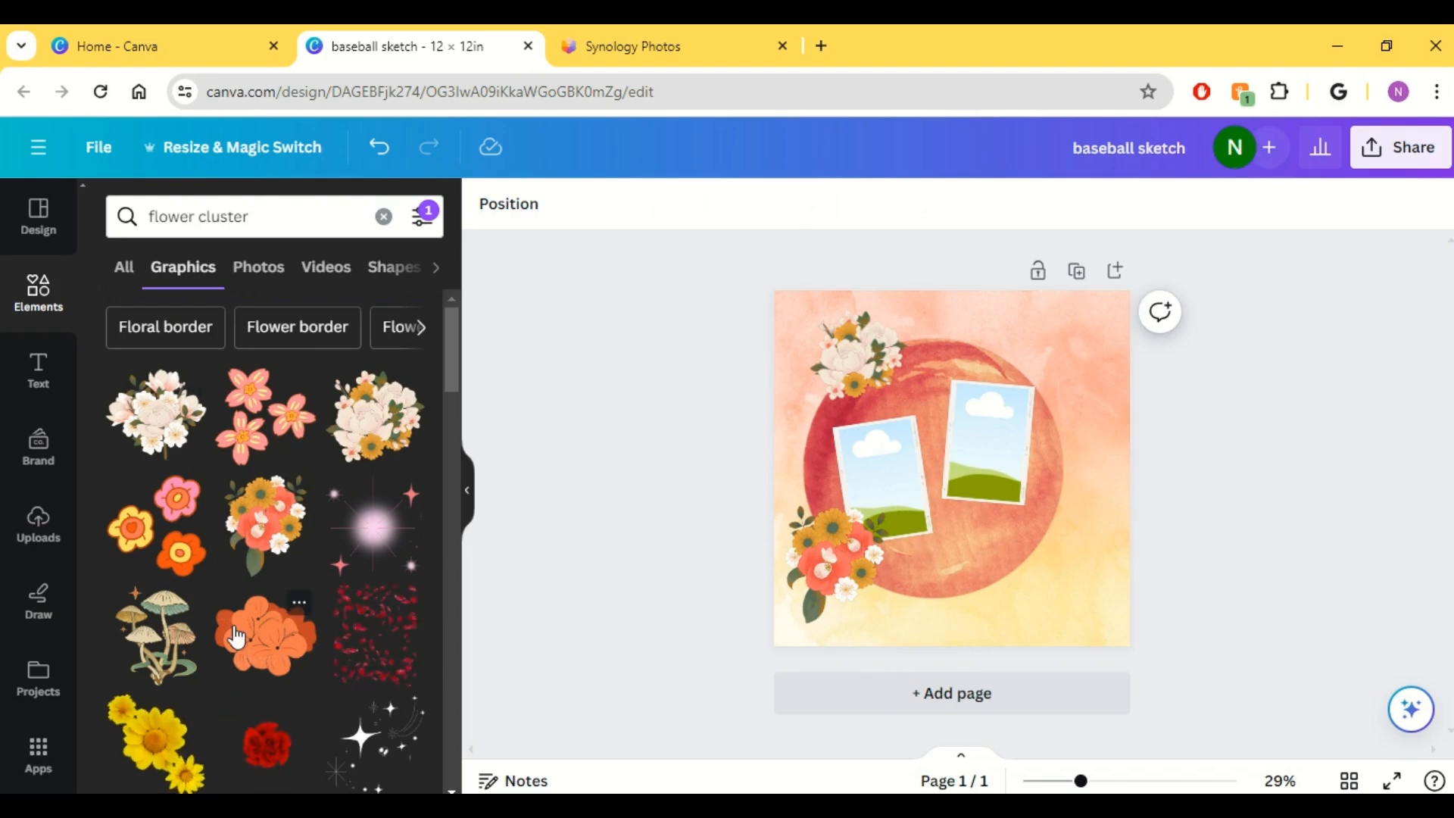
# - Browse the free flower cluster graphics for further suitable clusters
pyautogui.scroll(-5, 235, 638)
pyautogui.scroll(-10, 235, 639)
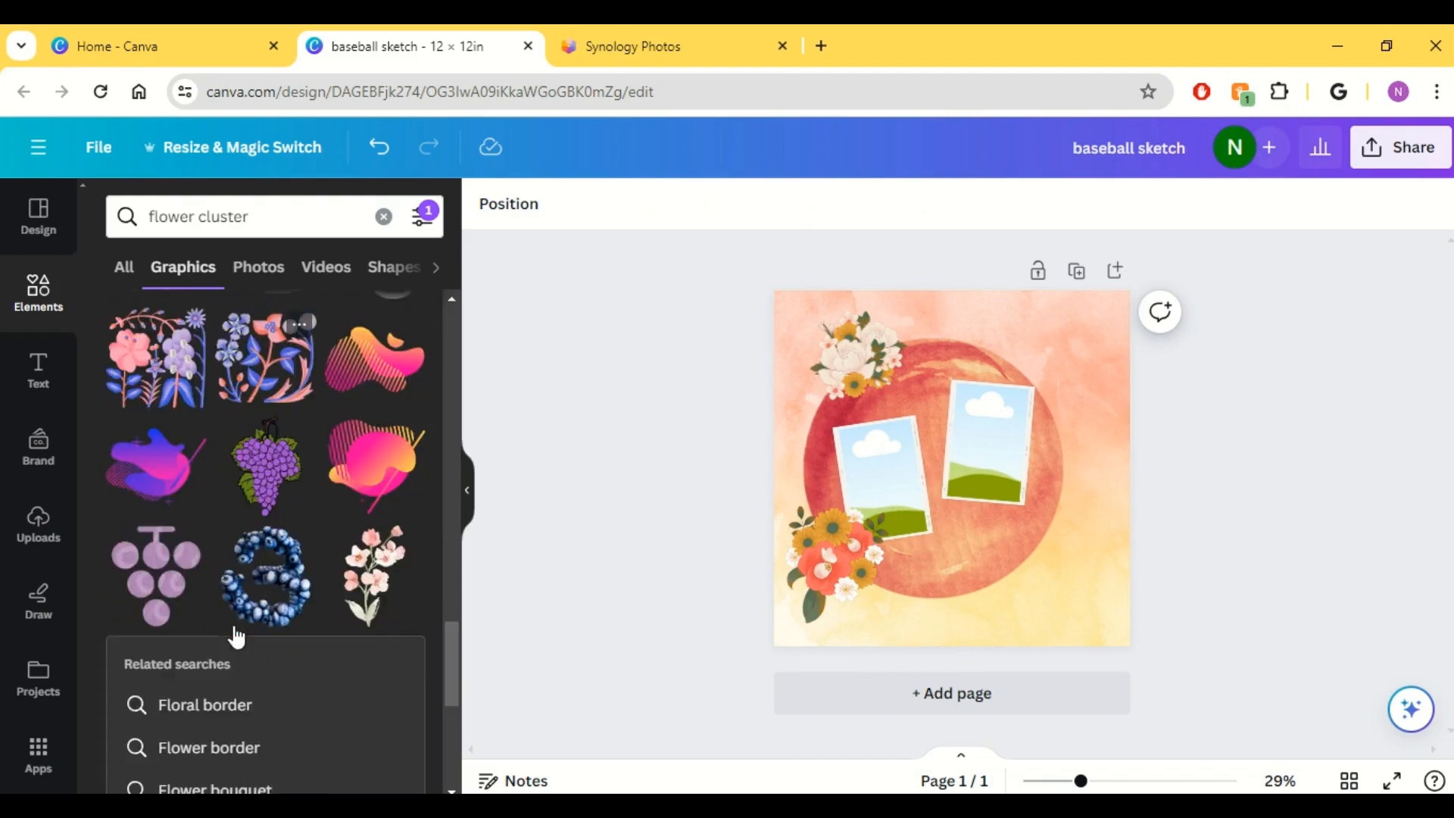
pyautogui.scroll(-4, 235, 634)
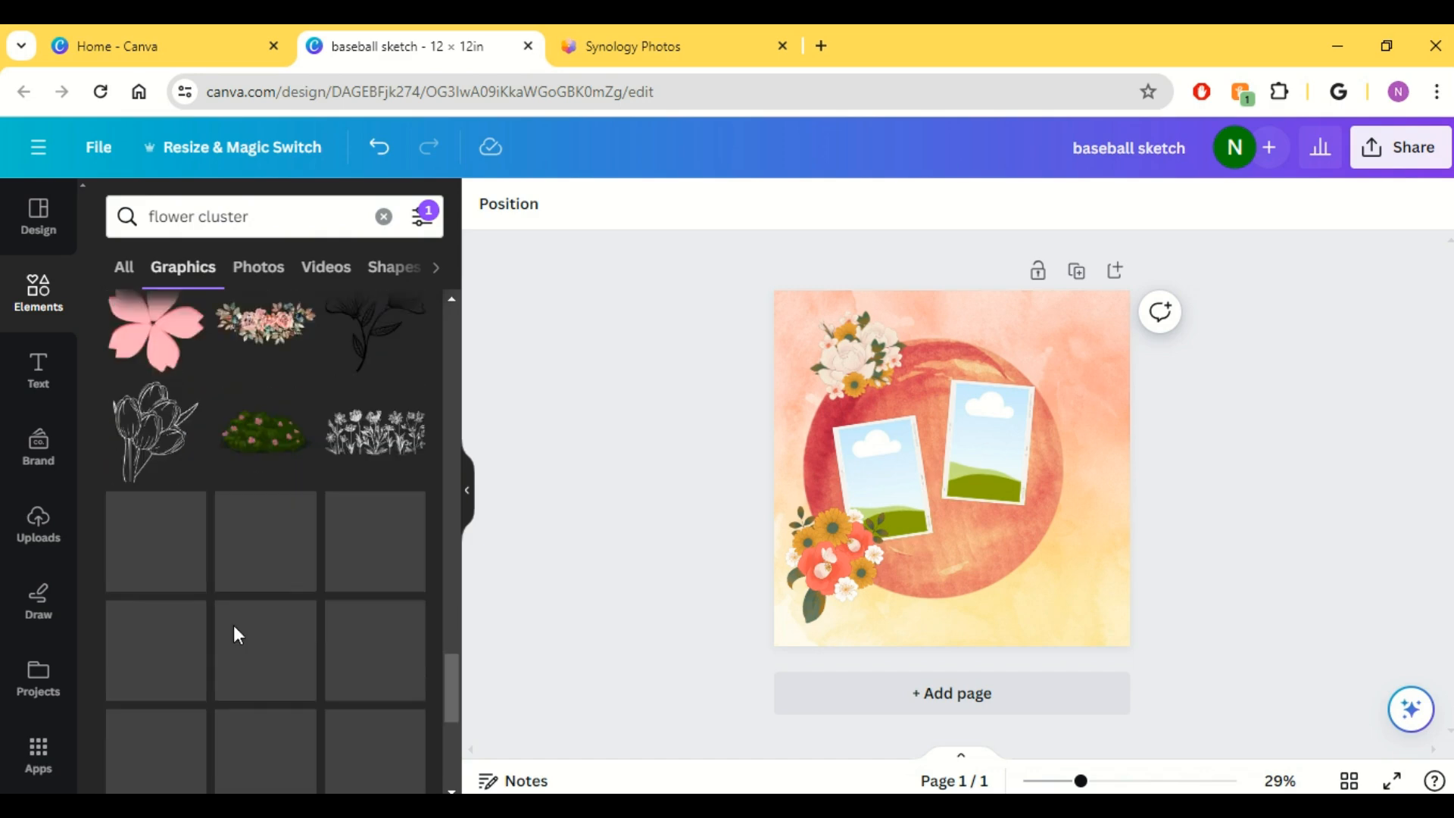
pyautogui.scroll(4, 235, 634)
pyautogui.scroll(-4, 235, 635)
pyautogui.scroll(-5, 235, 635)
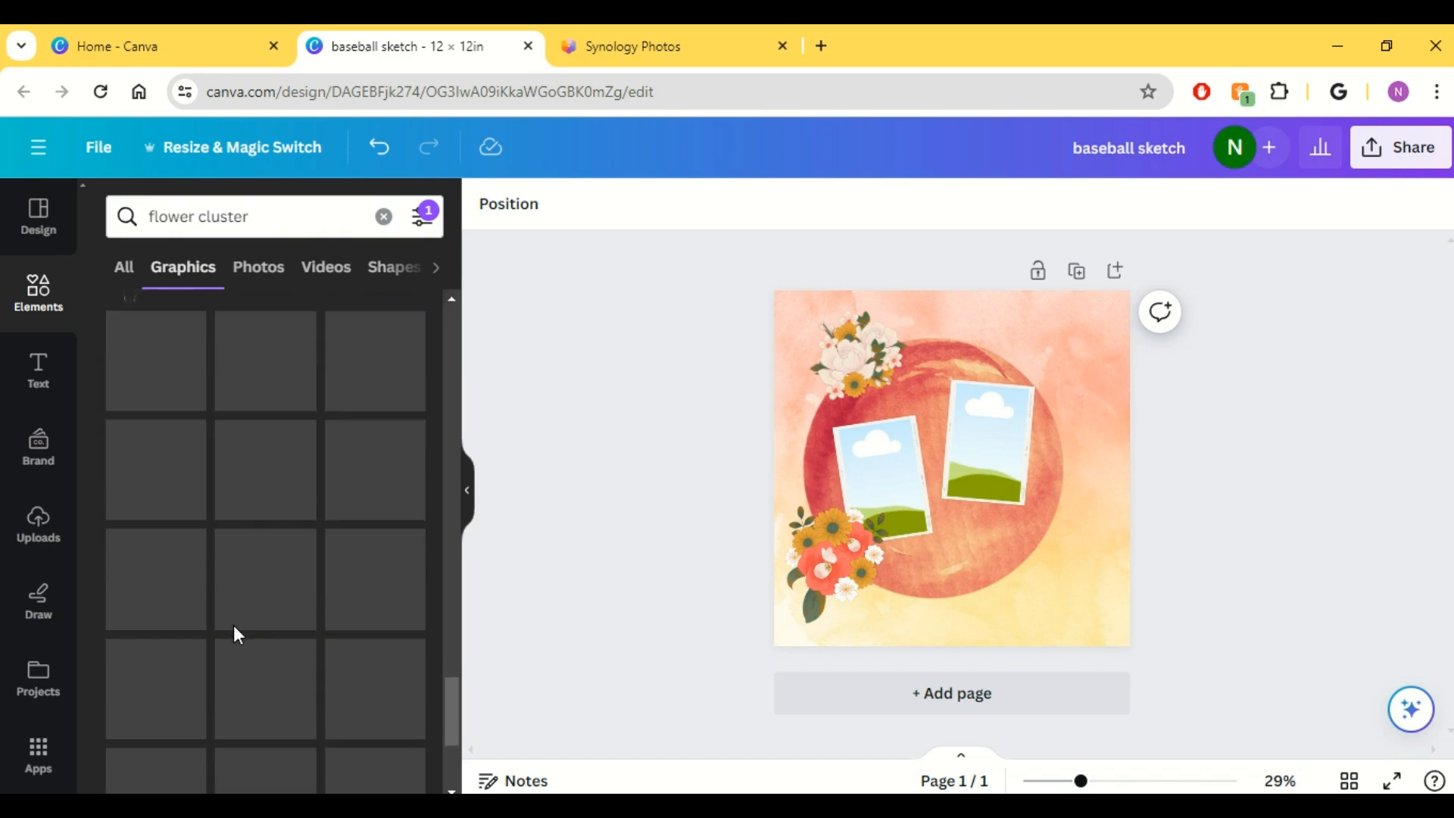
pyautogui.scroll(10, 235, 635)
pyautogui.scroll(10, 236, 636)
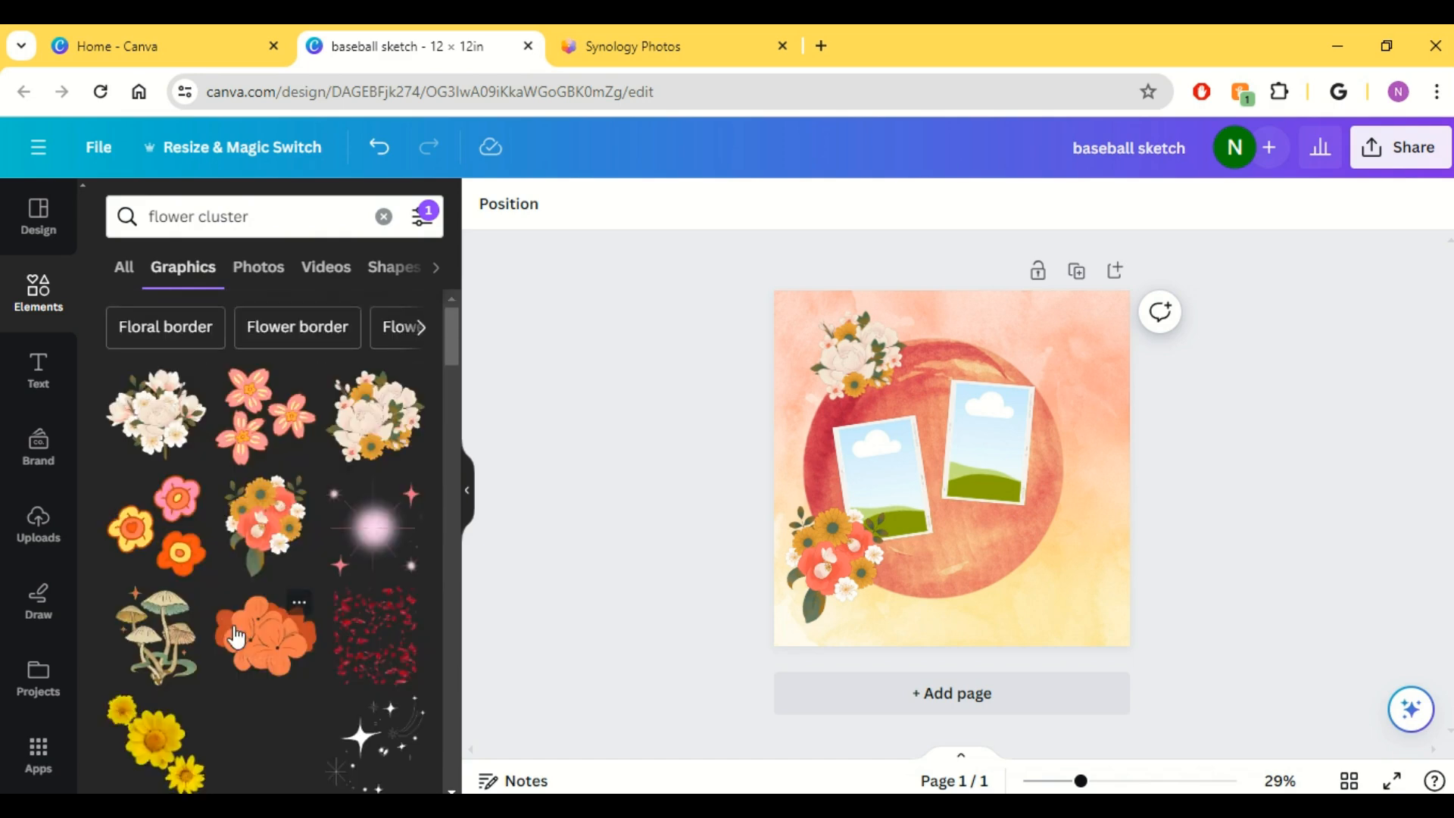
# - Duplicate the cream-and-yellow flower cluster and place the copy, rotated clockwise, near the page's lower-right corner
pyautogui.click(862, 350)
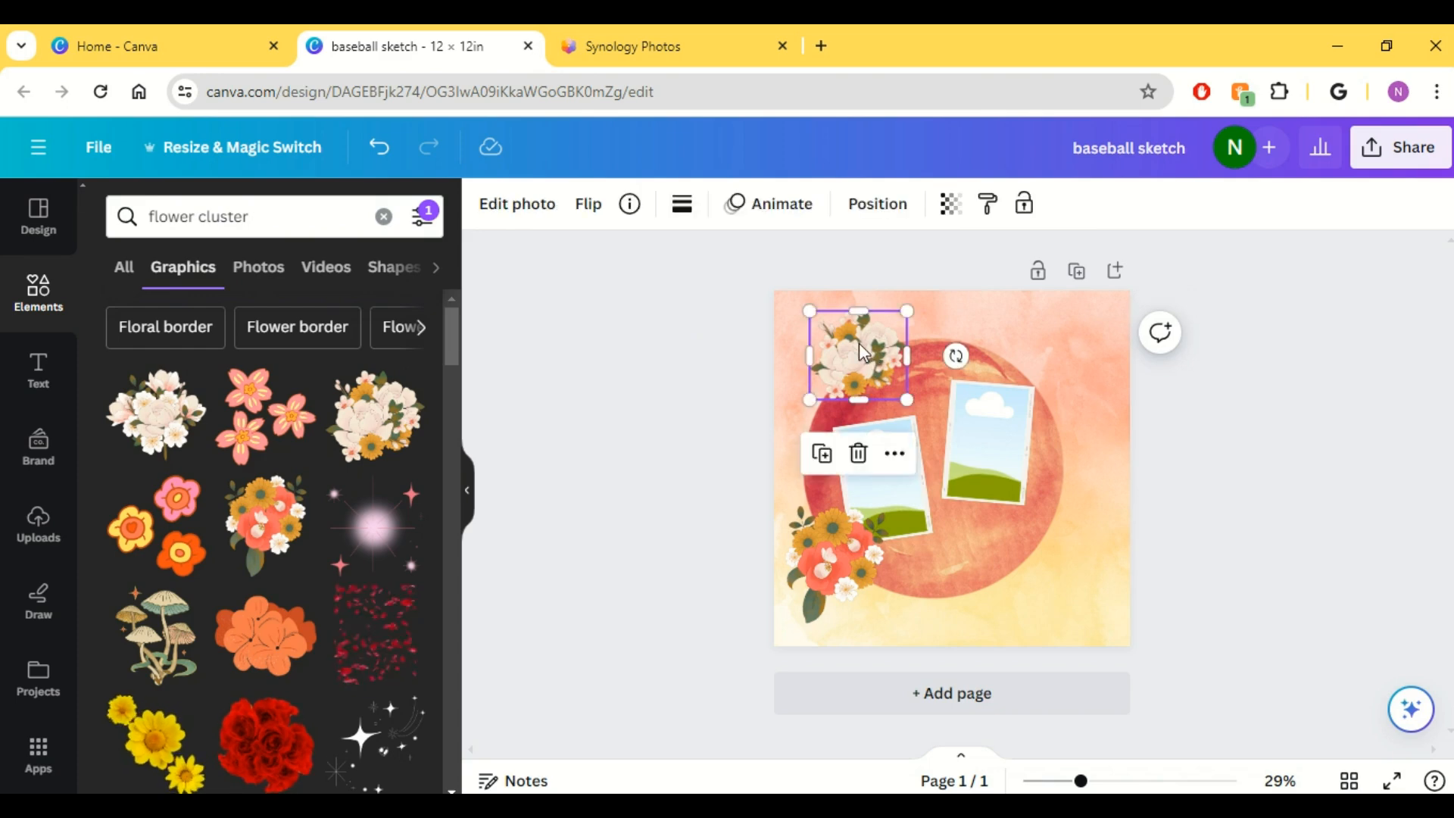
pyautogui.click(822, 455)
pyautogui.moveTo(876, 356); pyautogui.dragTo(1081, 552)
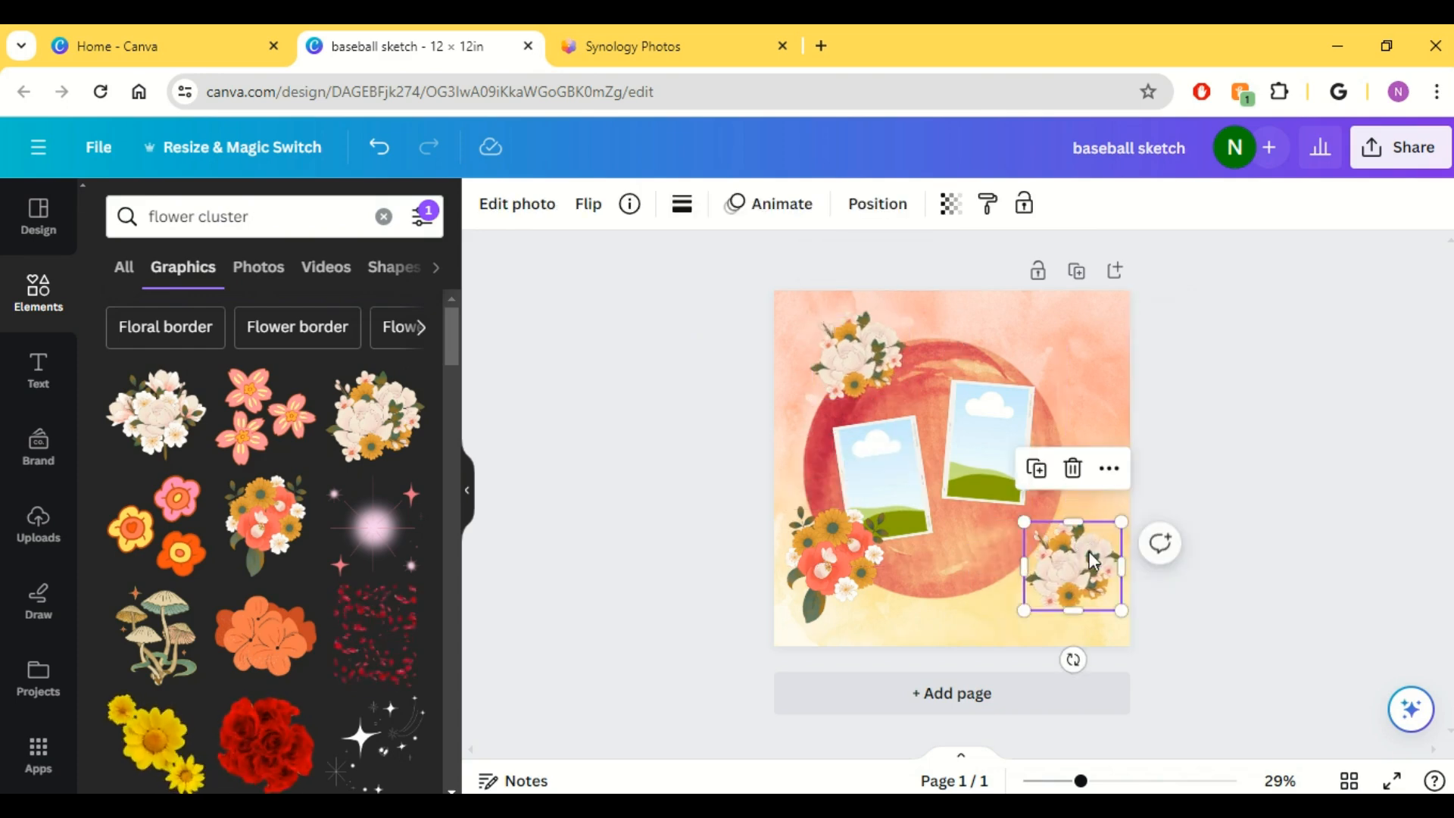
pyautogui.moveTo(1073, 660); pyautogui.dragTo(1013, 662)
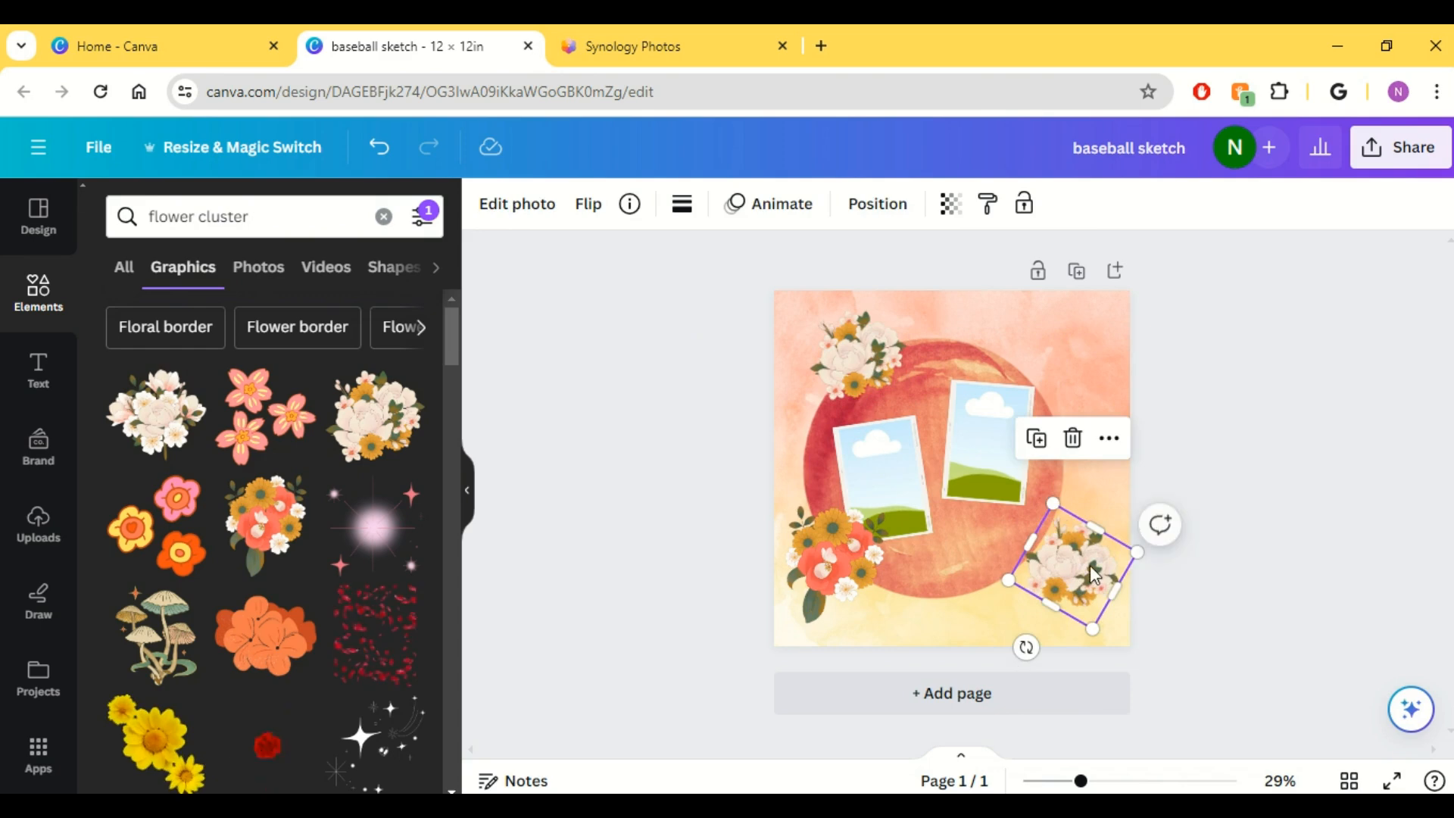
pyautogui.moveTo(1094, 571); pyautogui.dragTo(1098, 568)
# - Duplicate the coral flower cluster, place the copy on the lower-right cream cluster, and layer it behind that cluster
pyautogui.click(805, 564)
pyautogui.click(796, 442)
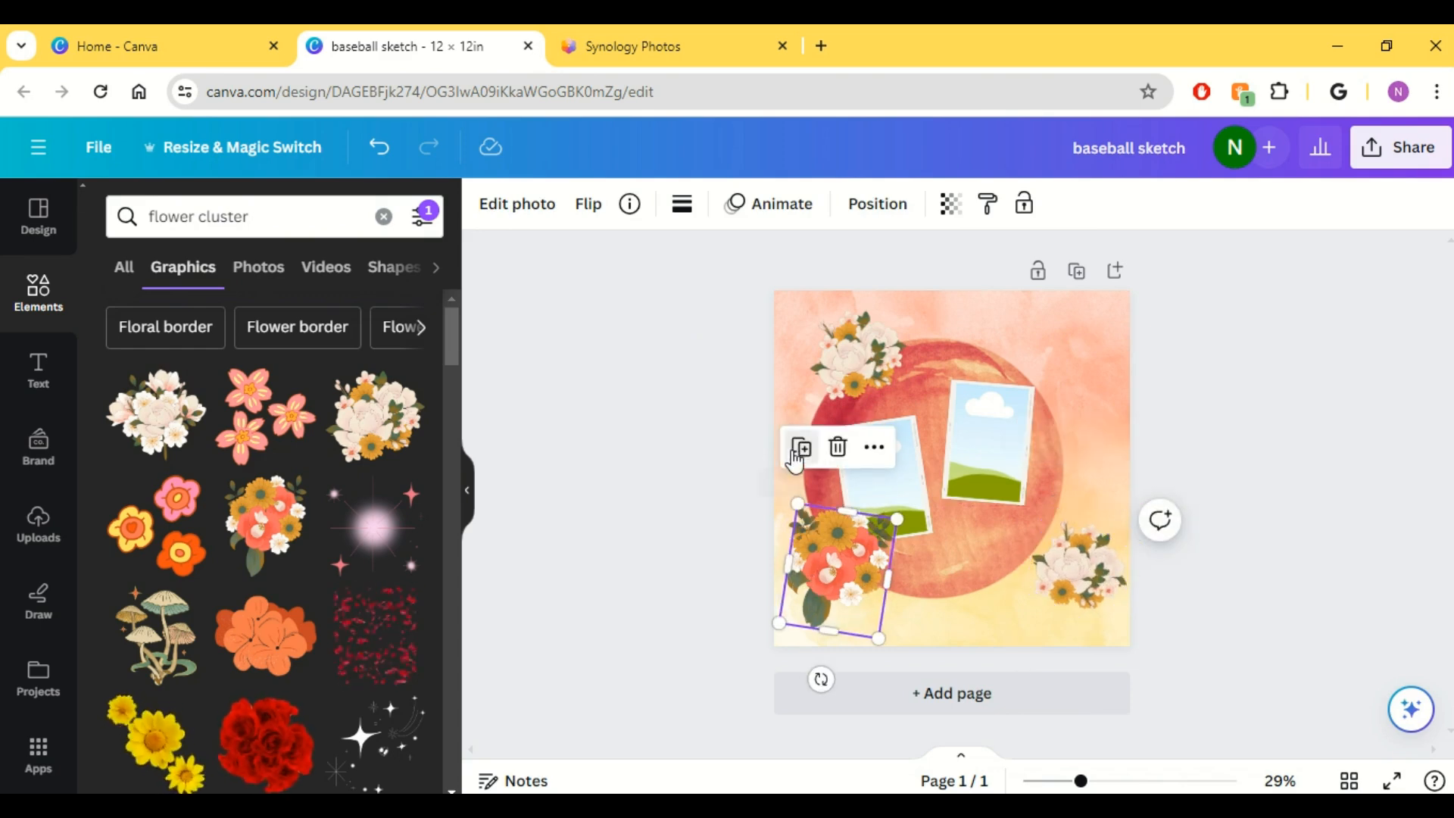
pyautogui.moveTo(851, 594); pyautogui.dragTo(1074, 591)
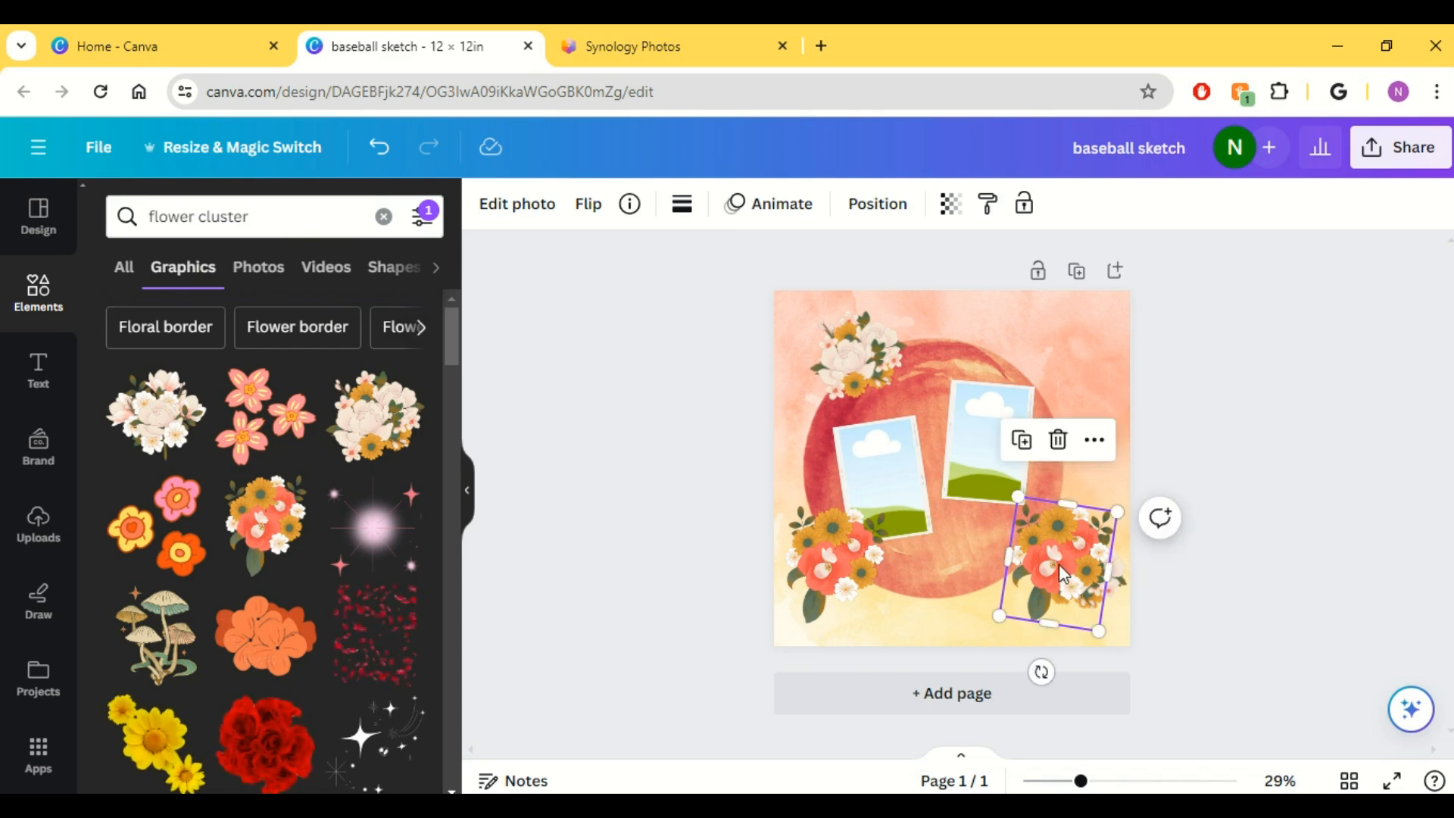
pyautogui.click(863, 208)
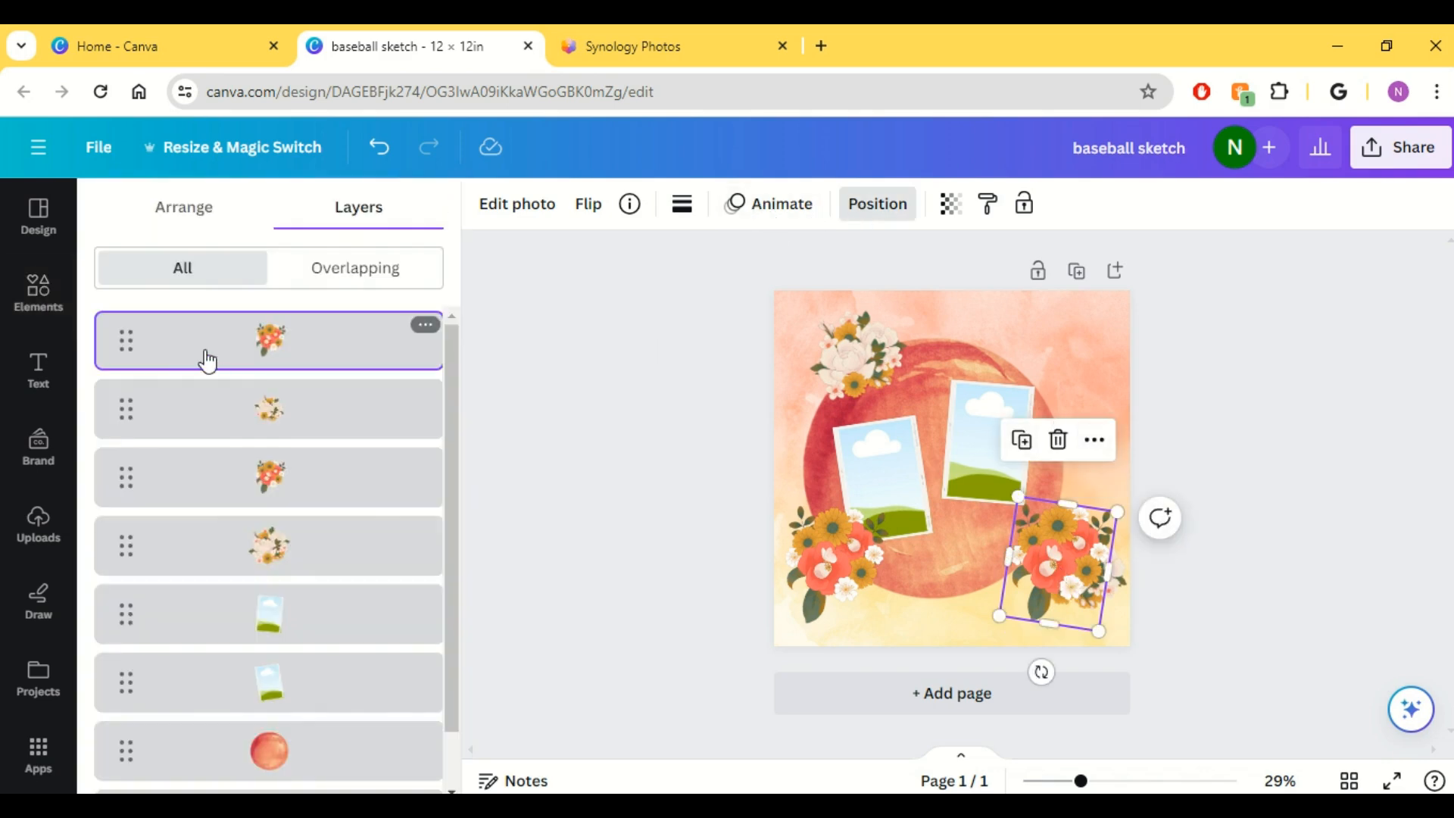
pyautogui.moveTo(128, 366); pyautogui.dragTo(120, 438)
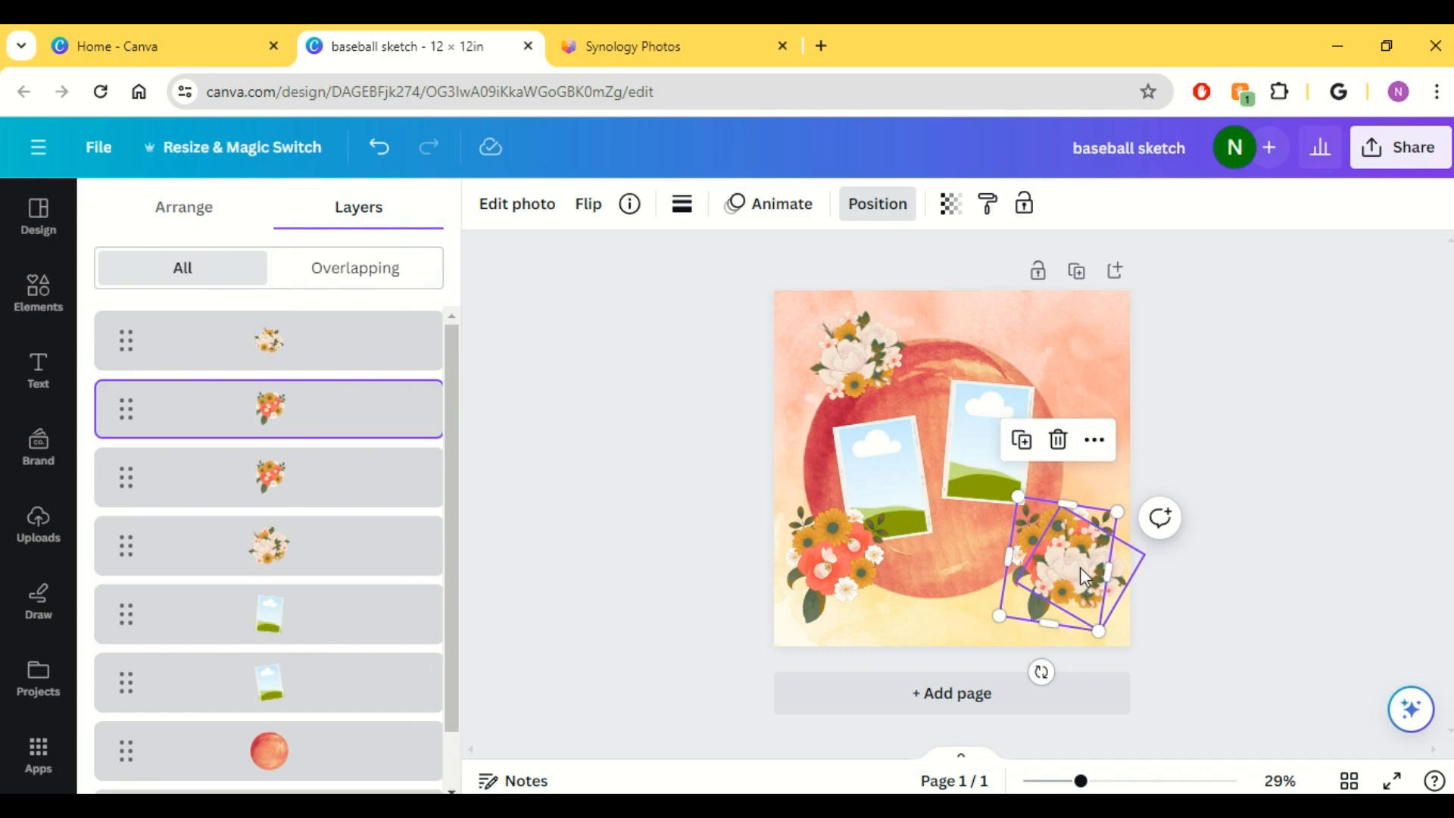
# - Move the coral copy to the page's upper-left cream cluster and send it behind those flowers
pyautogui.moveTo(1048, 554); pyautogui.dragTo(823, 344)
pyautogui.rightClick(823, 345)
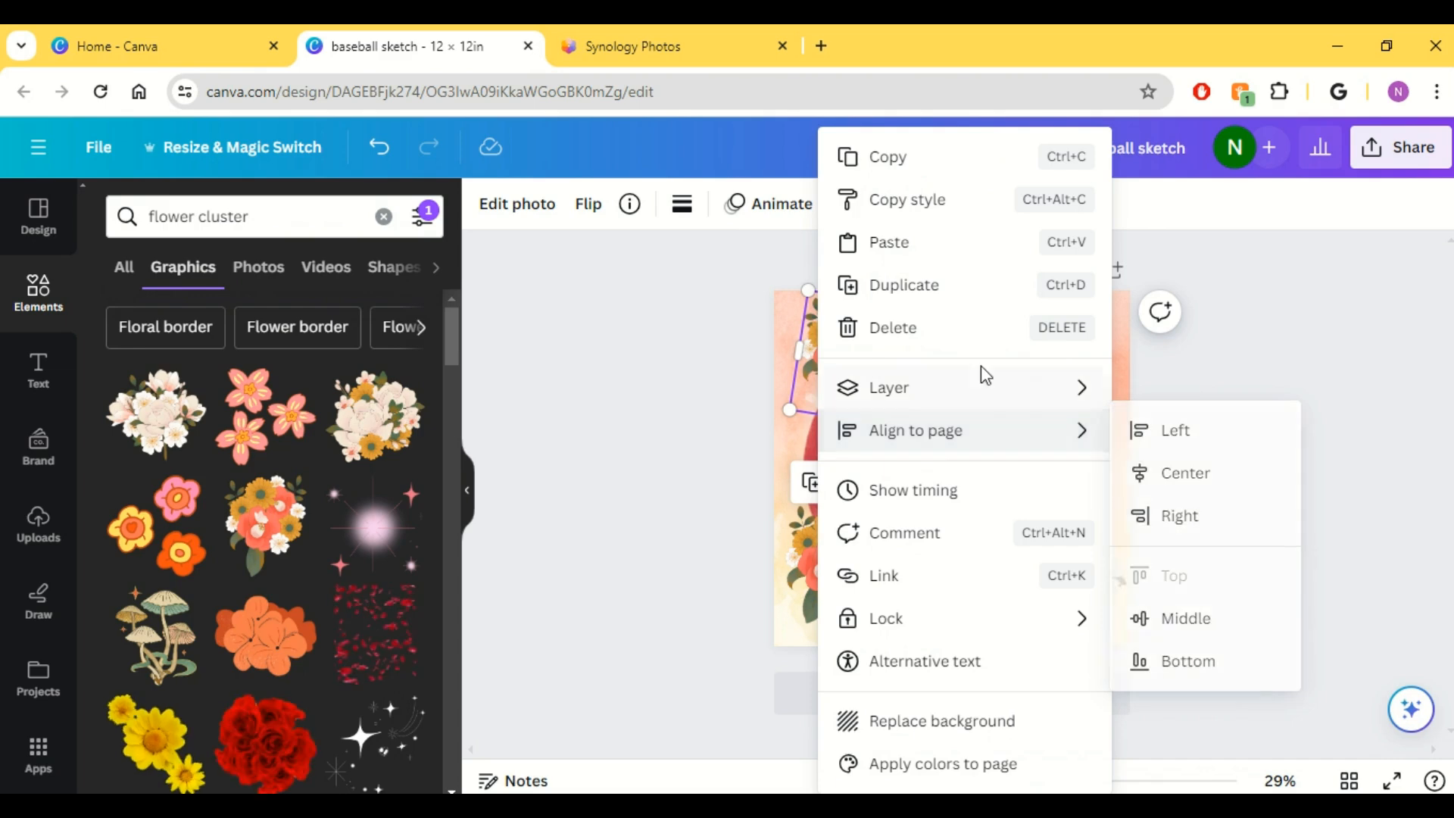
pyautogui.moveTo(1045, 390)
pyautogui.click(1215, 482)
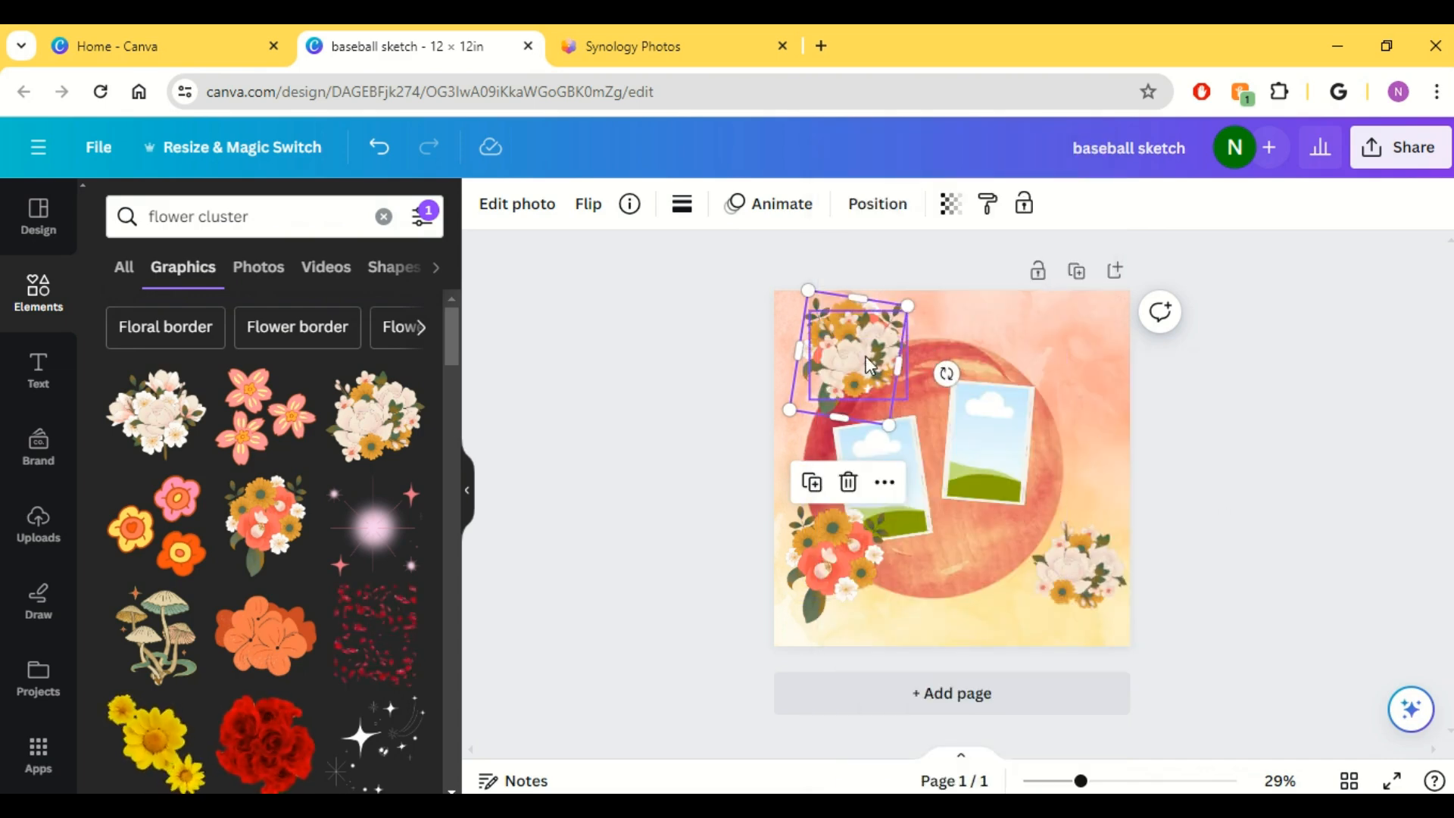
pyautogui.moveTo(865, 353); pyautogui.dragTo(869, 365)
pyautogui.click(676, 443)
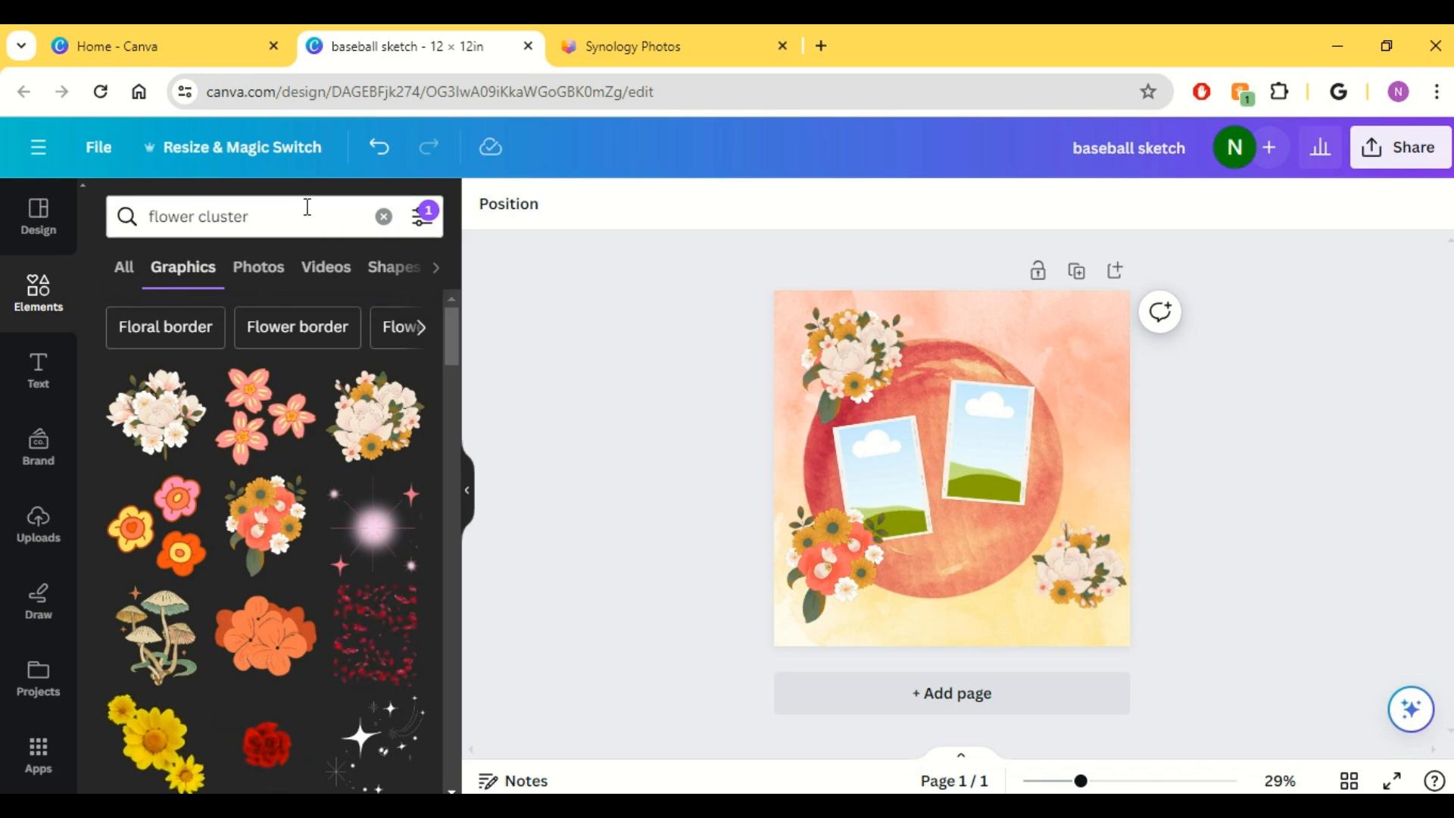
# - Add a body text box reading "Journaling Here" and place it just below the lower-right flower cluster
pyautogui.click(121, 208)
pyautogui.write('white r')
pyautogui.click(38, 371)
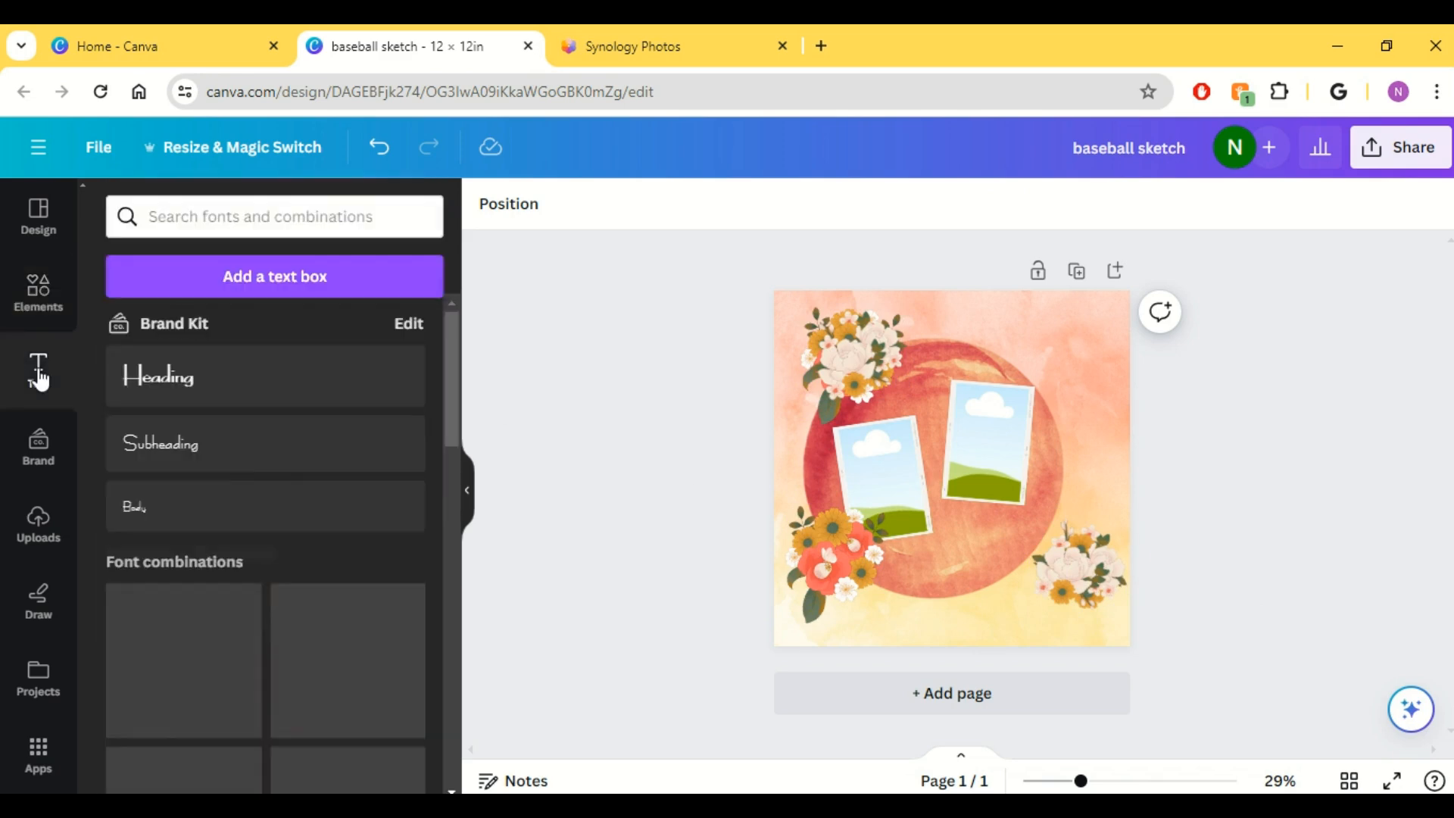
pyautogui.click(142, 386)
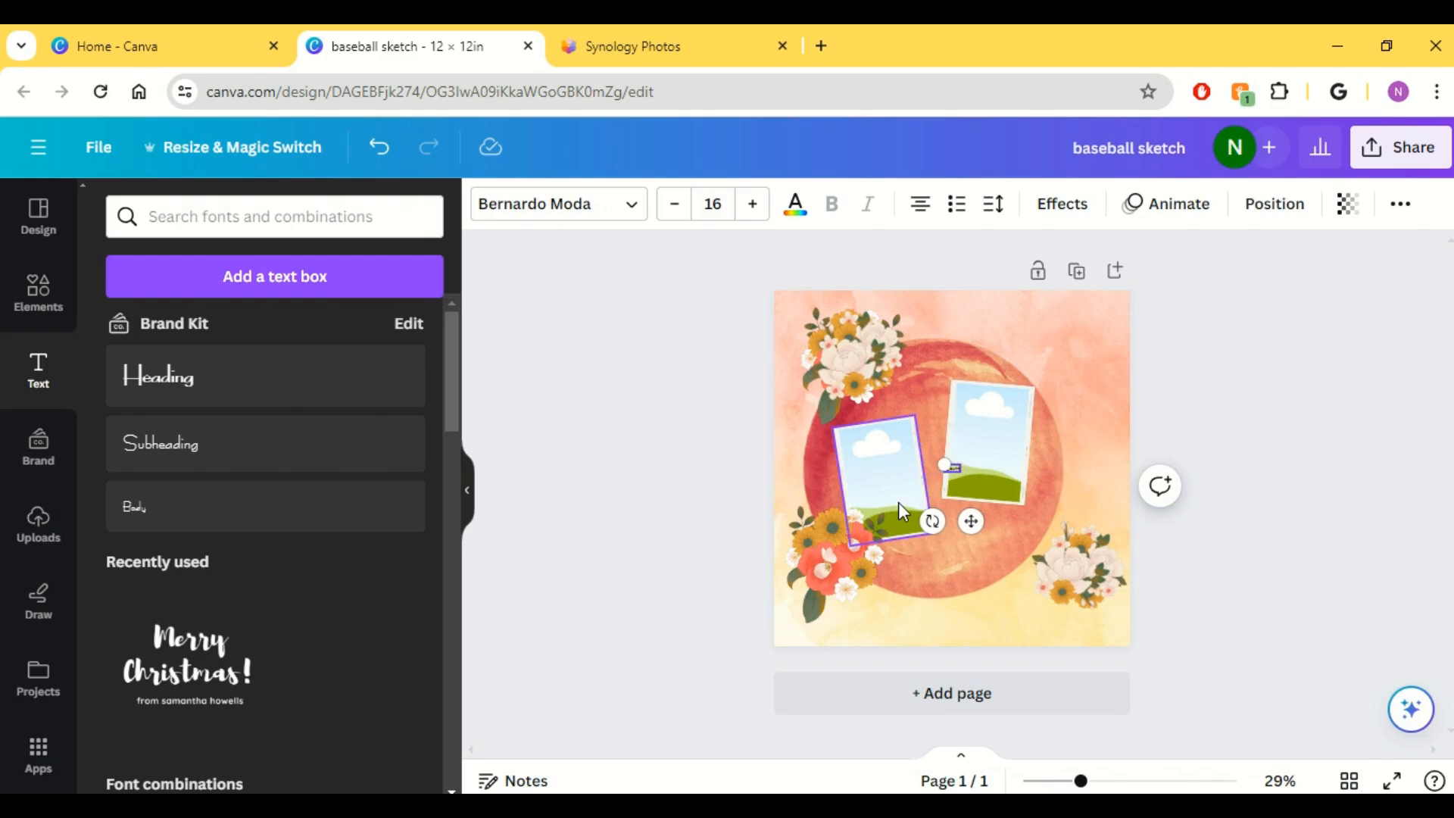
pyautogui.moveTo(1081, 781); pyautogui.dragTo(1133, 780)
pyautogui.moveTo(1032, 594); pyautogui.dragTo(1187, 625)
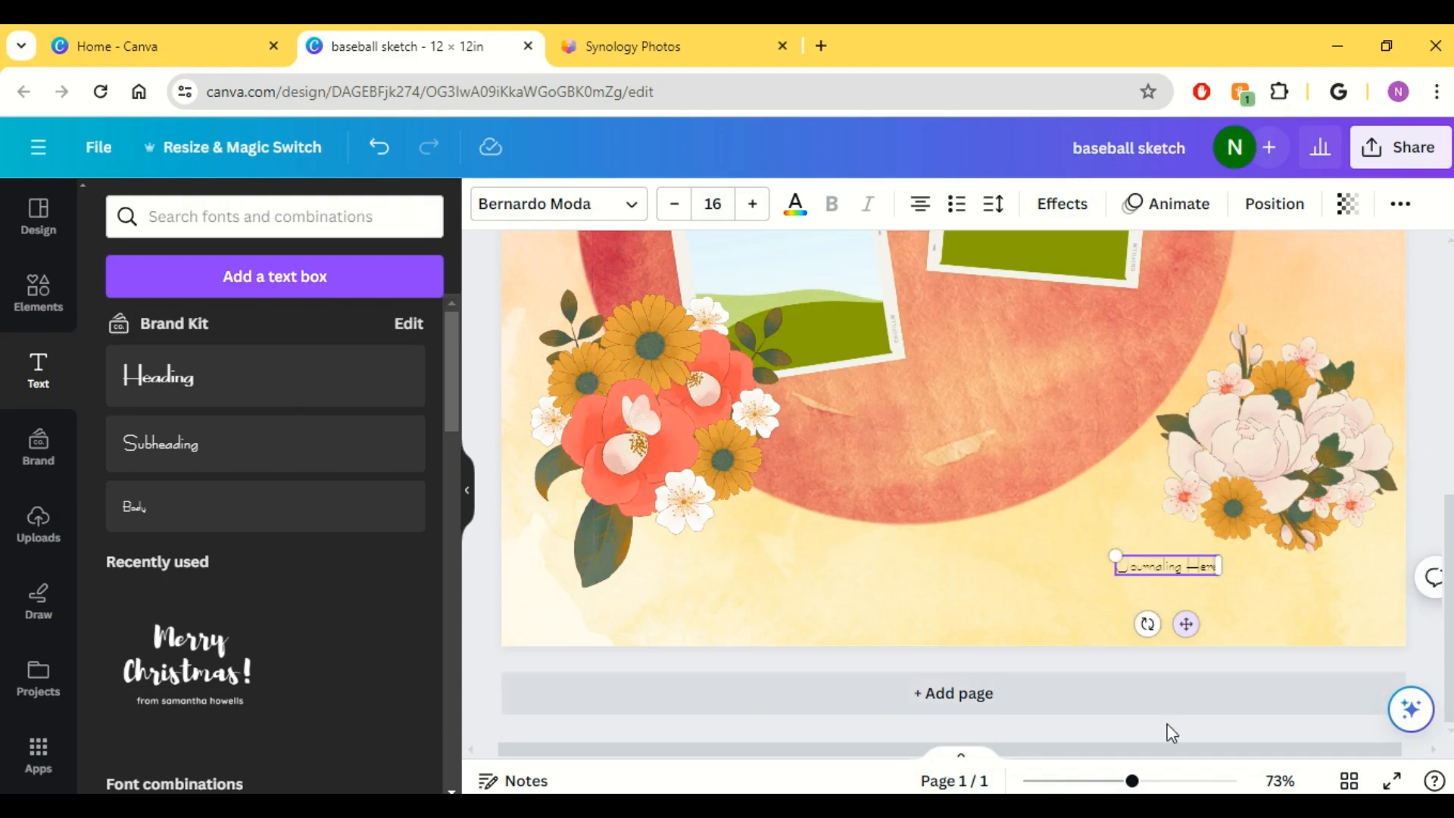
pyautogui.moveTo(1136, 784); pyautogui.dragTo(1091, 781)
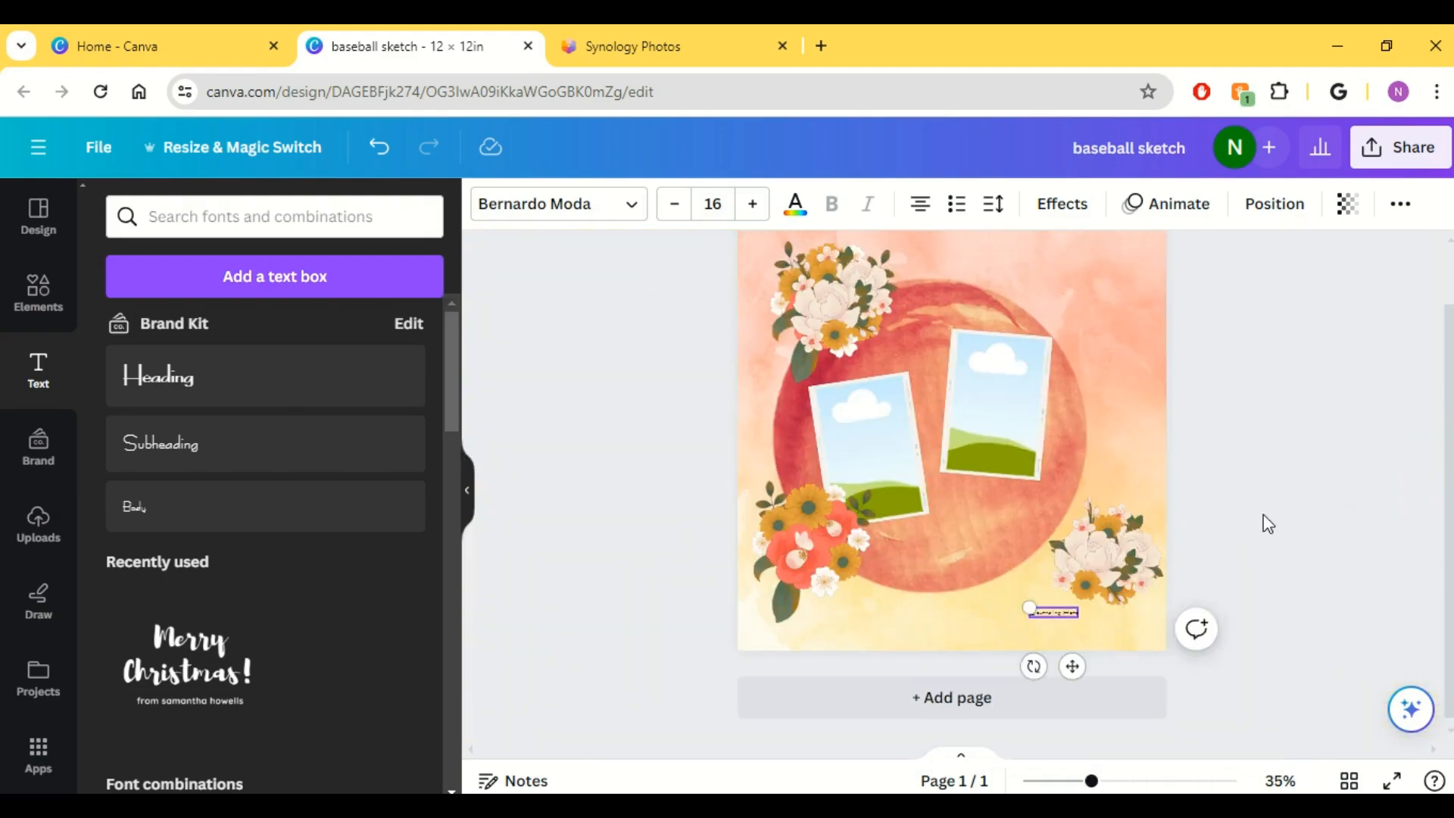
pyautogui.scroll(-2, 1235, 561)
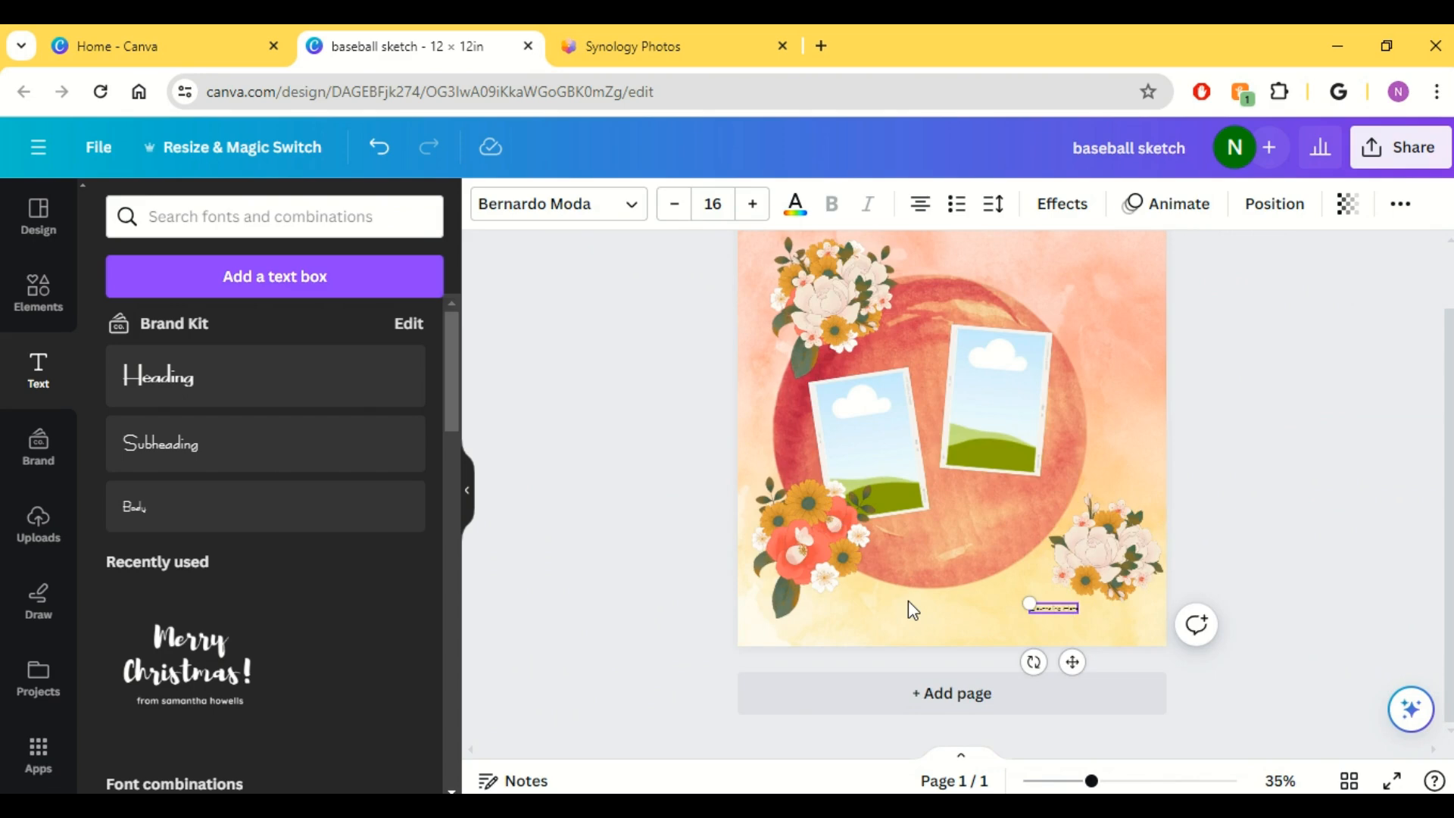
# - Set the "Journaling Here" text to Arial, size 25, and apply the Background text effect
pyautogui.click(633, 214)
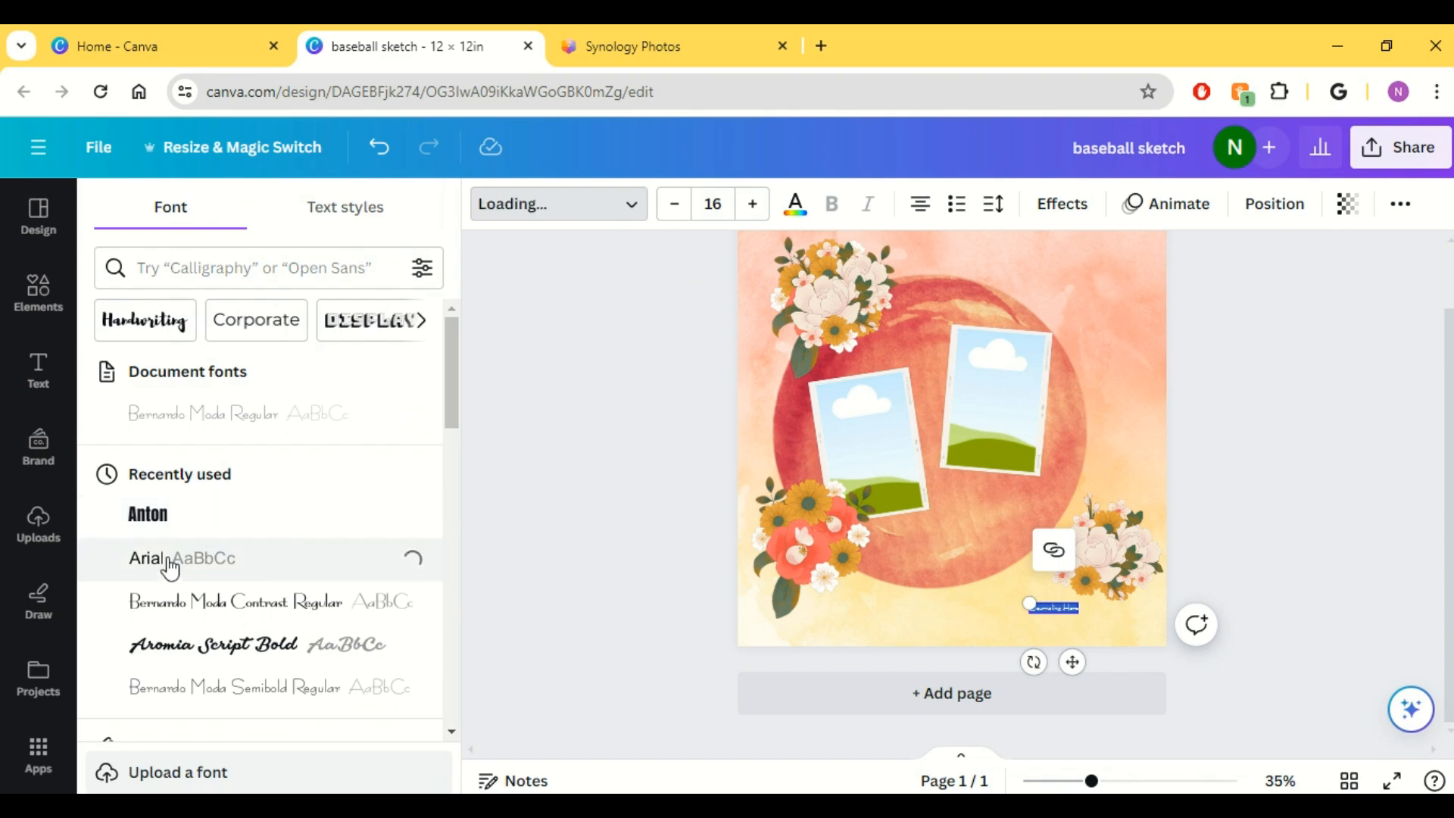
pyautogui.click(752, 204)
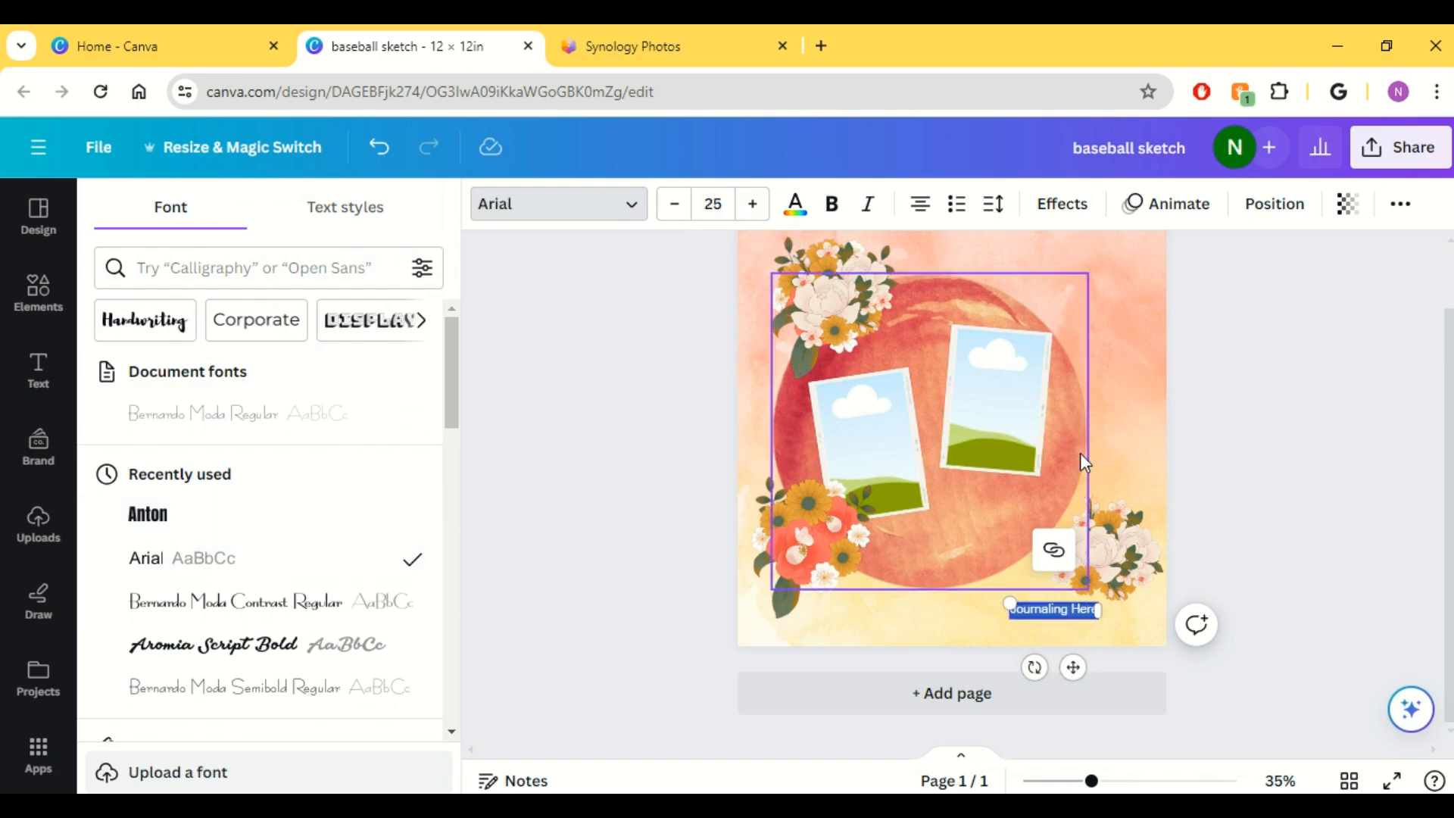
pyautogui.click(1061, 206)
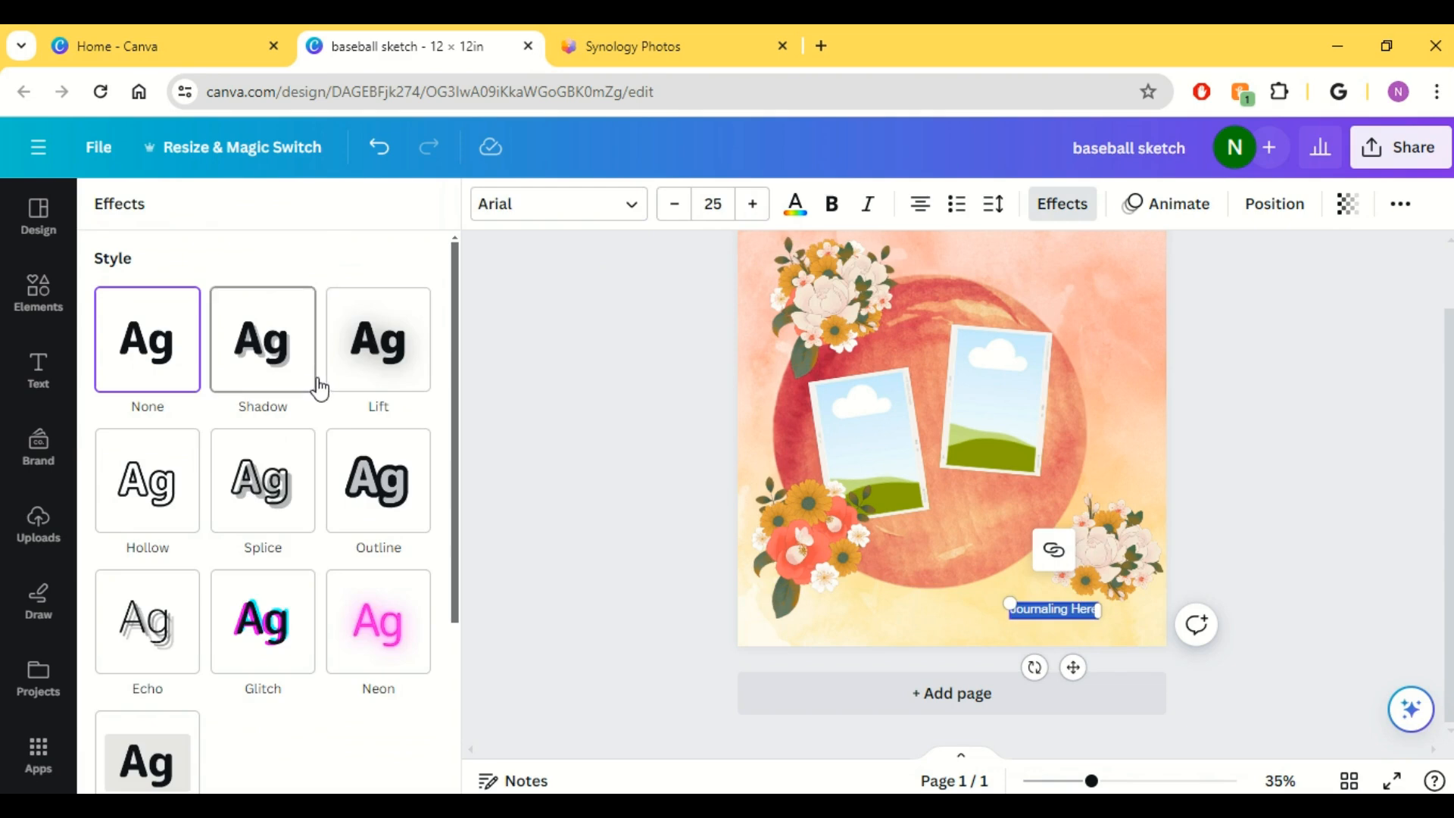
pyautogui.scroll(-3, 105, 512)
pyautogui.click(148, 515)
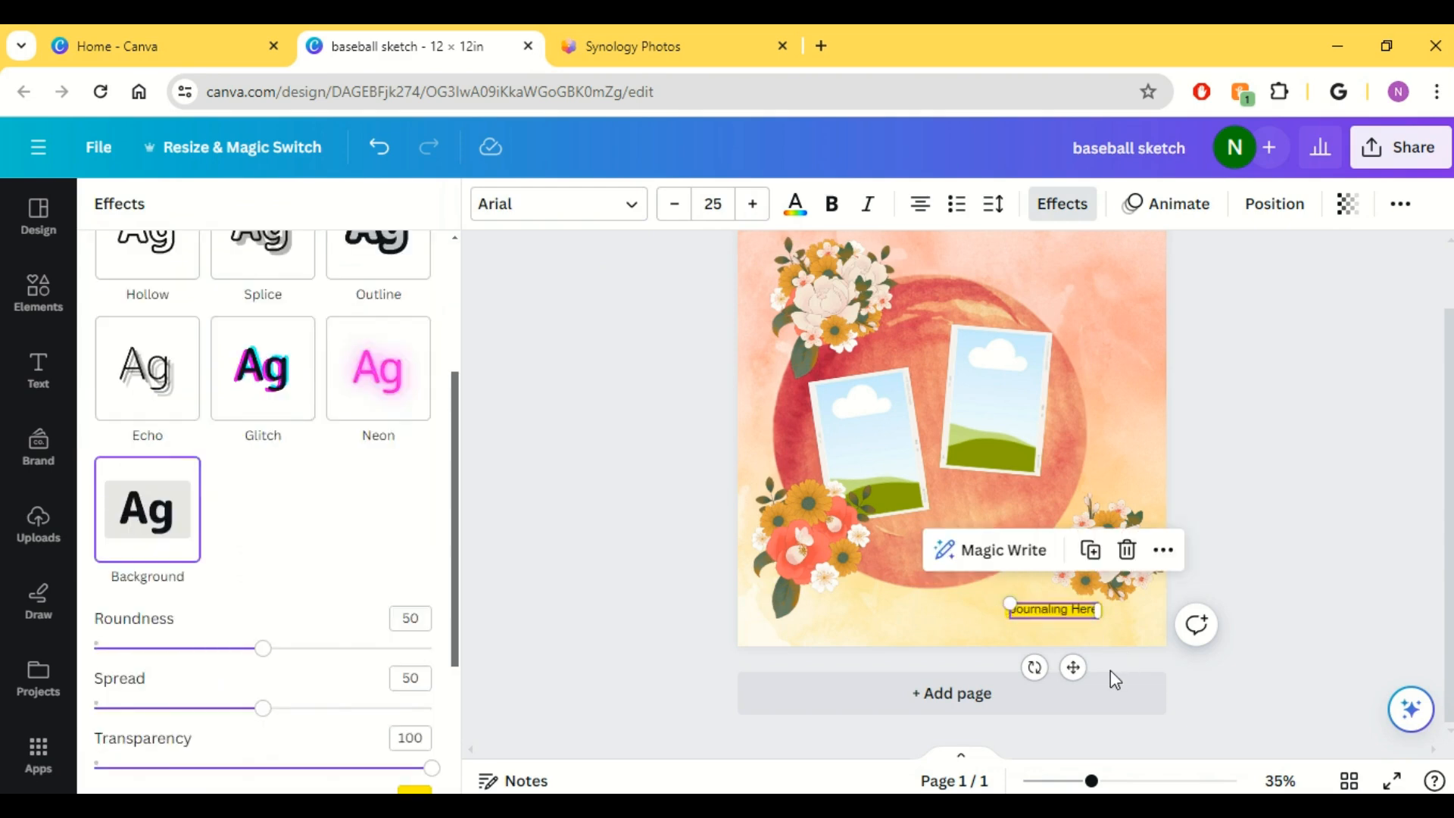
# - Enlarge the "Journaling Here" text to size 41.3 in the page's lower-right corner and make its background effect white
pyautogui.moveTo(1072, 667); pyautogui.dragTo(1127, 684)
pyautogui.moveTo(1064, 622); pyautogui.dragTo(1007, 611)
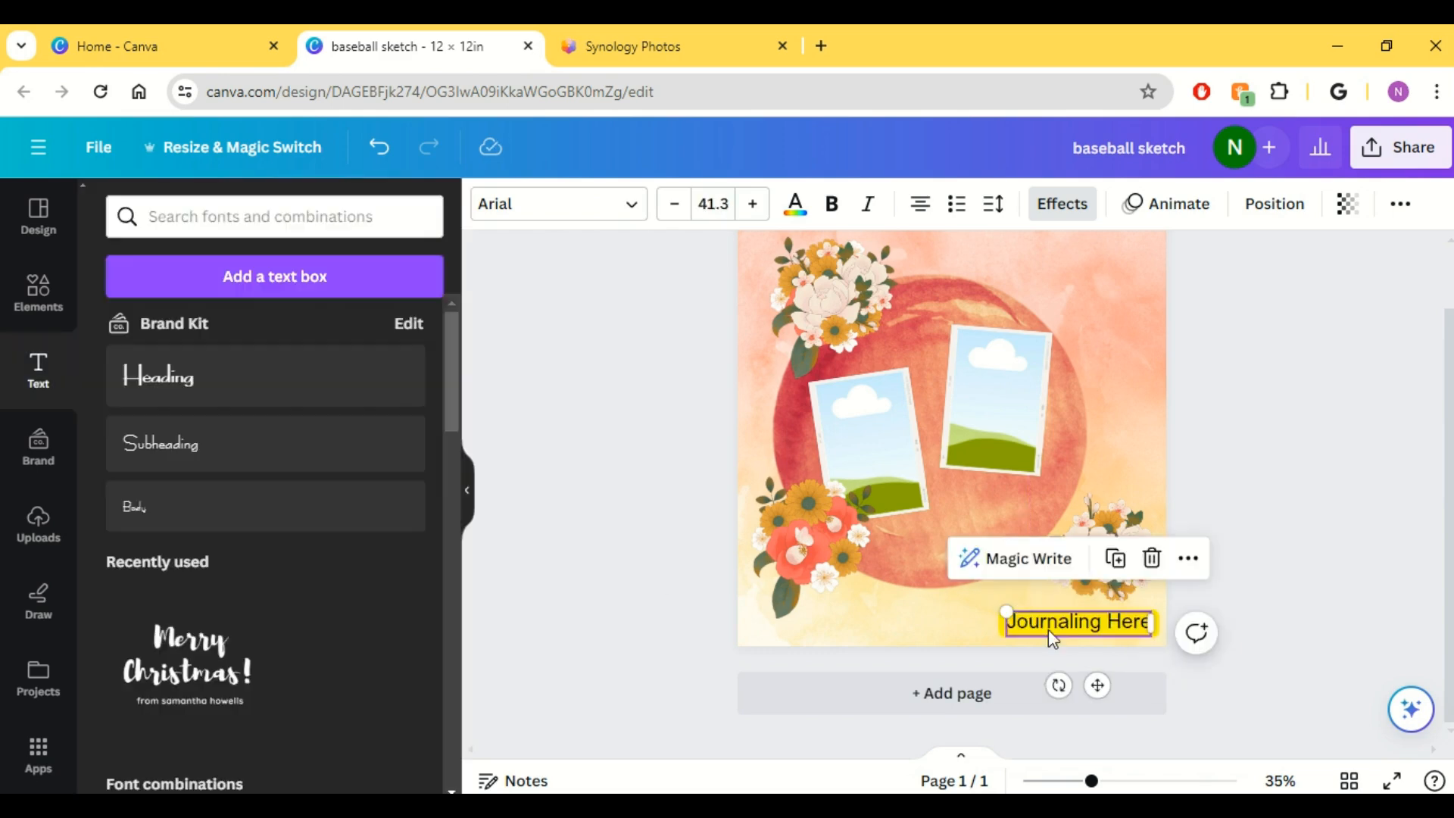
pyautogui.click(1062, 203)
pyautogui.scroll(-6, 182, 715)
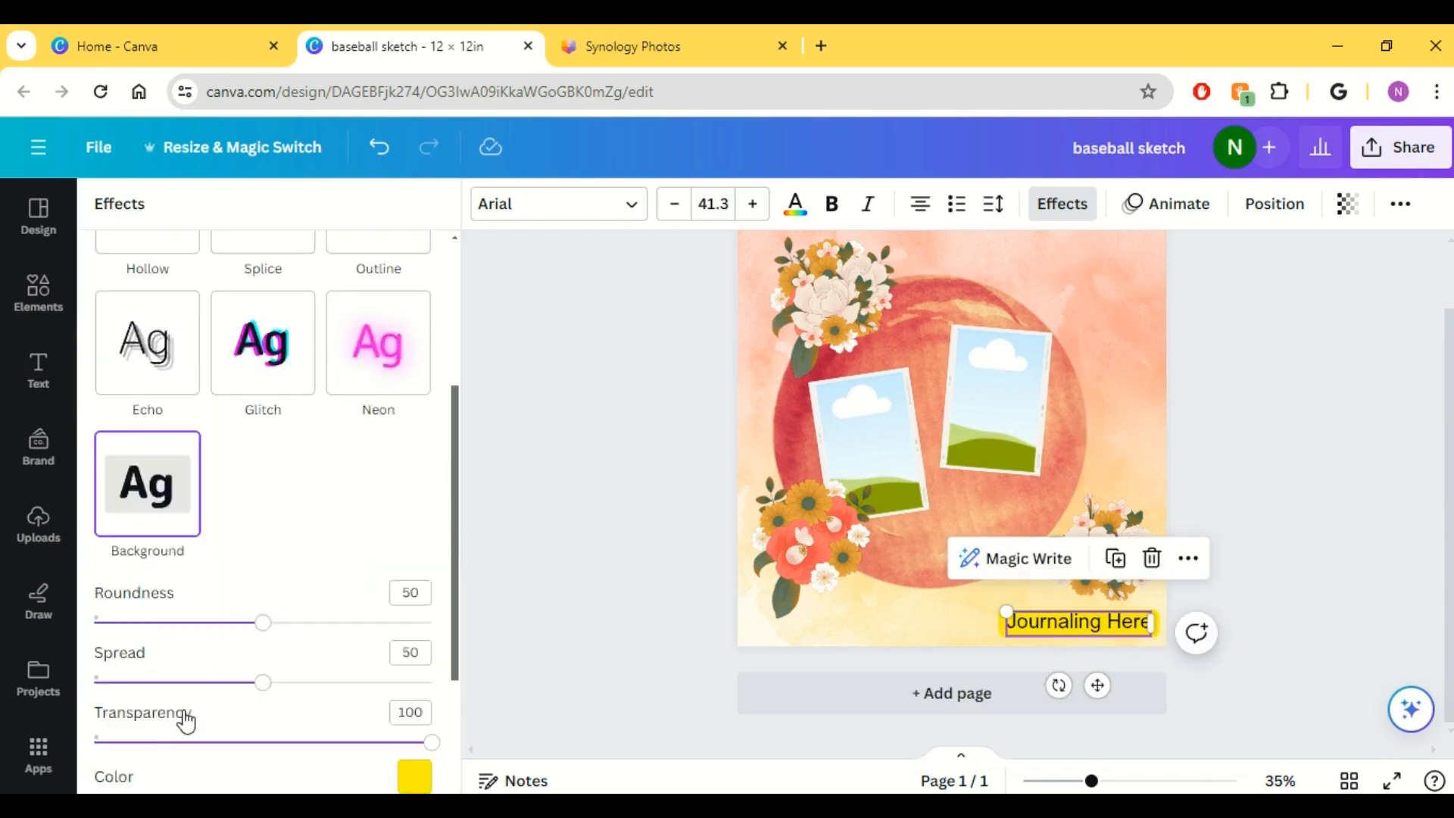
pyautogui.click(412, 565)
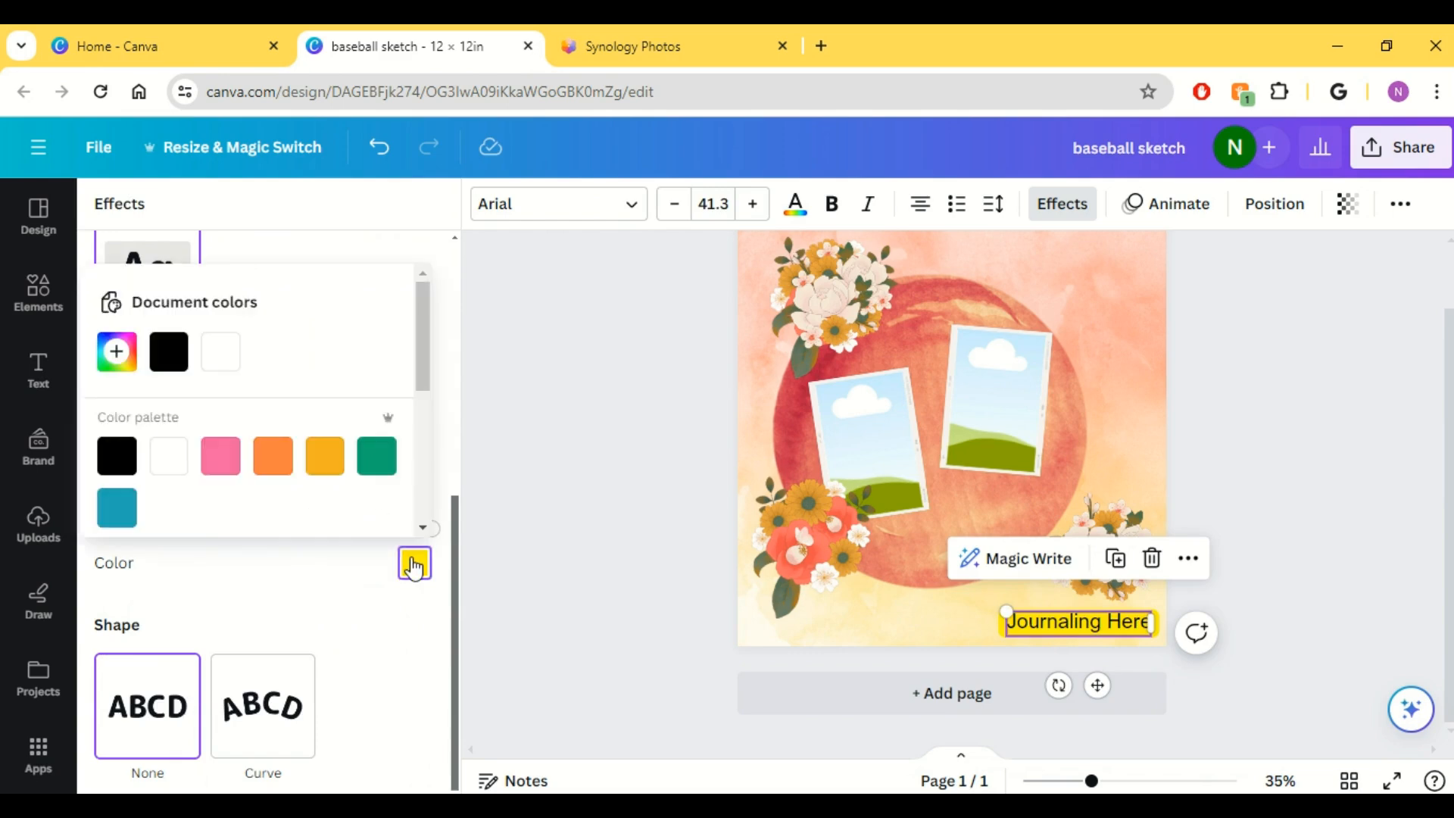
pyautogui.click(155, 461)
pyautogui.click(1315, 480)
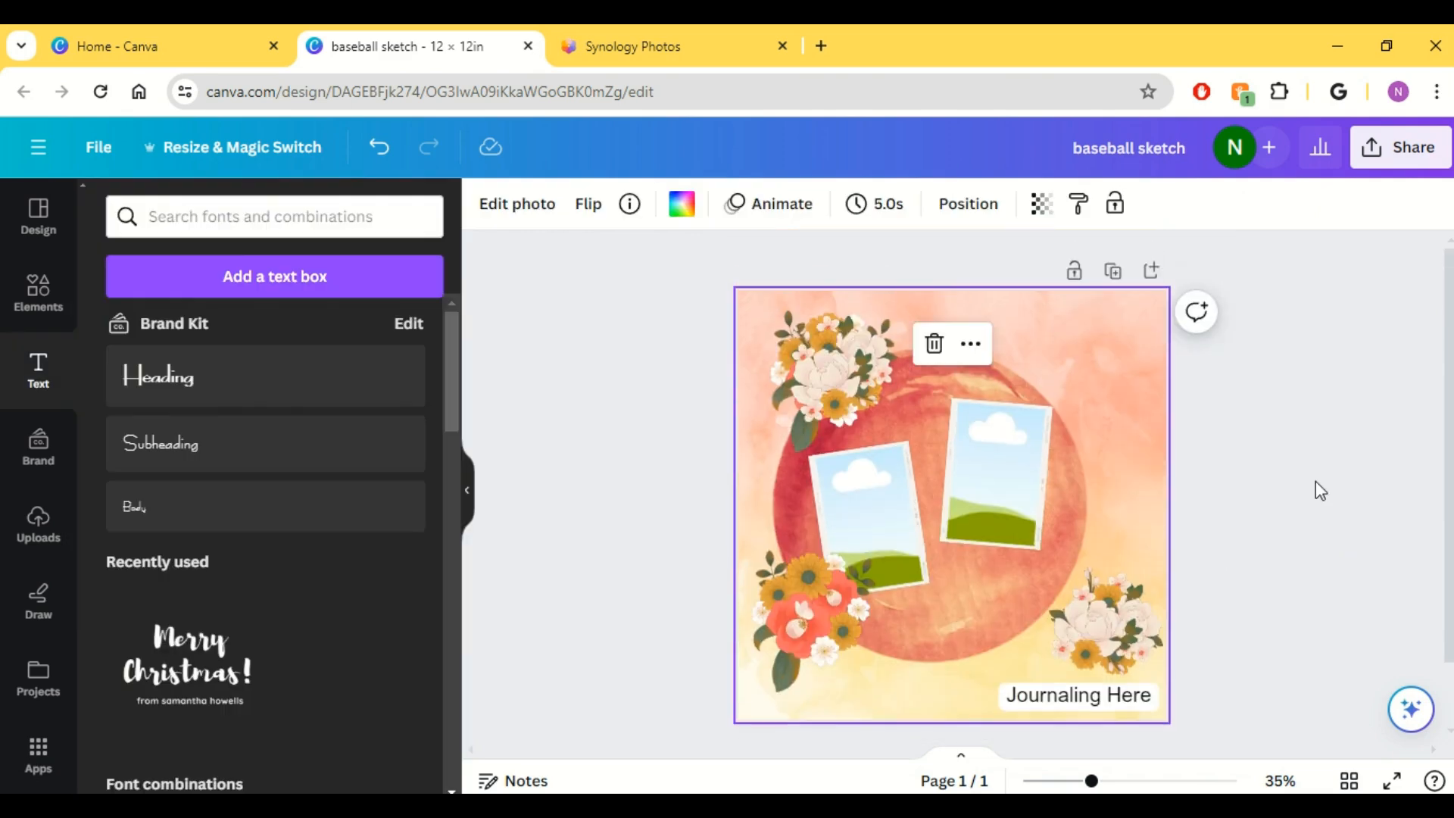
# - Download the finished sketch as a PNG file
pyautogui.click(1386, 160)
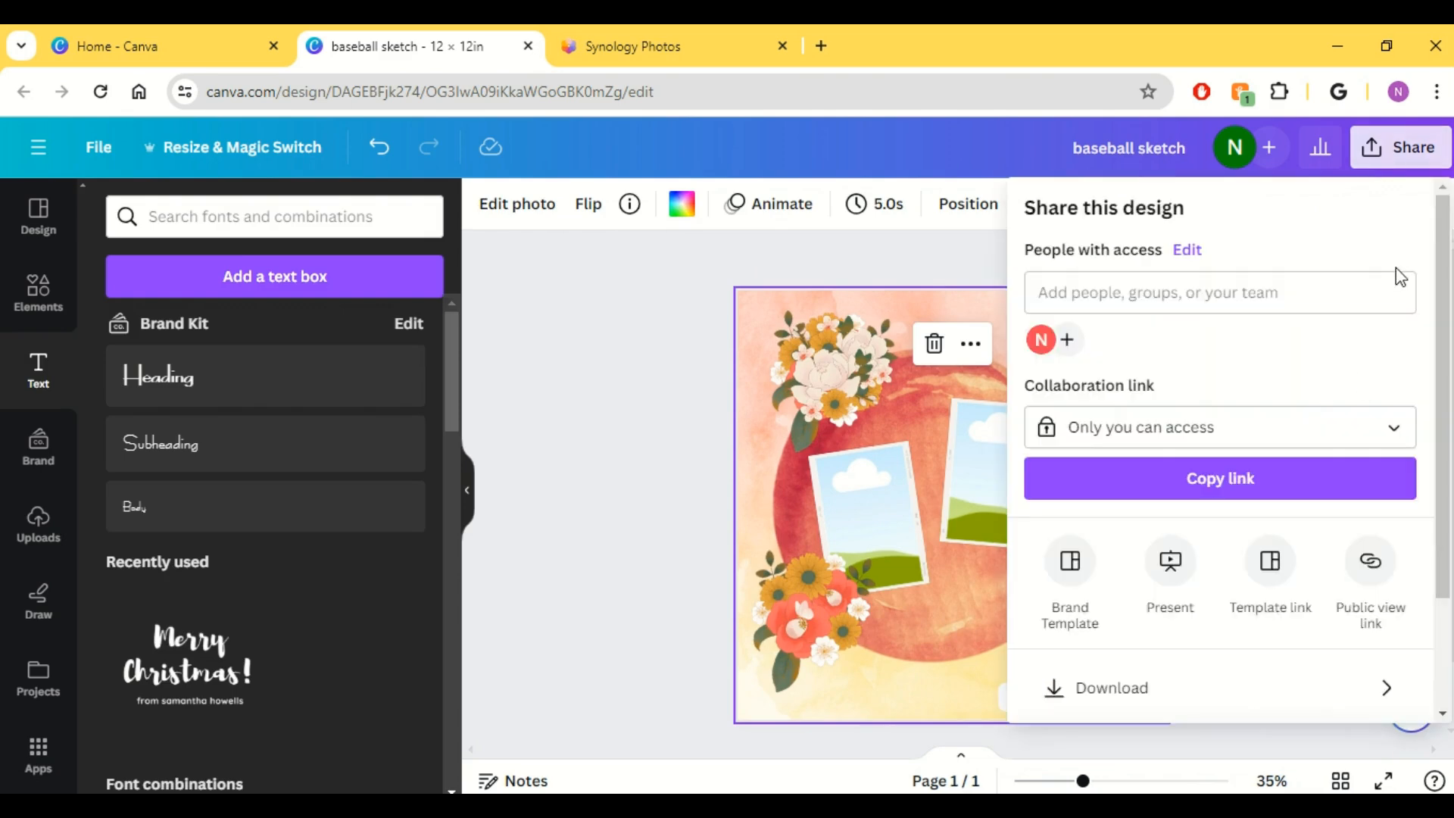
pyautogui.click(1384, 689)
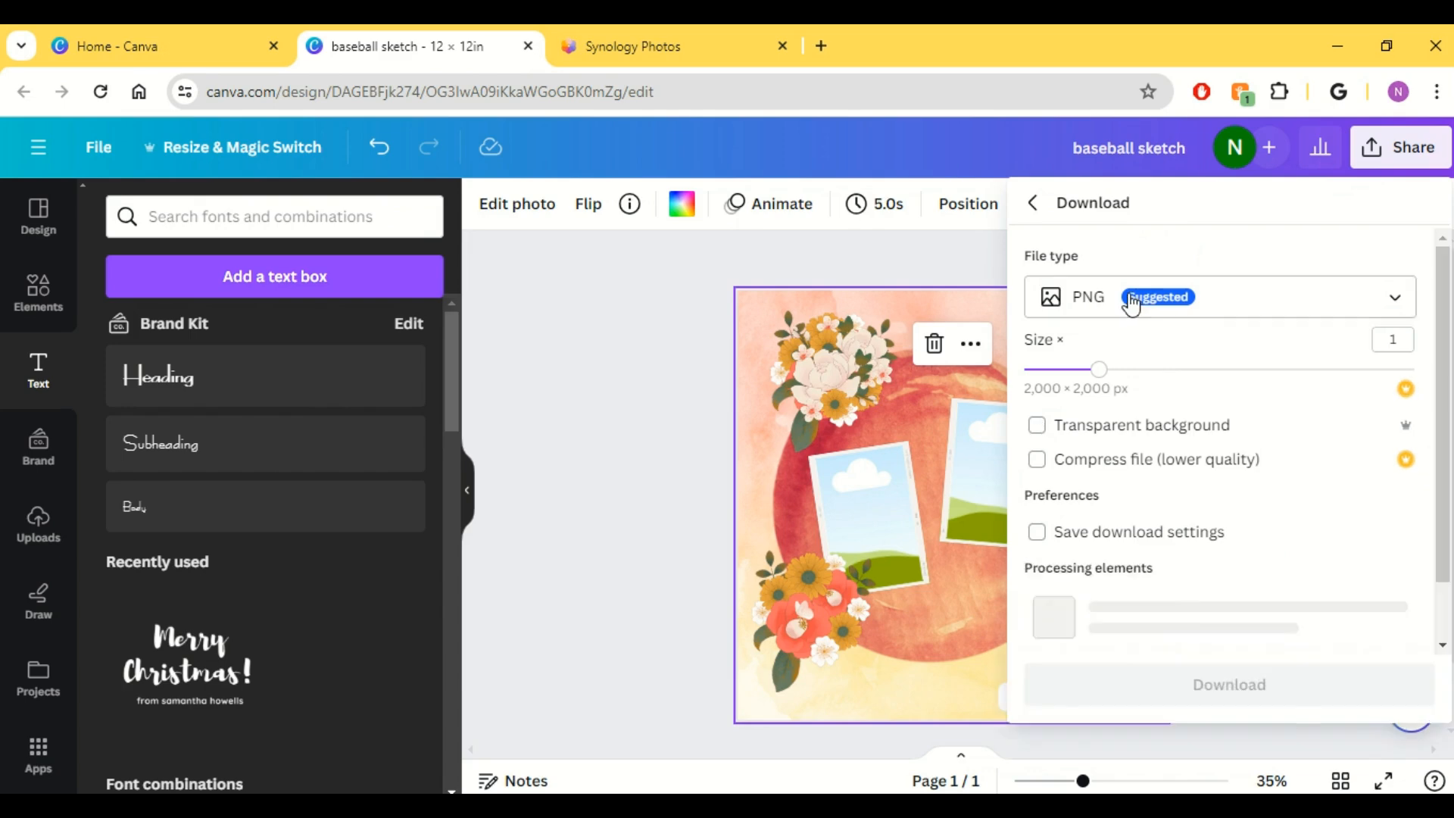
pyautogui.click(1207, 578)
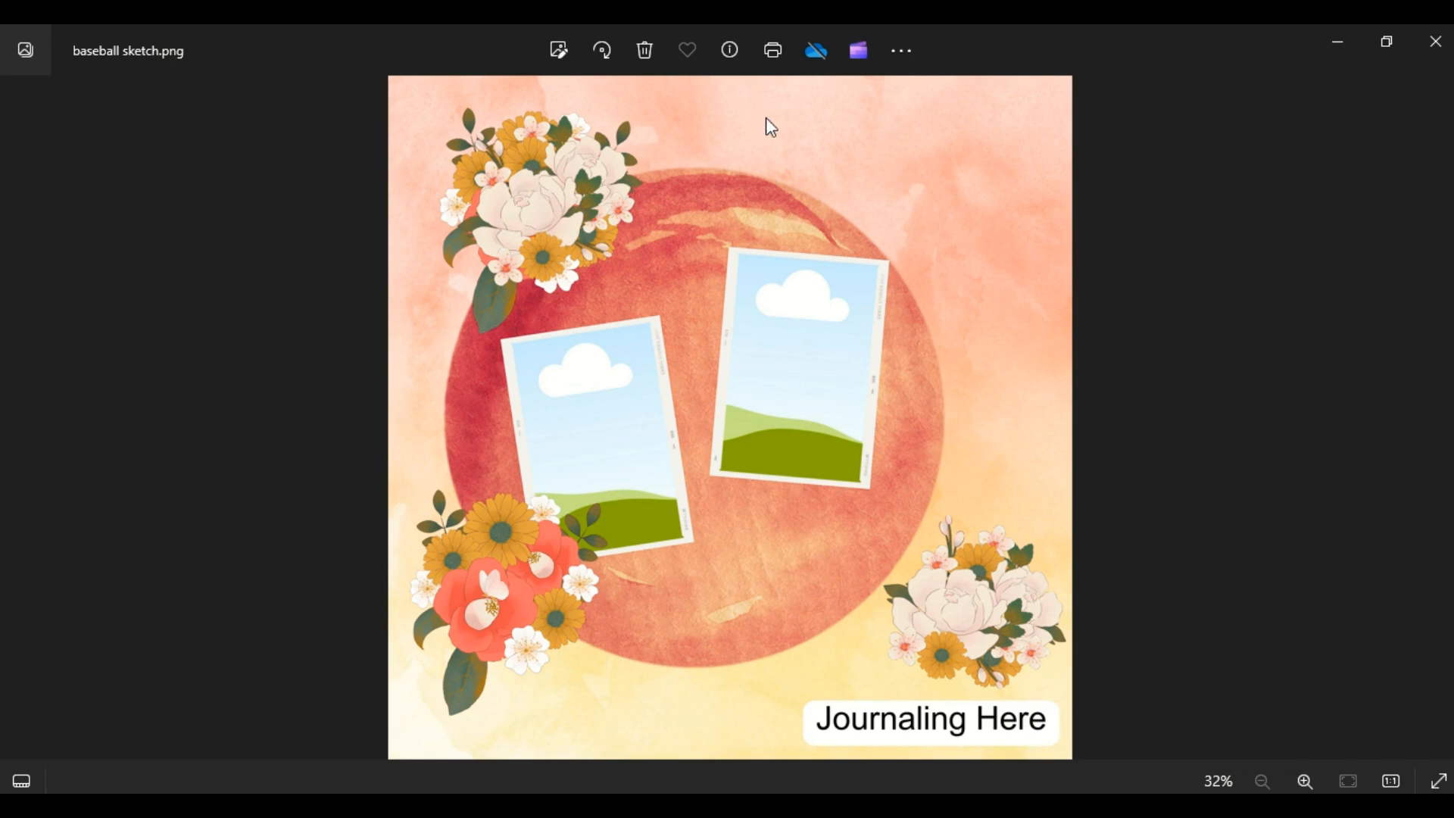
# - Open baseball sketch.png for editing and apply the B&W filter to it
pyautogui.hotkey('ctrl', 'e')
pyautogui.click(704, 121)
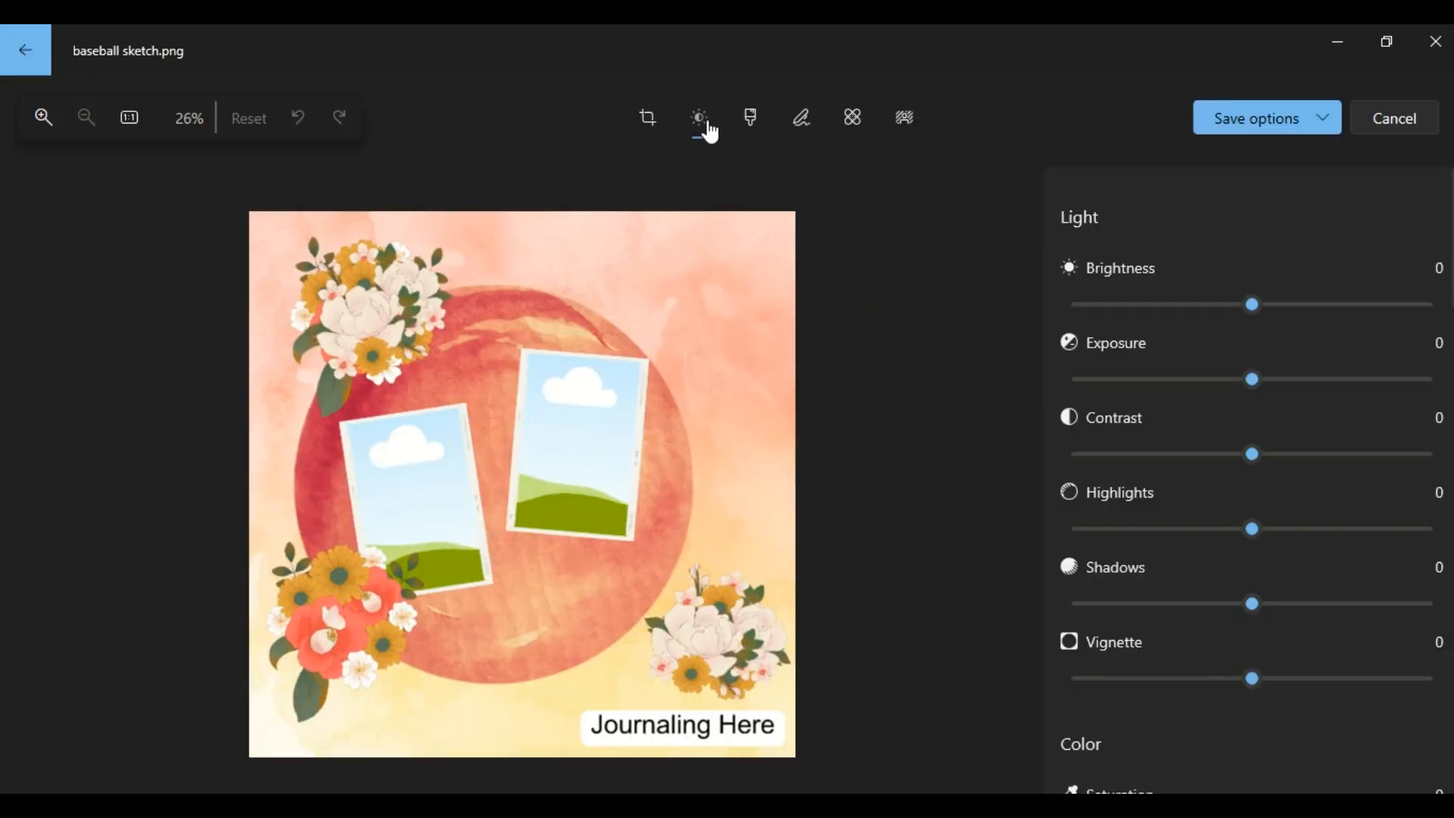
pyautogui.click(749, 120)
pyautogui.scroll(-5, 1185, 432)
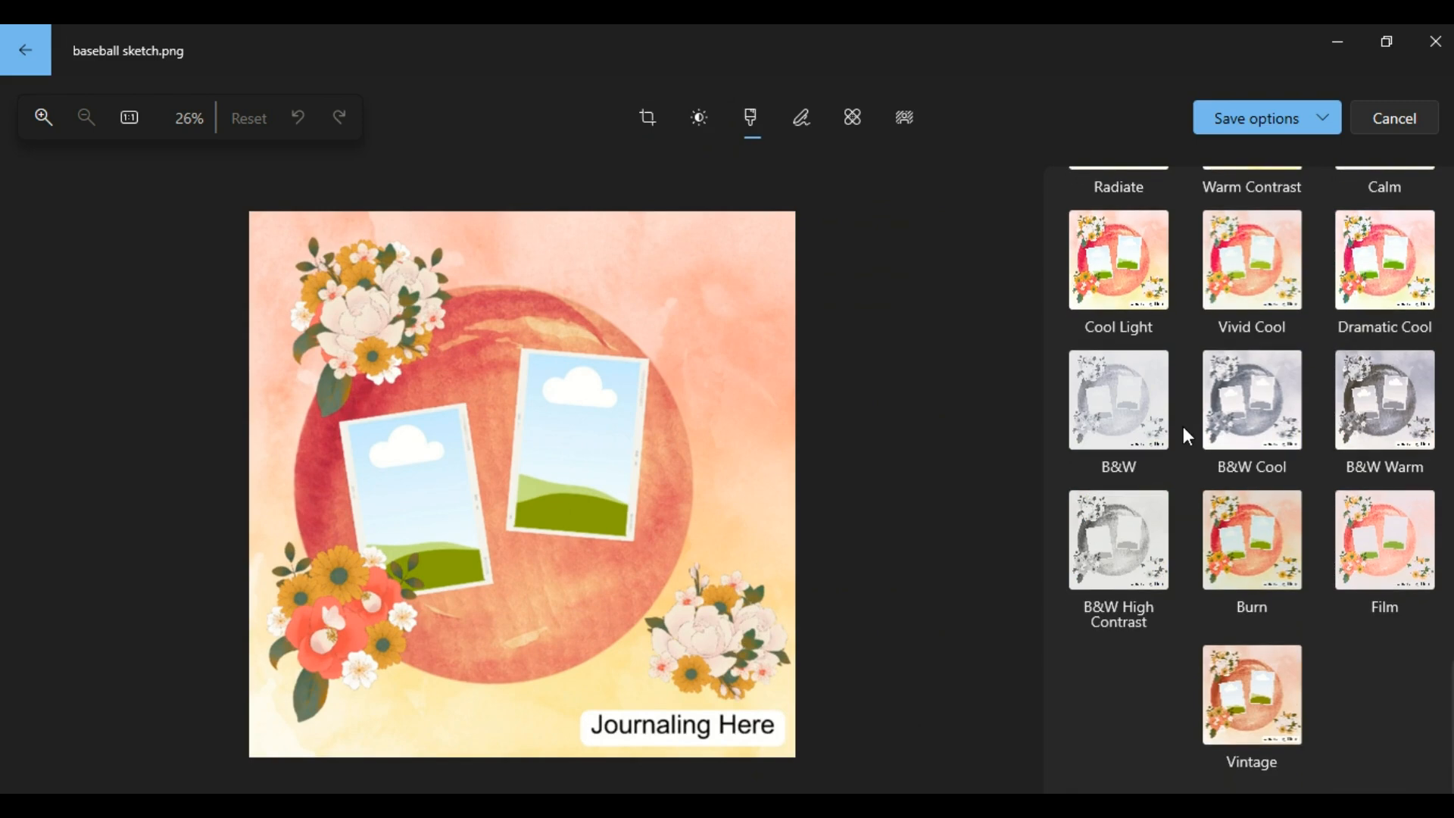
pyautogui.click(1129, 446)
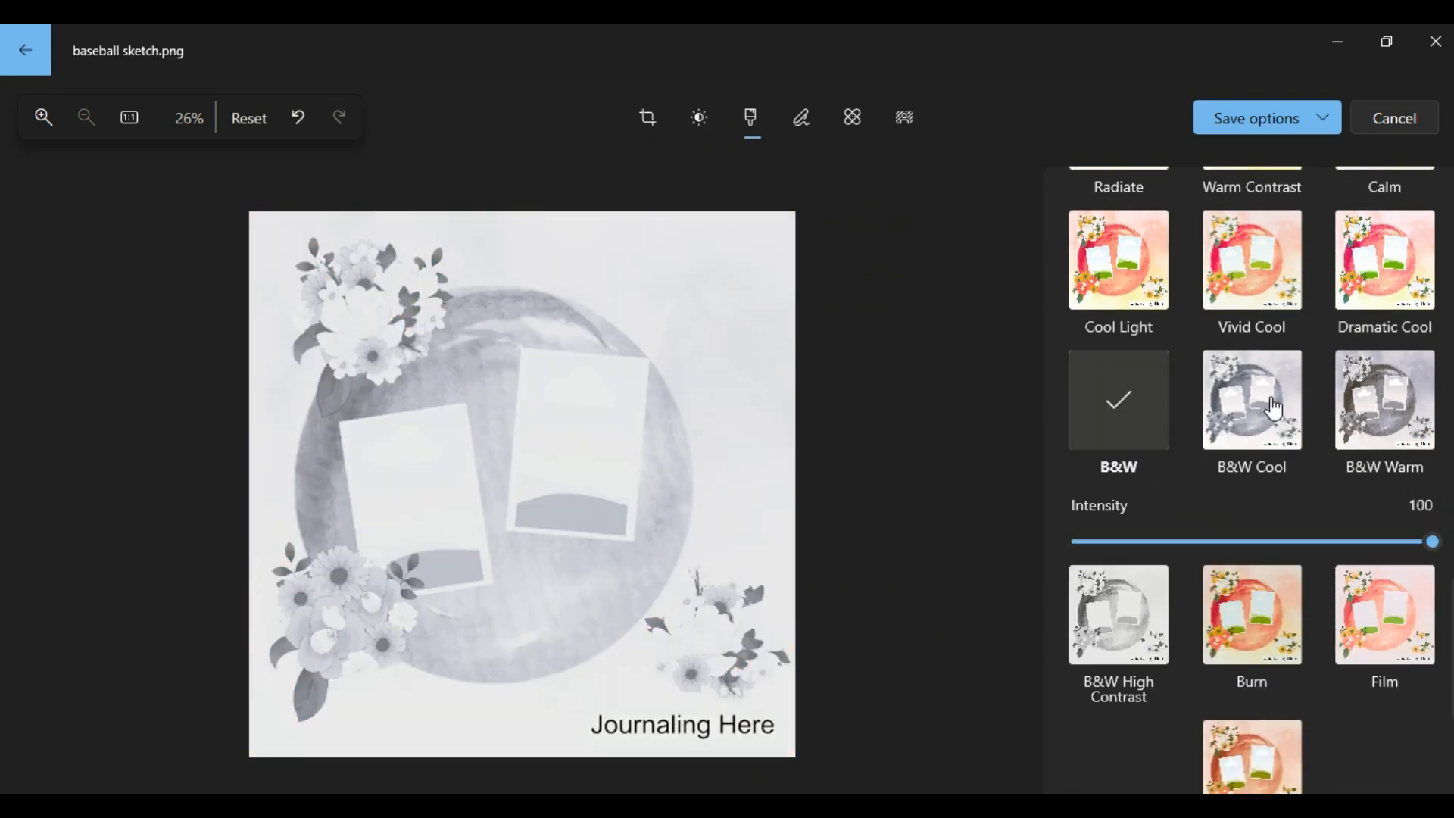
# - Try the B&W Cool, B&W Warm and B&W High Contrast filters on the sketch to compare their looks
pyautogui.click(1282, 406)
pyautogui.click(1405, 422)
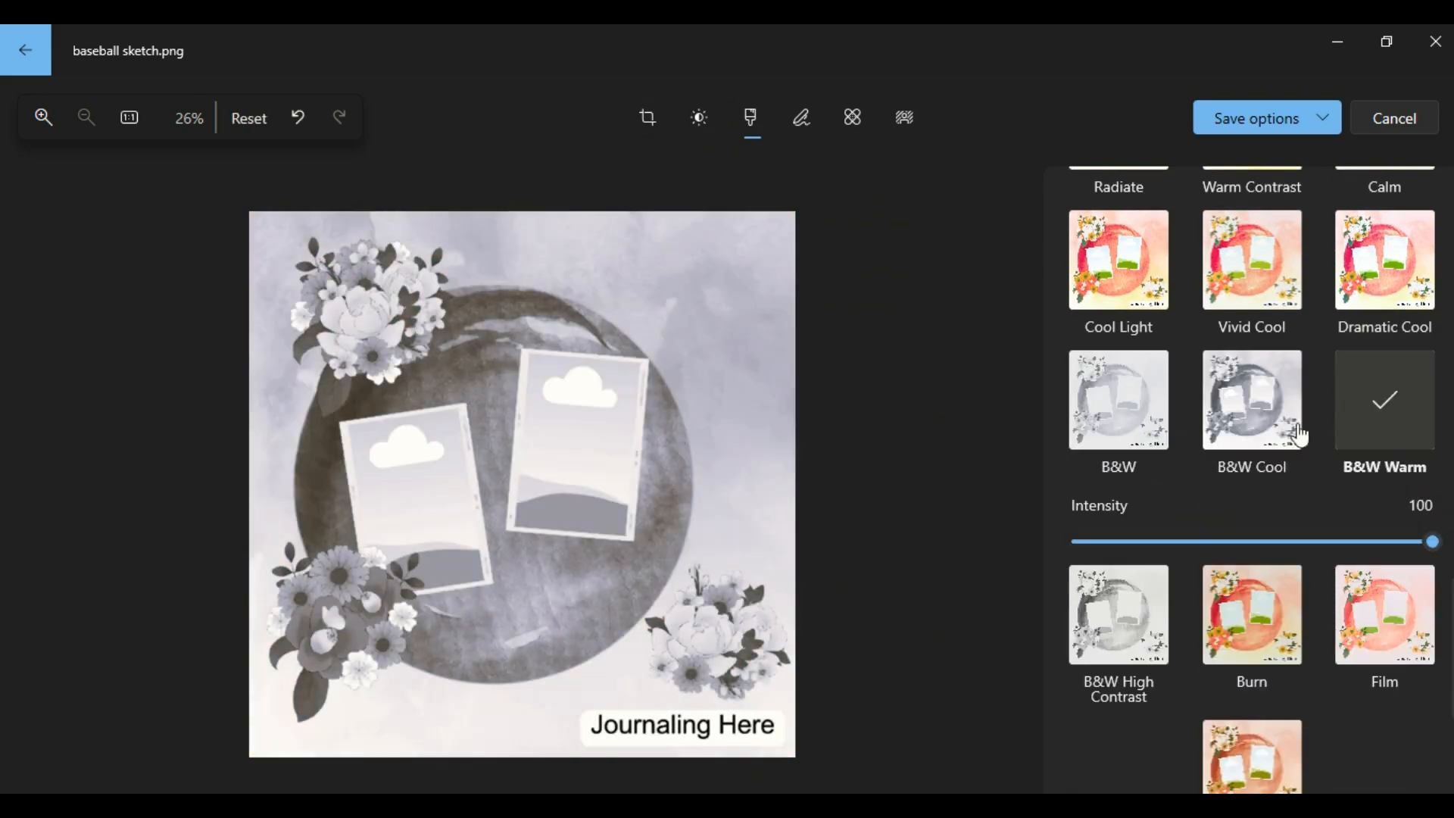
pyautogui.click(1270, 417)
pyautogui.click(1105, 643)
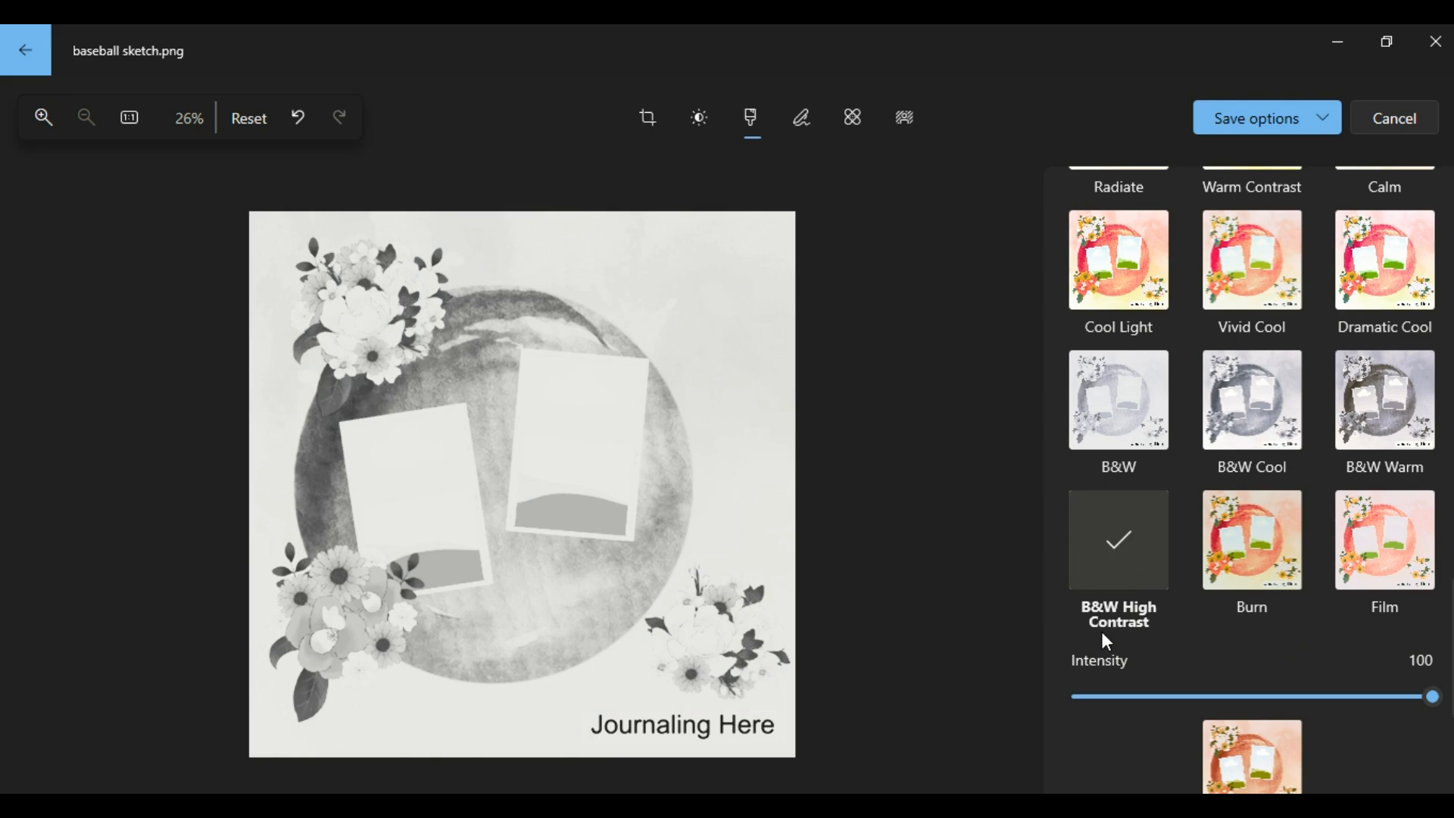
pyautogui.click(1223, 433)
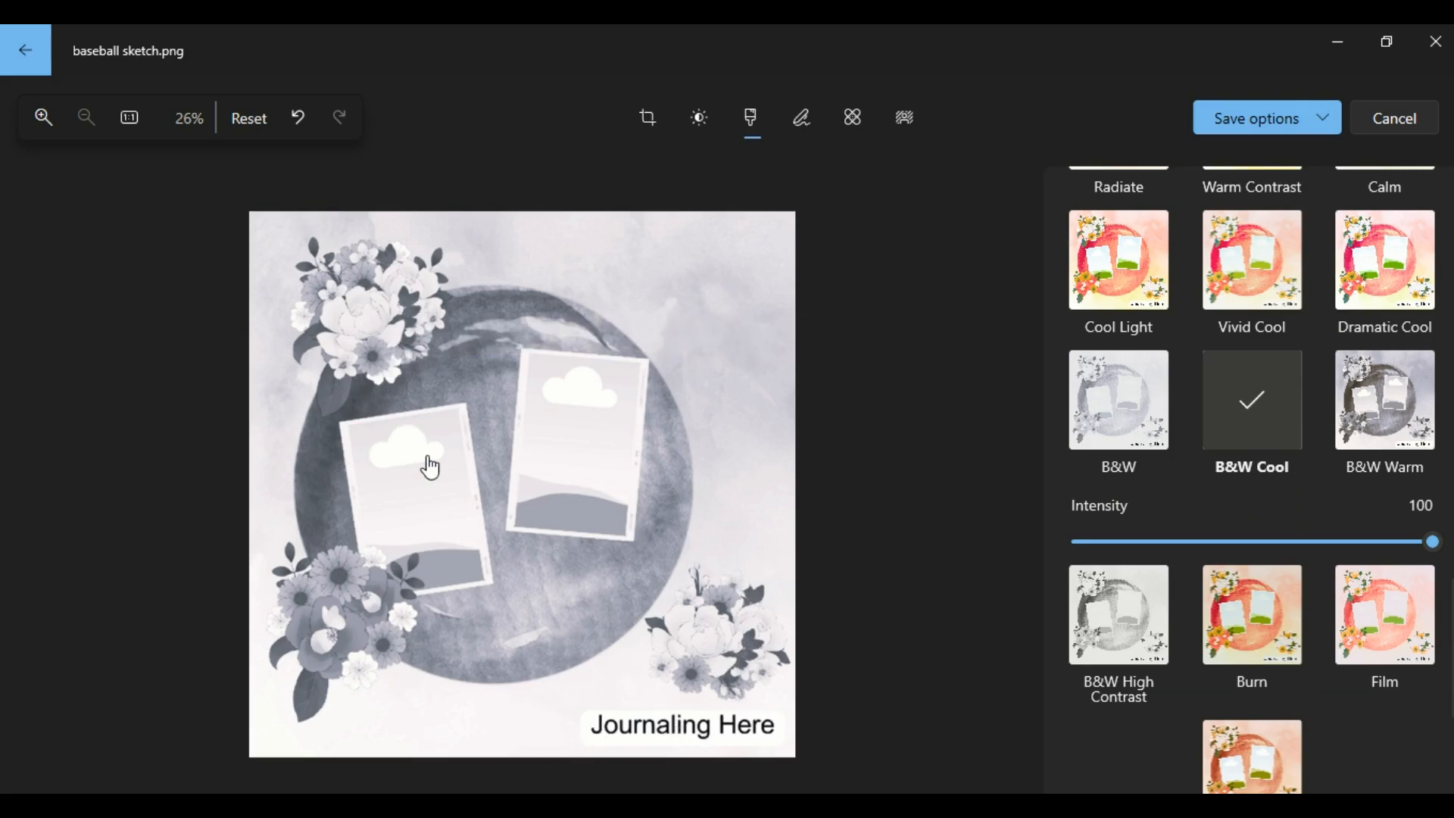
# - Apply the B&W Warm filter to the sketch and save it as a copy named baseball sketch b&w.png
pyautogui.click(1359, 363)
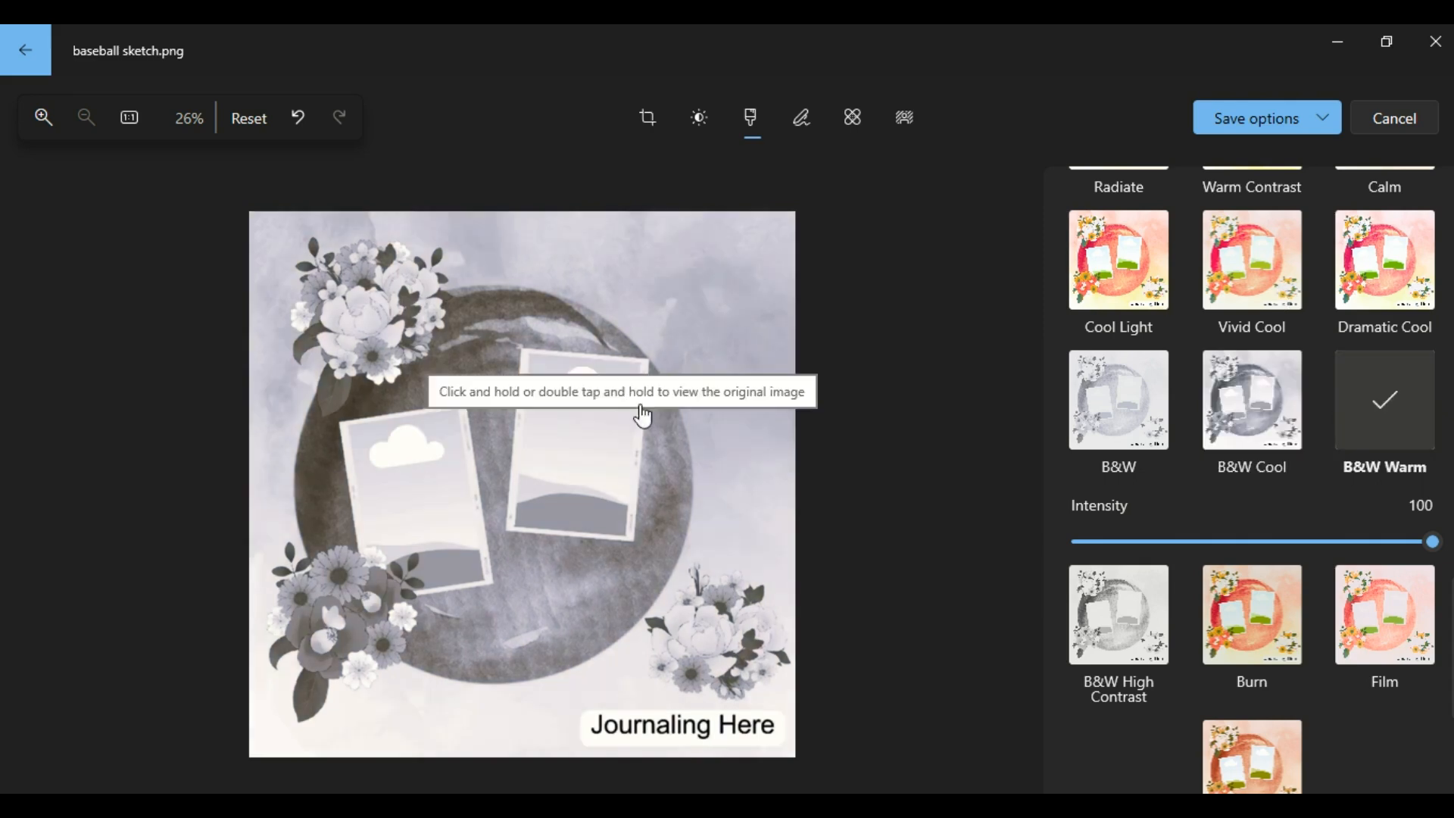
pyautogui.click(1323, 117)
pyautogui.click(1249, 152)
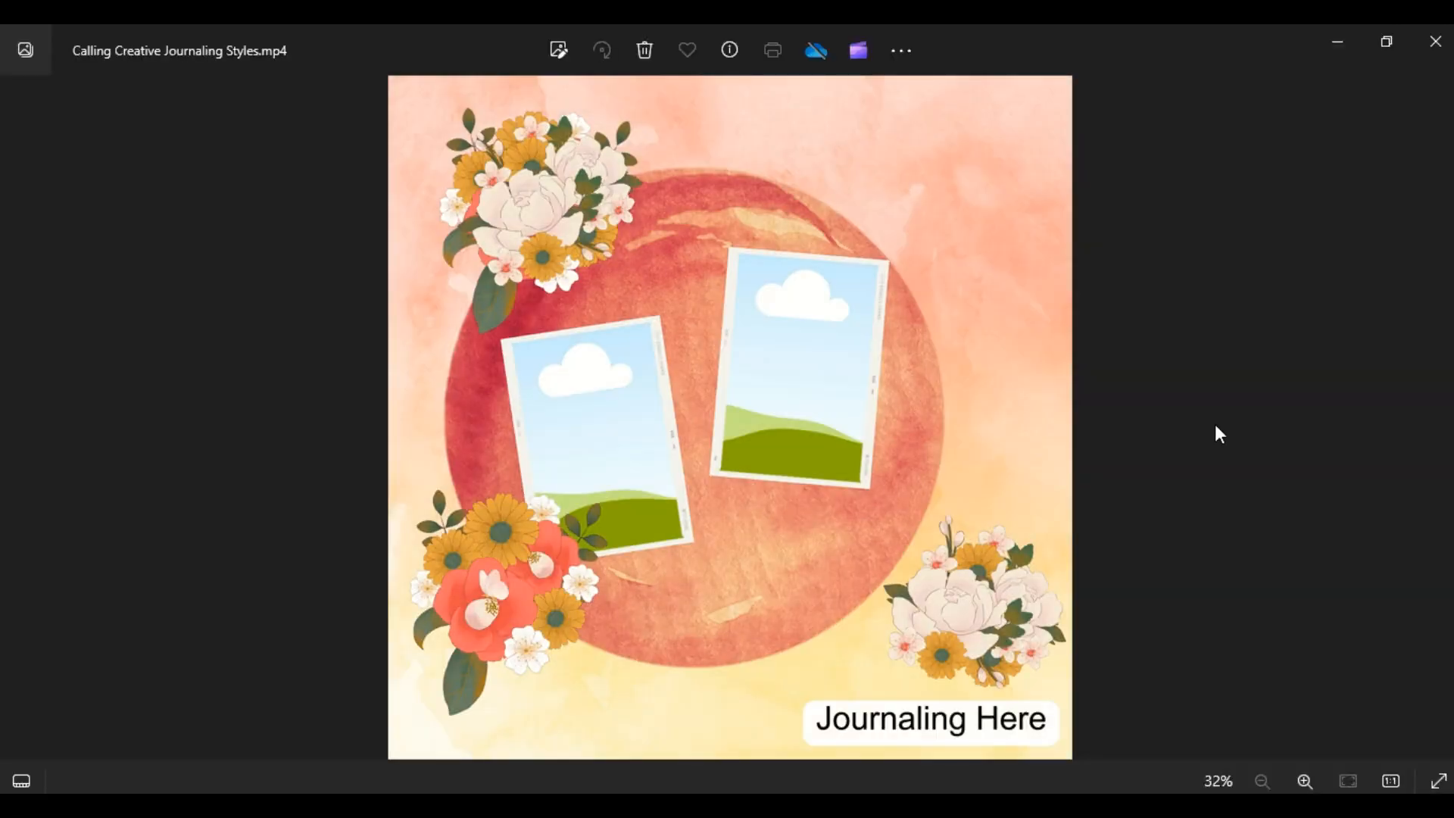
# - View the saved black-and-white copy and the colour original one after the other to compare them
pyautogui.click(20, 417)
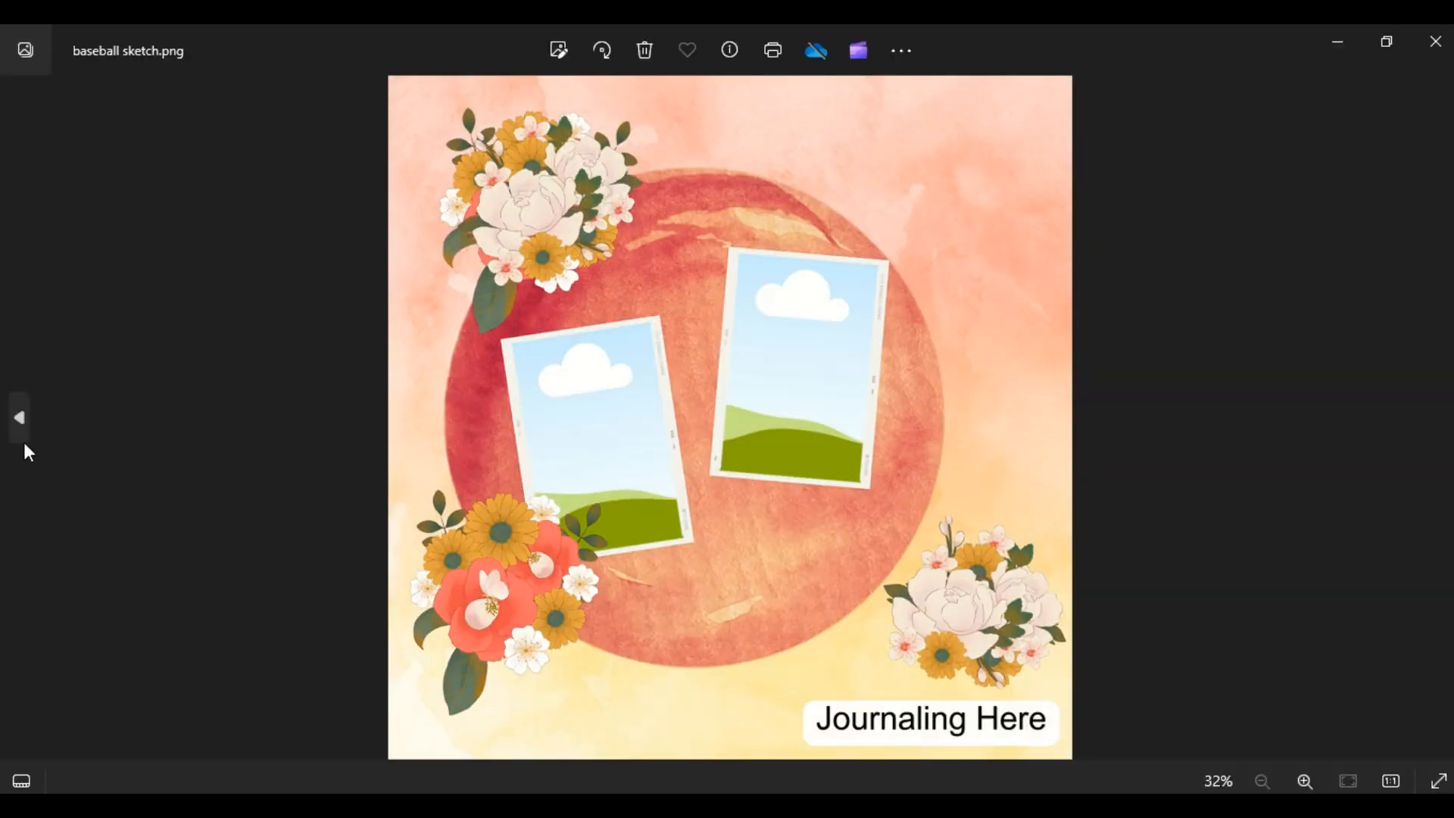
pyautogui.click(20, 417)
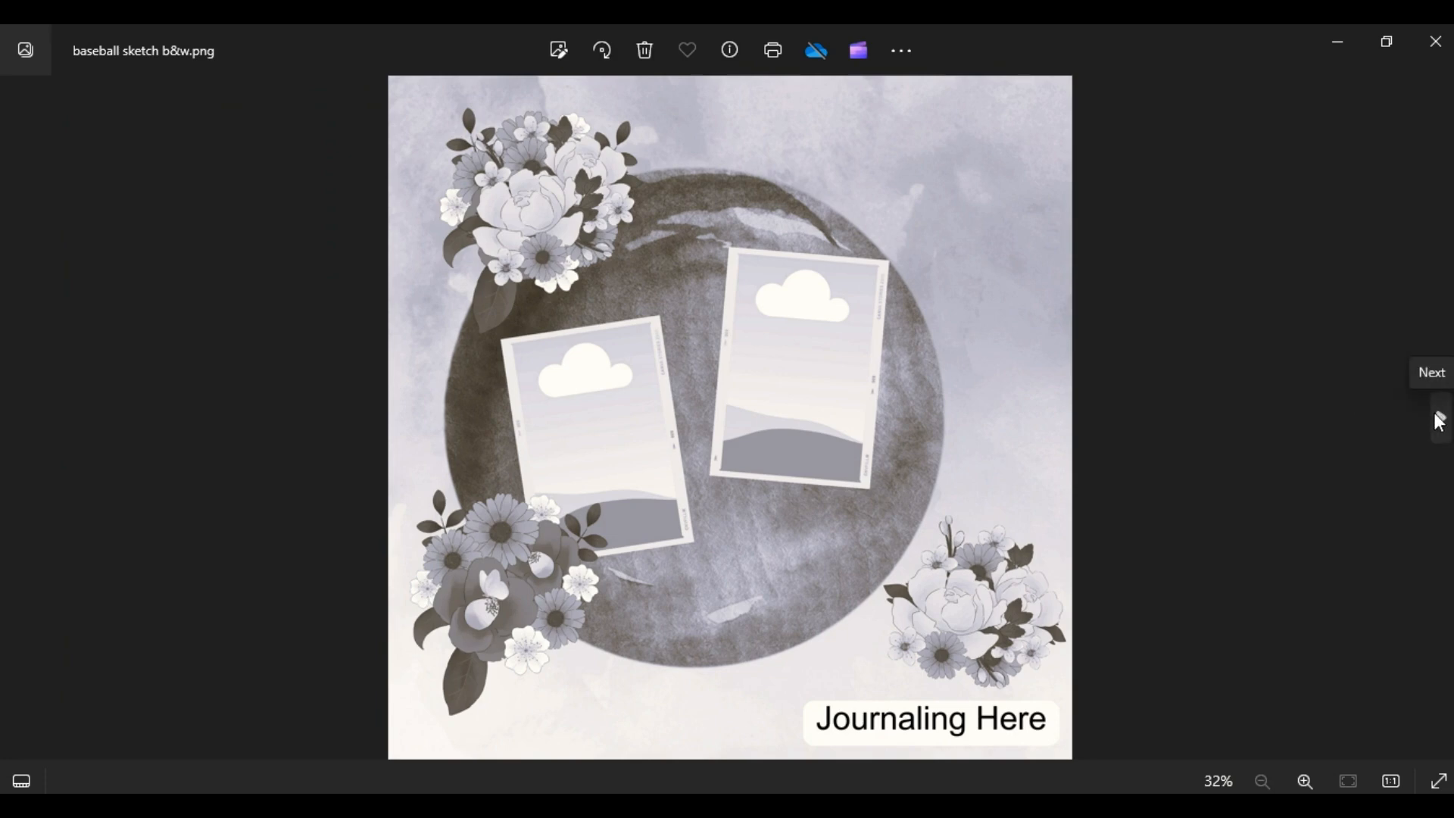
pyautogui.click(1439, 418)
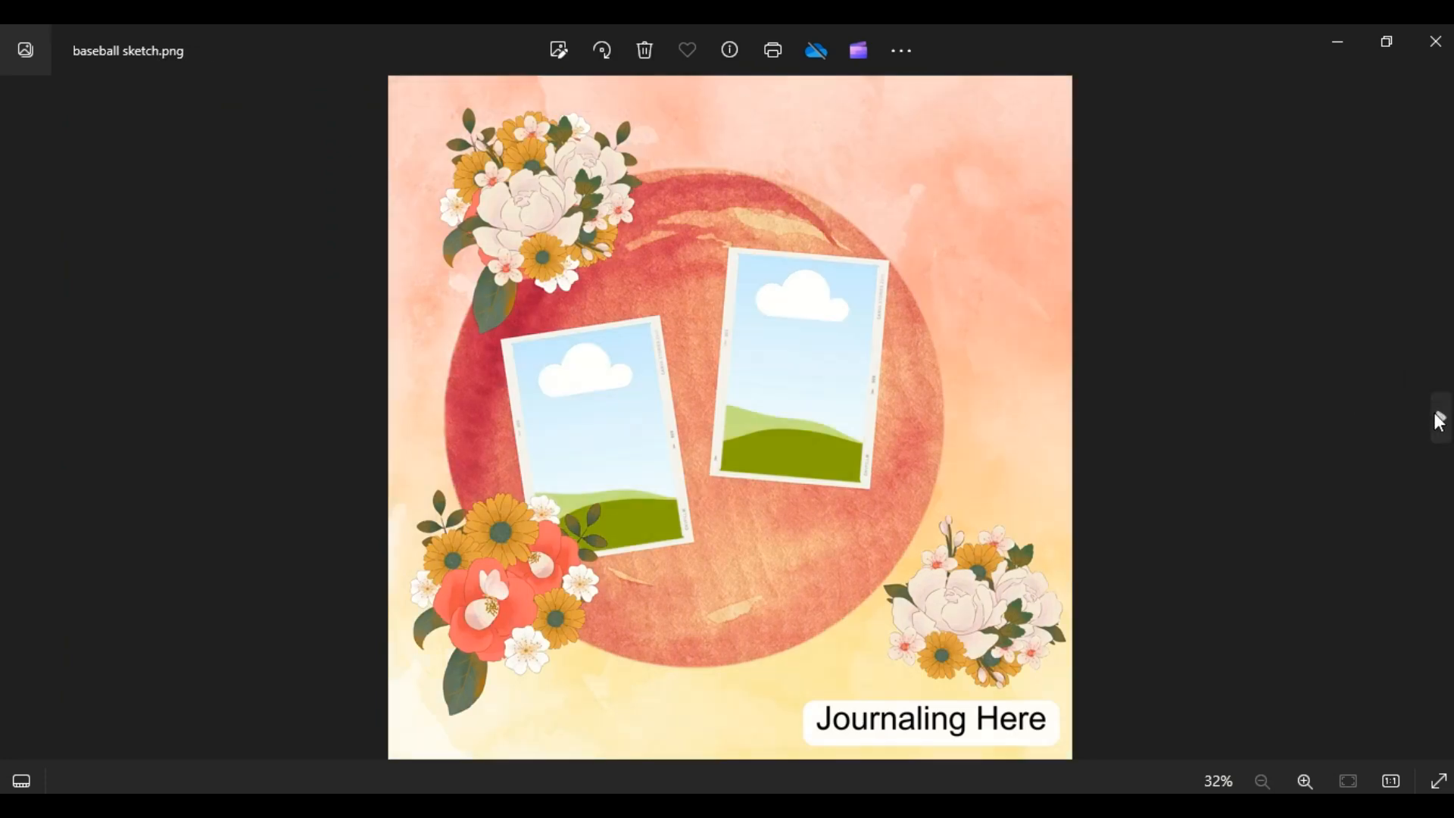